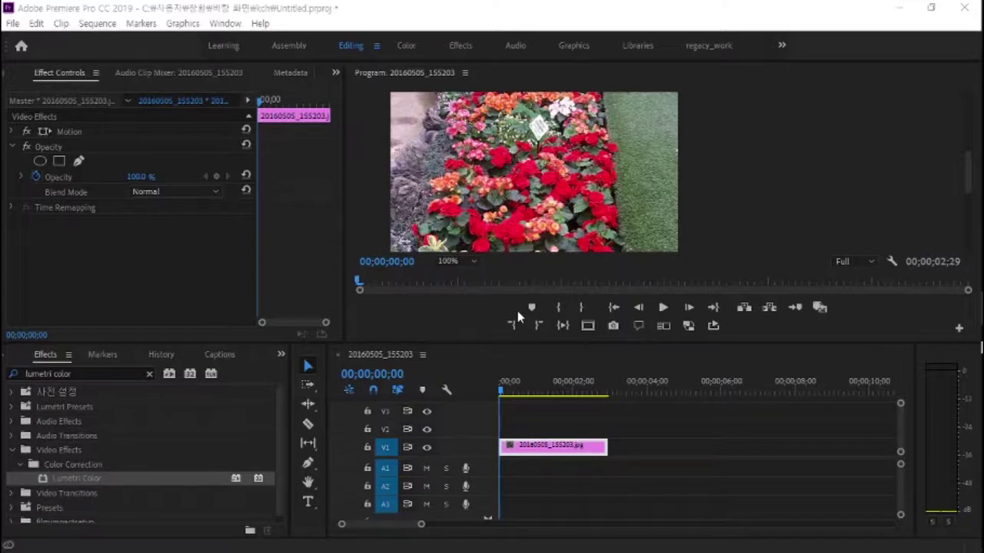
Show the Project panel, select the flower clip, switch to Color, and collapse Basic Correction.
click(282, 355)
click(310, 375)
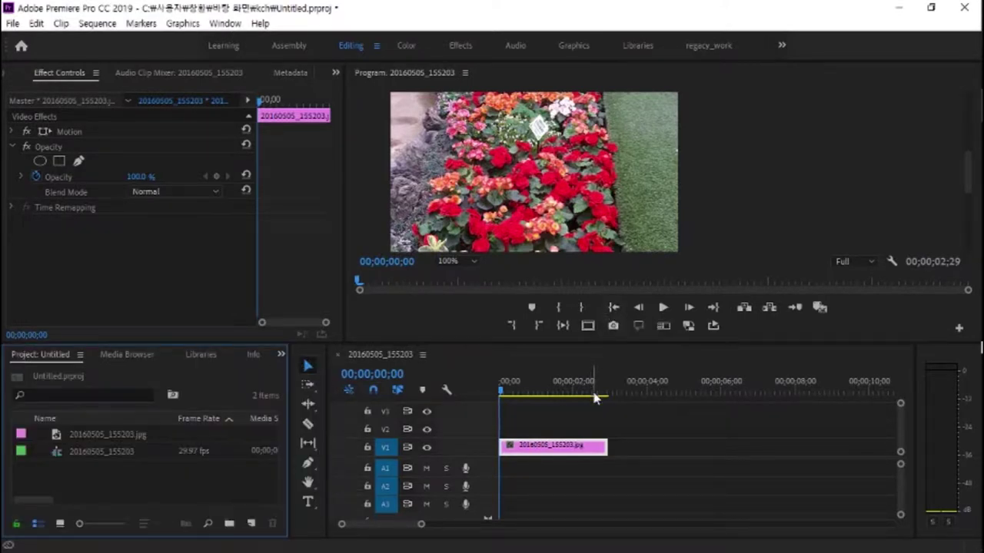
click(566, 448)
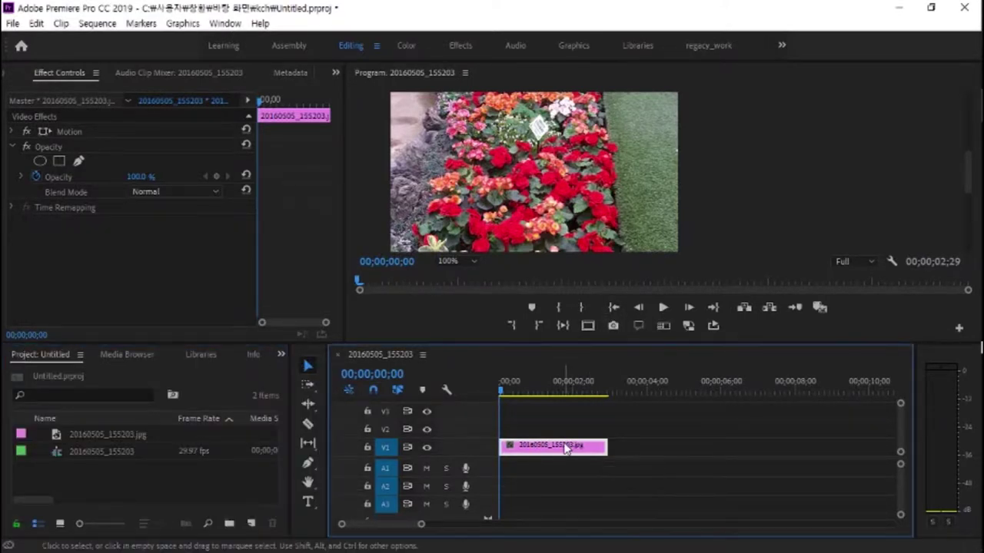
click(408, 45)
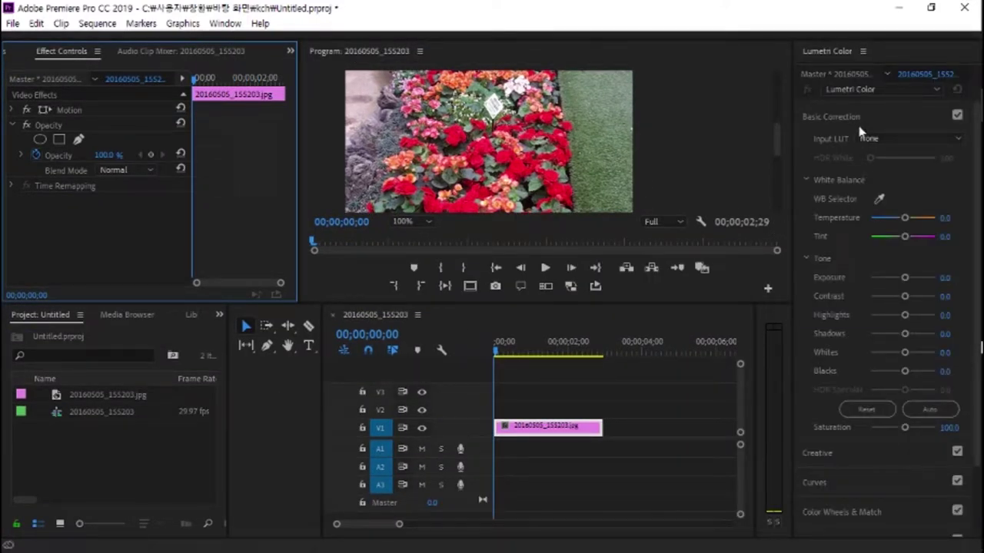
click(849, 120)
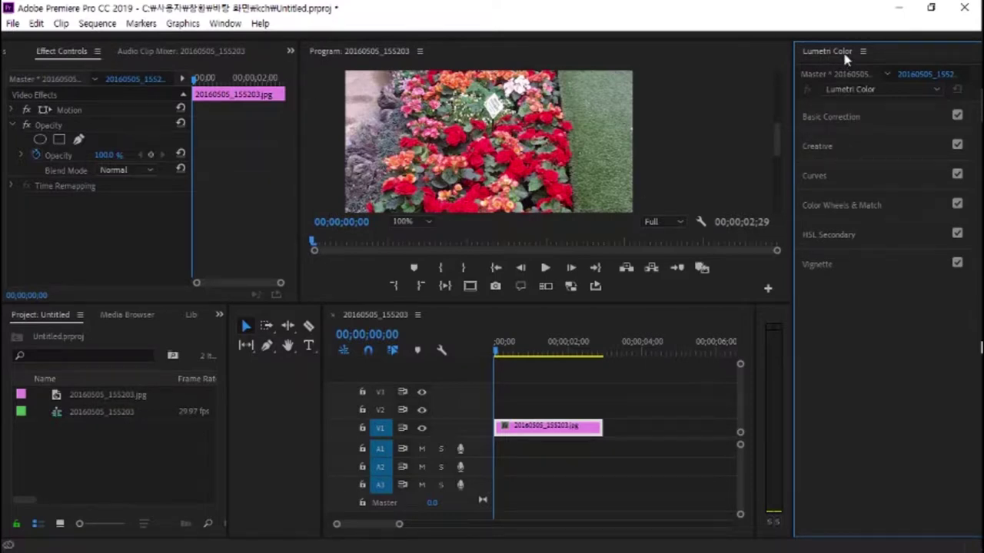
Choose Window > Workspaces > Editing to restore the Editing layout.
click(237, 27)
mouse_move(297, 36)
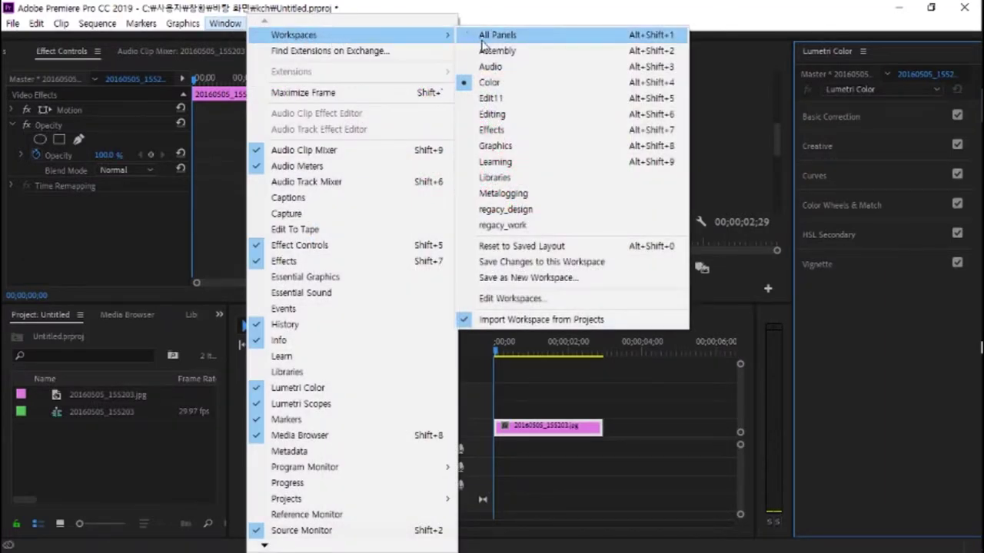
click(479, 114)
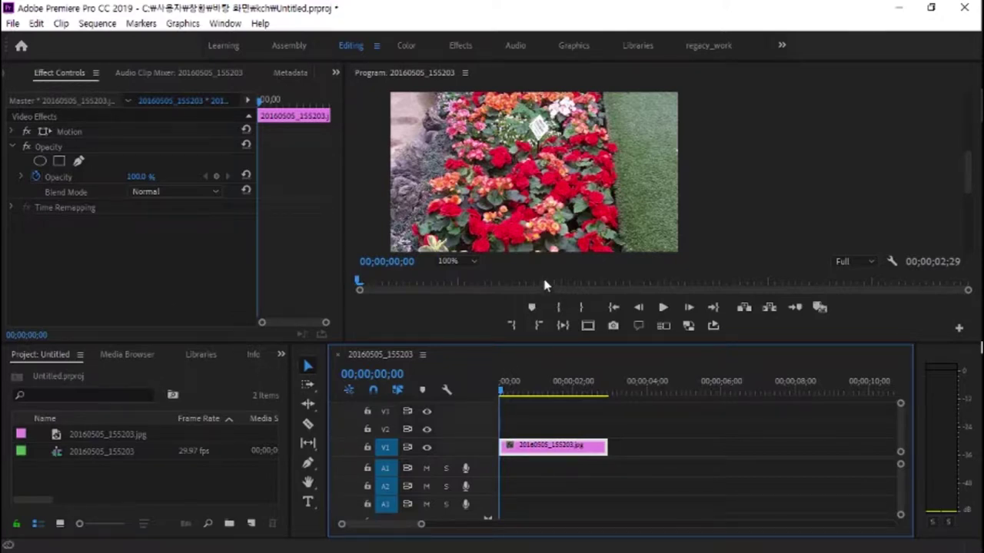
Create a new Adjustment Layer and drag it onto V2 above the photo.
click(252, 525)
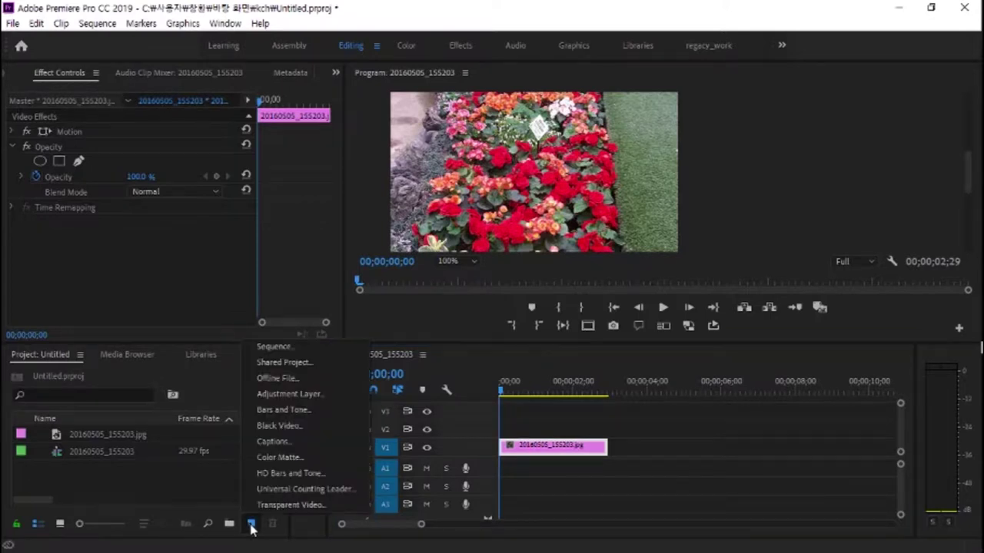
click(295, 397)
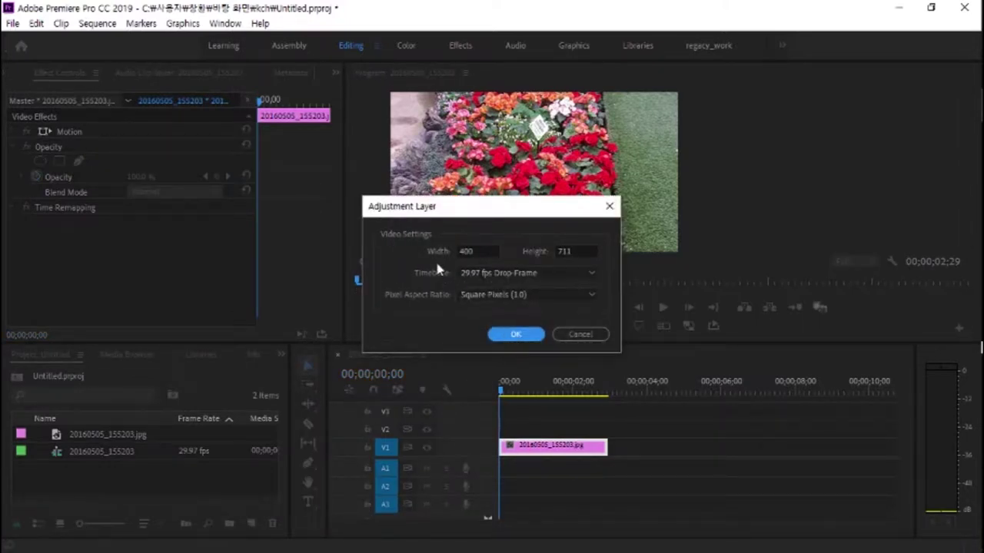
click(515, 336)
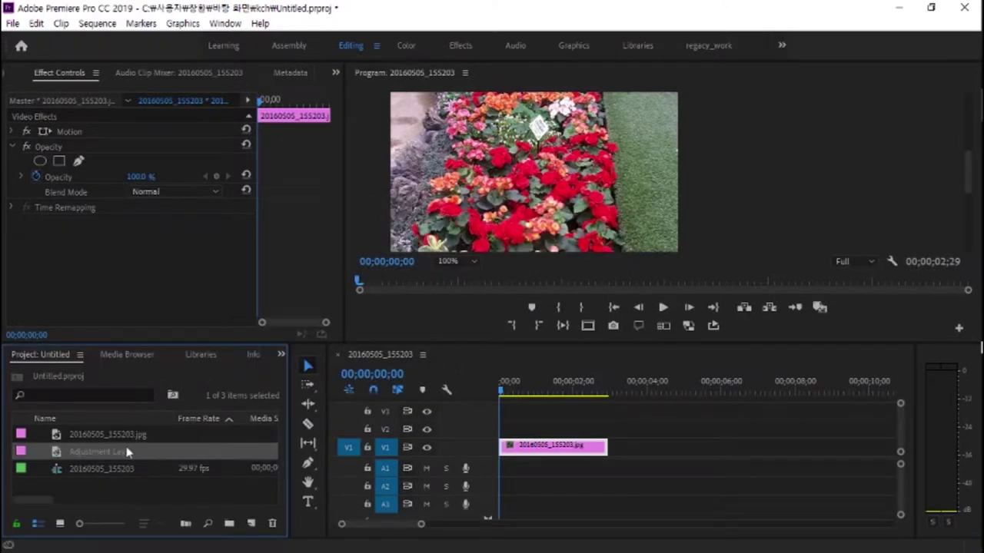
drag(92, 458, 509, 436)
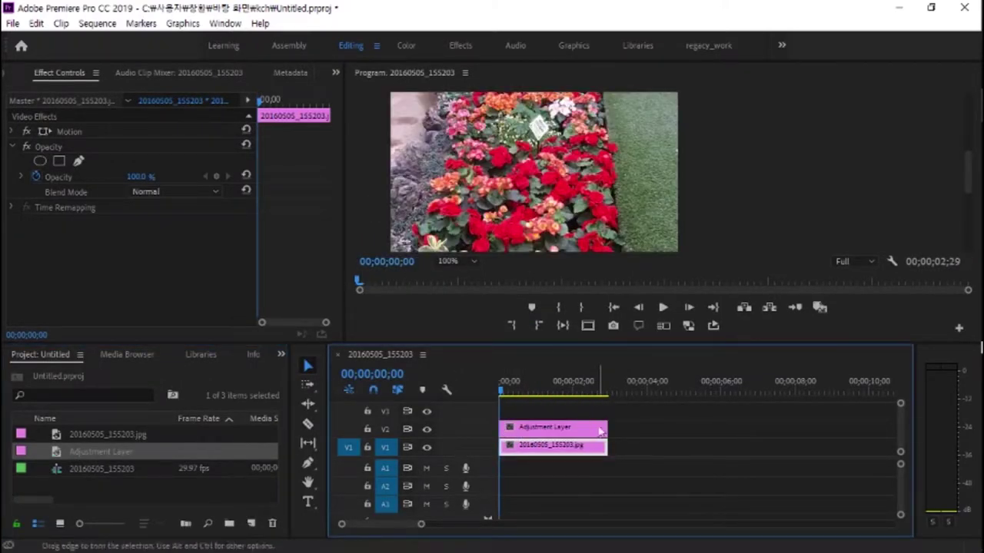
Alternate selecting the V2 Adjustment Layer and V1 photo, ending on the Adjustment Layer.
click(588, 432)
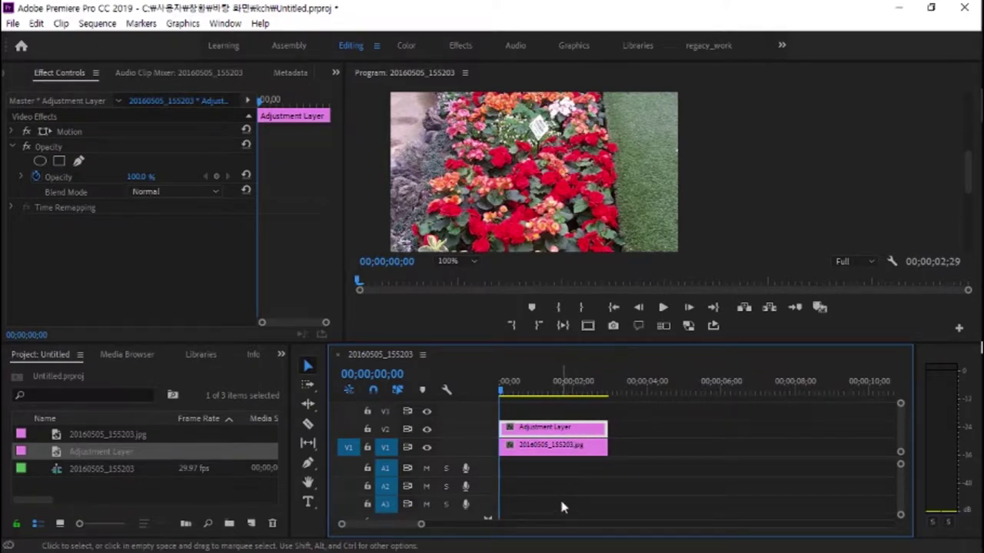
click(548, 447)
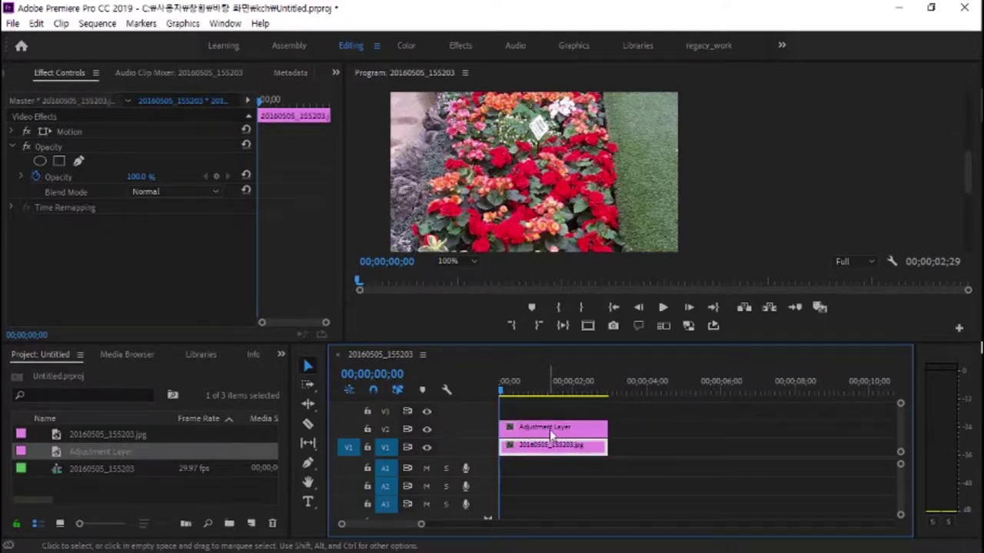
click(550, 428)
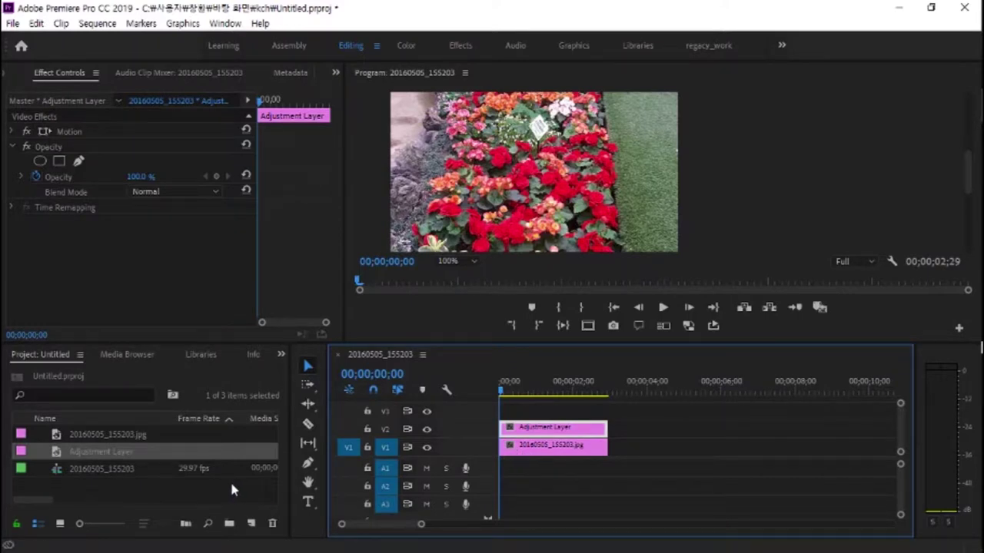
click(542, 449)
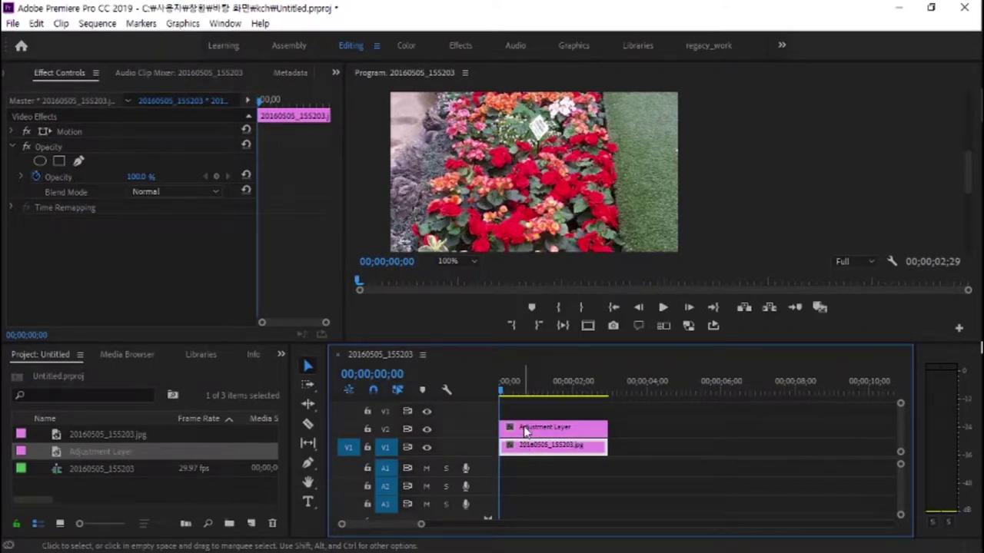
click(525, 428)
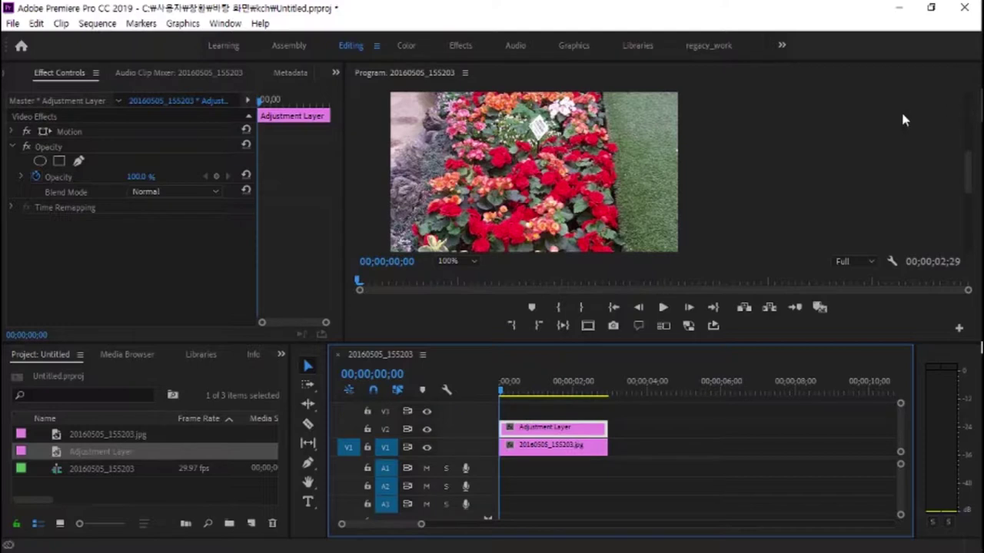
Find Lumetri Color in the Effects panel and drop it onto the Adjustment Layer clip.
click(282, 357)
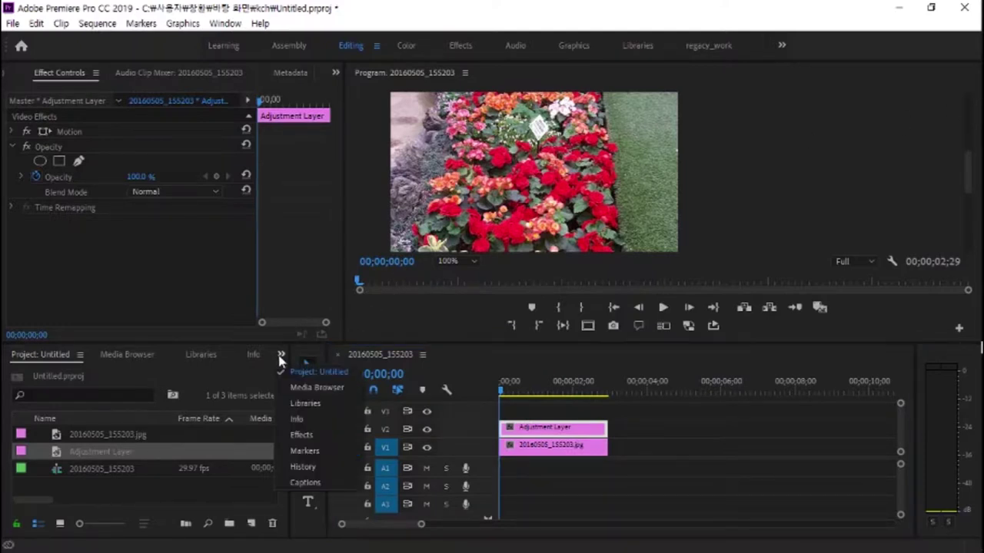
click(305, 435)
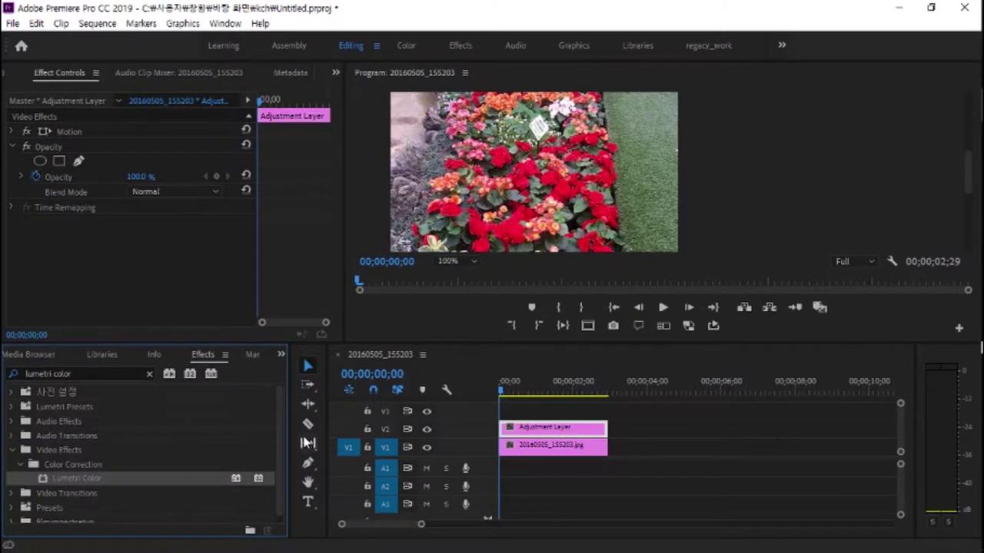
click(90, 374)
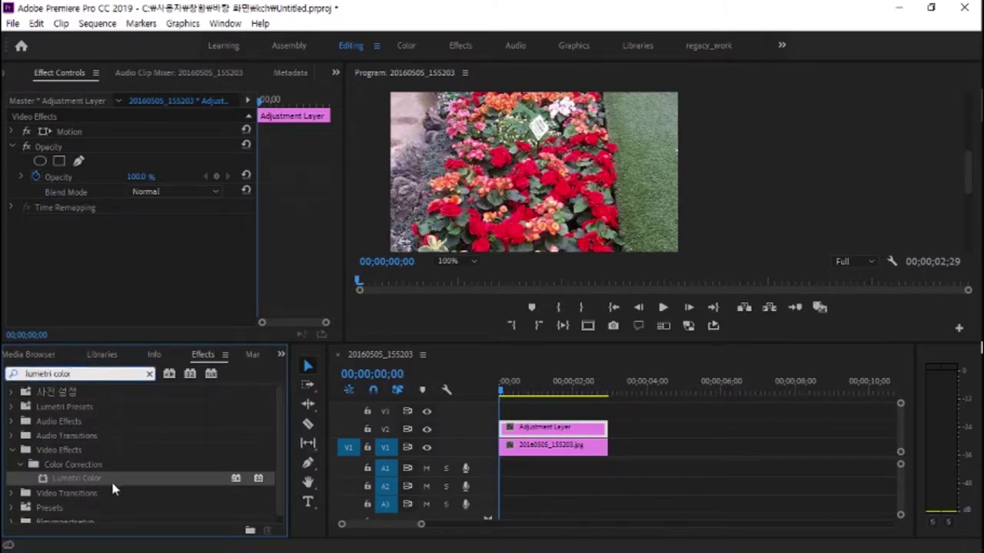
click(63, 478)
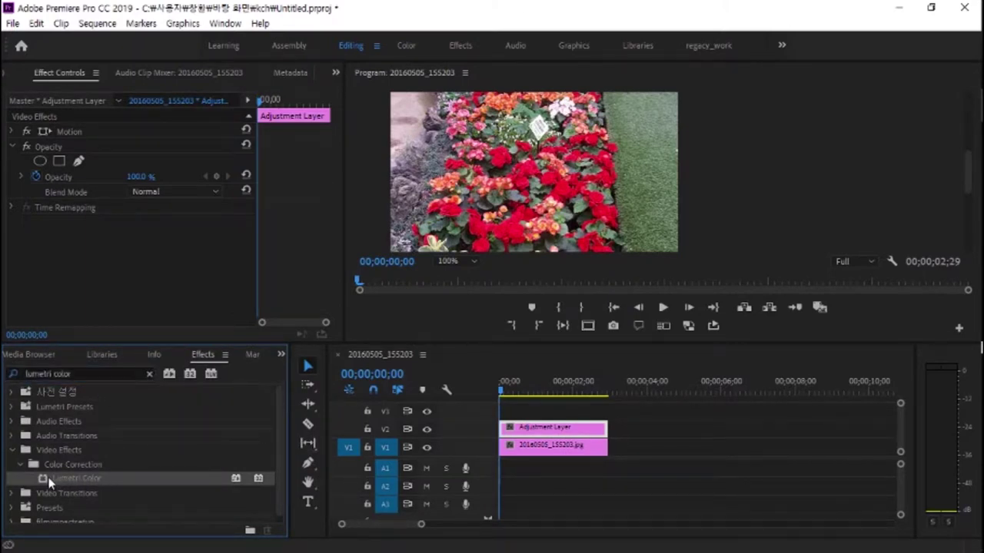
drag(48, 481, 511, 428)
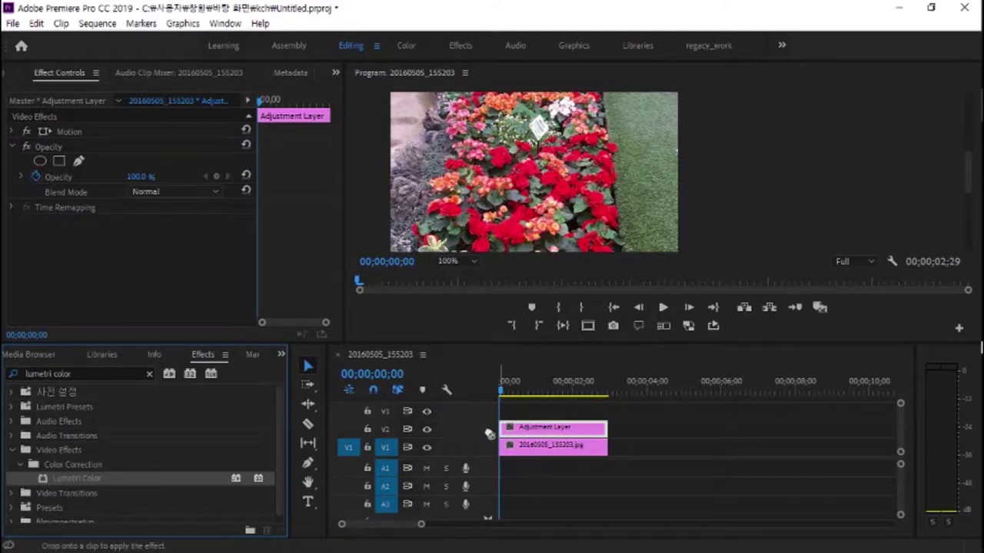
drag(513, 430, 515, 431)
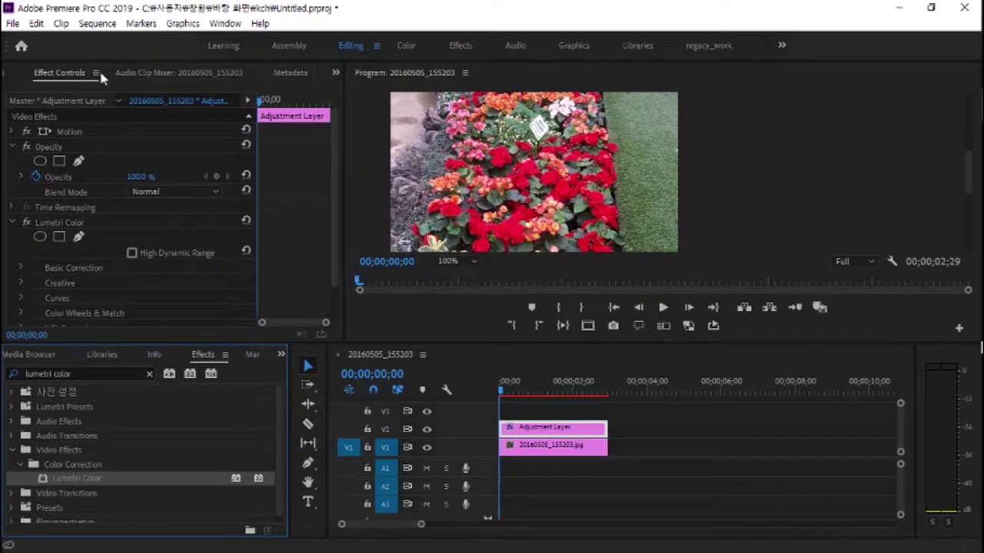
scroll(338, 182, down, 3)
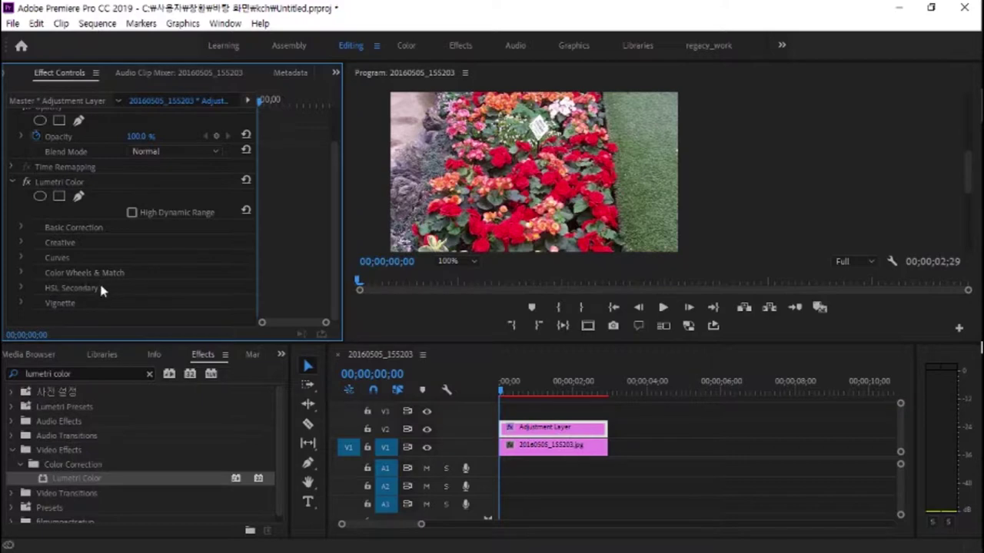
Expand Lumetri Color's HSL Secondary section and scroll down to its Key settings.
click(21, 288)
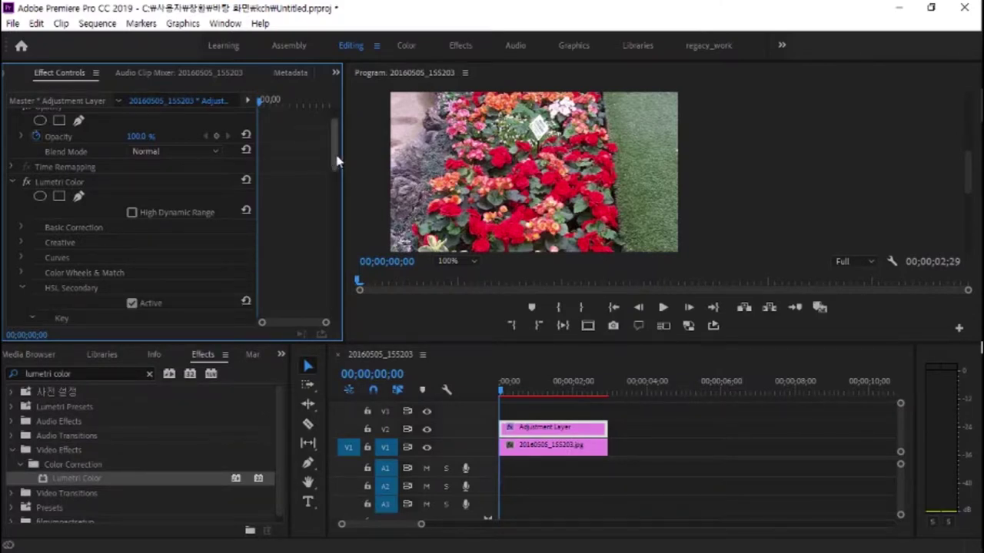
mouse_move(335, 163)
mouse_down()
mouse_move(345, 199)
mouse_move(346, 191)
mouse_up()
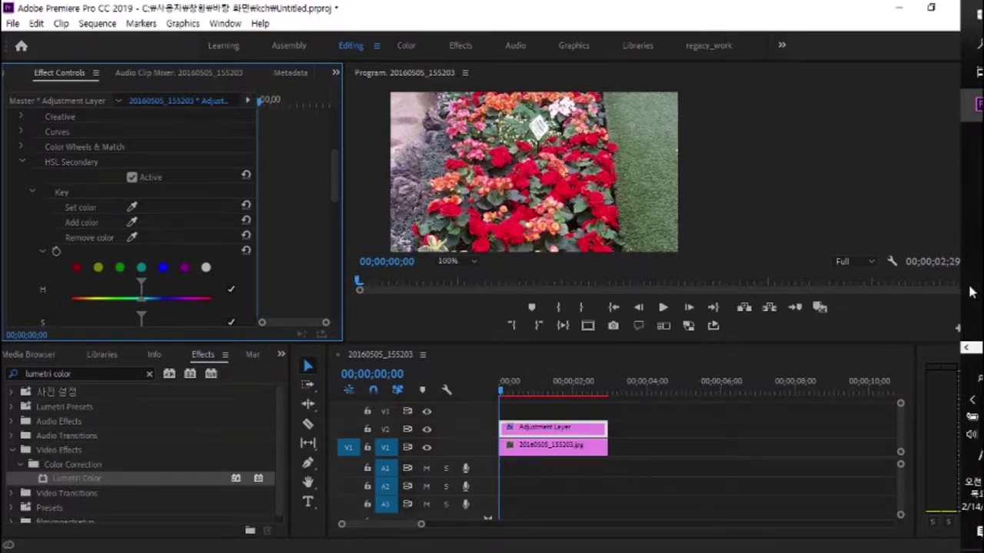
Switch to Chrome's W3Schools HSL colour tab and scroll up to the sliders.
mouse_move(953, 352)
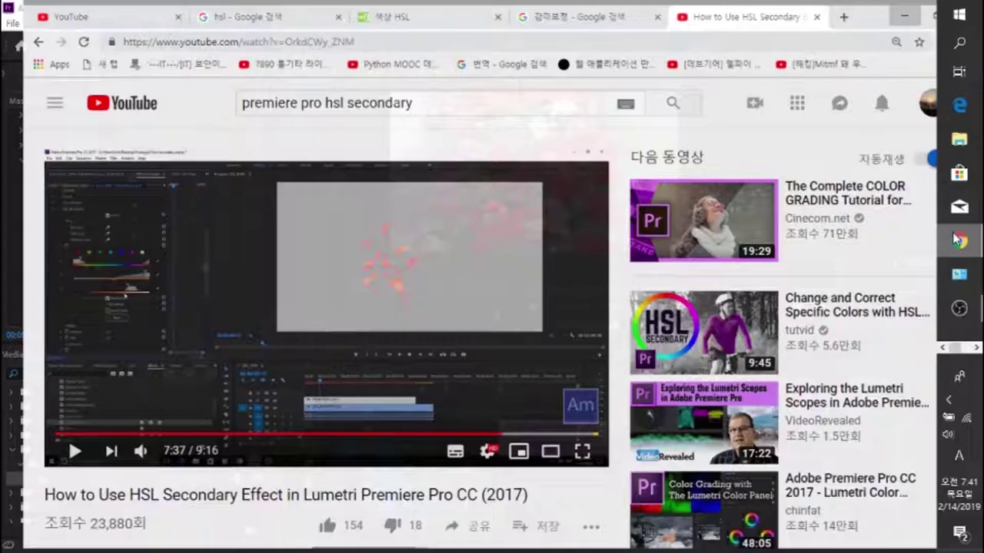
click(959, 241)
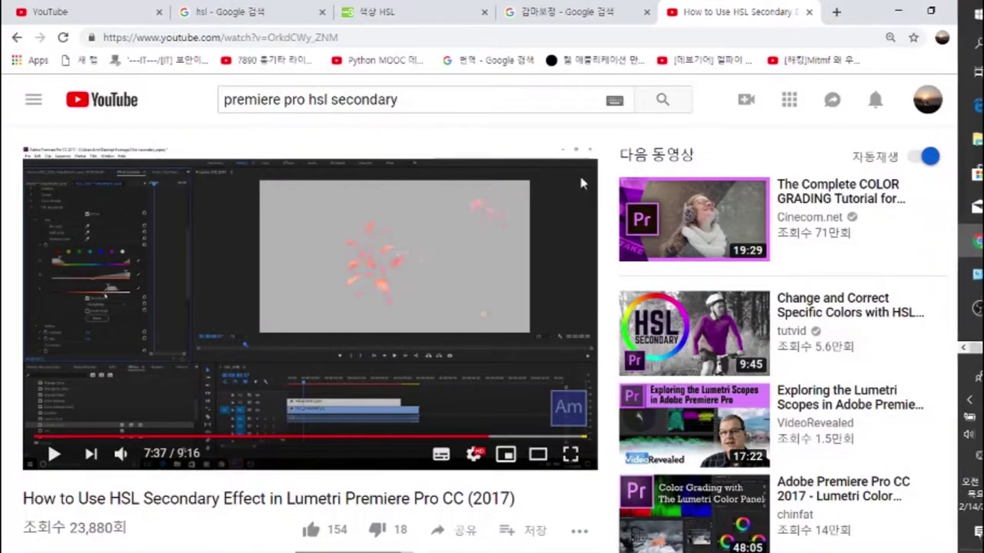
click(413, 14)
scroll(708, 351, up, 4)
scroll(705, 352, up, 3)
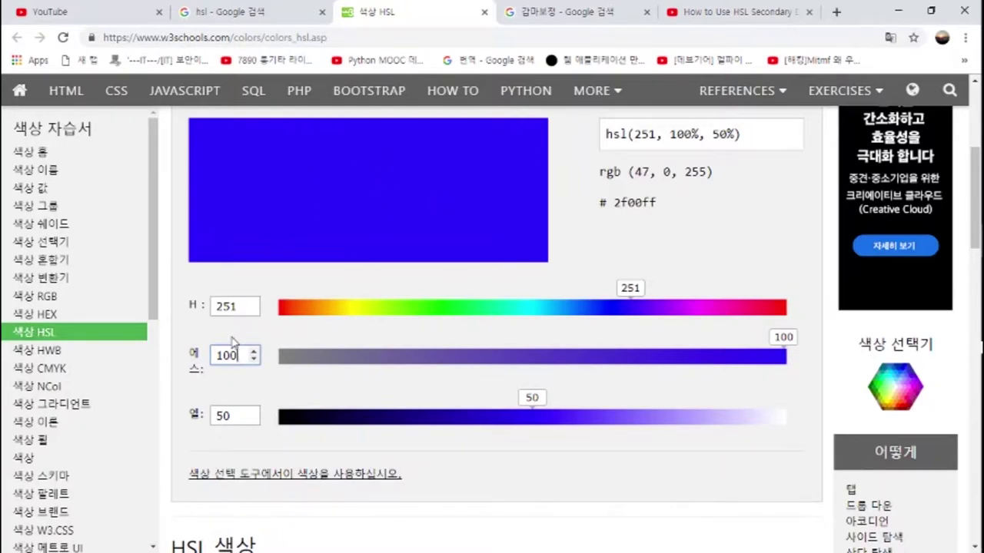
double_click(232, 355)
text(0)
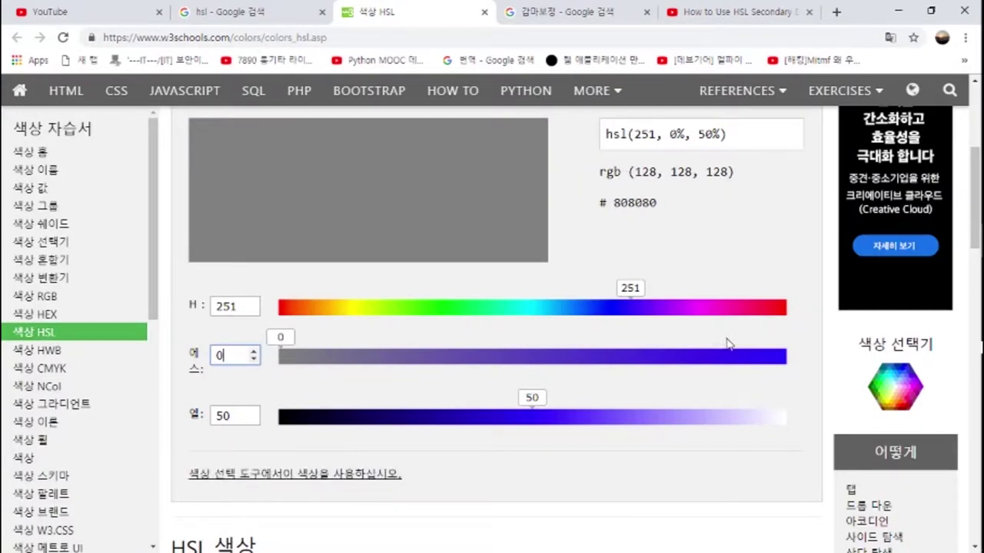
drag(239, 358, 205, 354)
text(100)
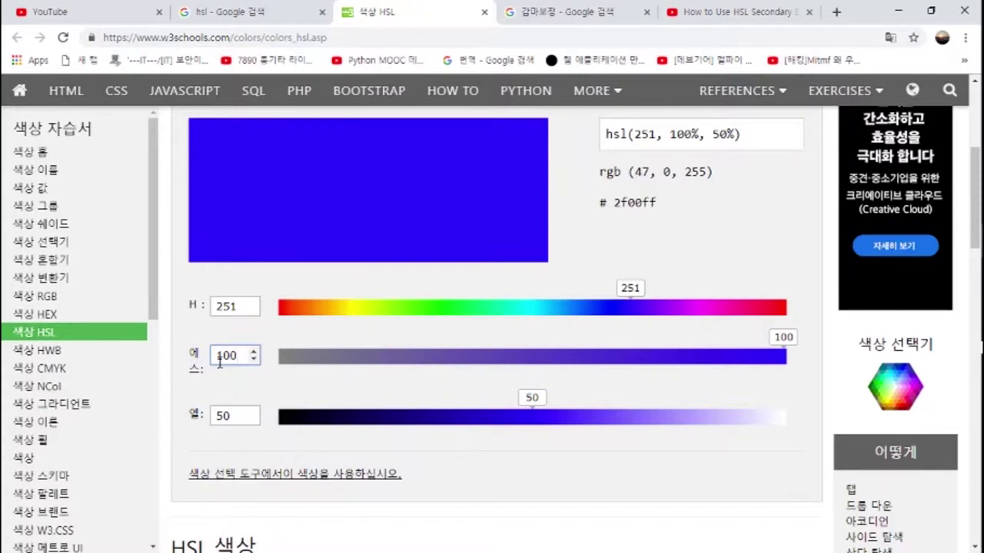
drag(236, 355, 213, 361)
text(50)
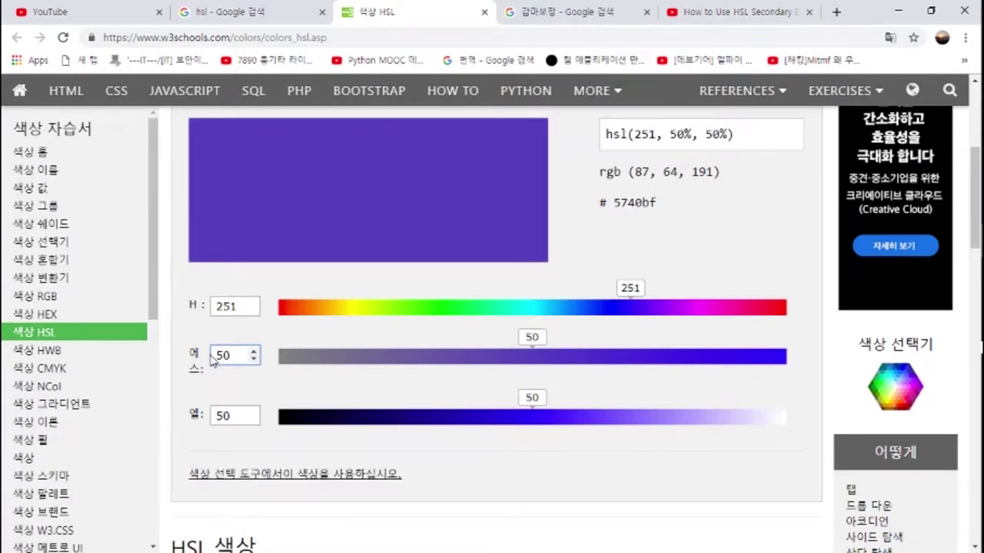
key(BackSpace)
key(BackSpace)
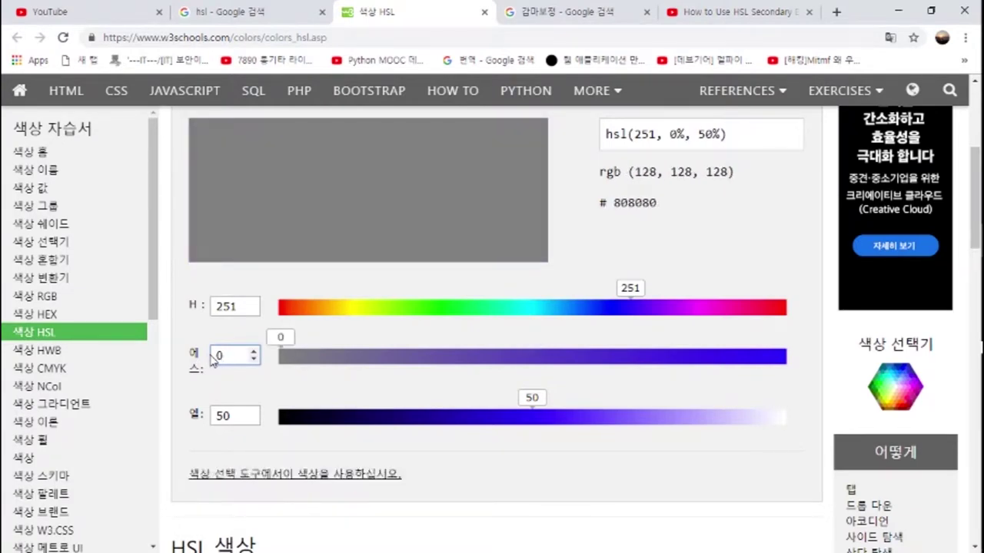
text(100)
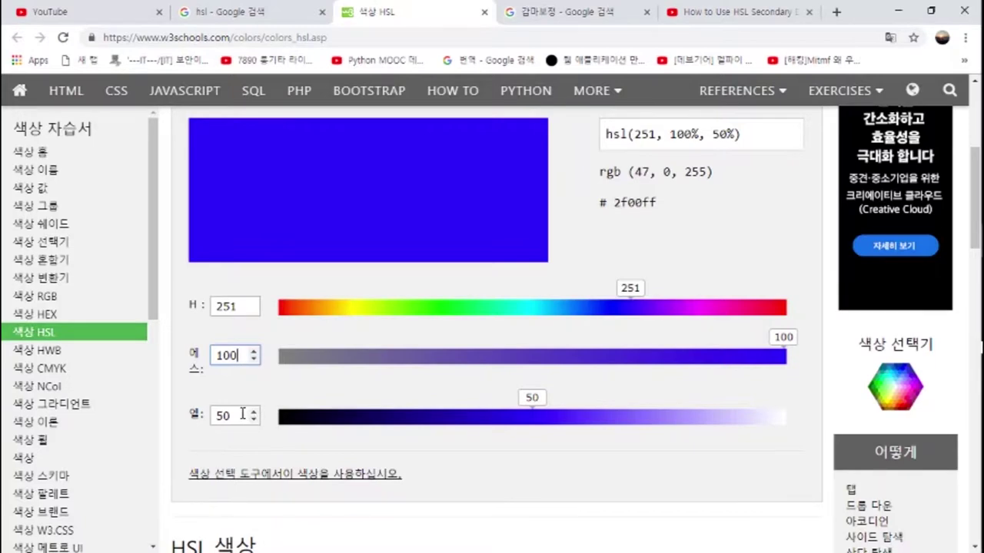
Try lightness values 0, 100 and 50 in the W3Schools HSL demo.
double_click(219, 416)
drag(219, 416, 213, 419)
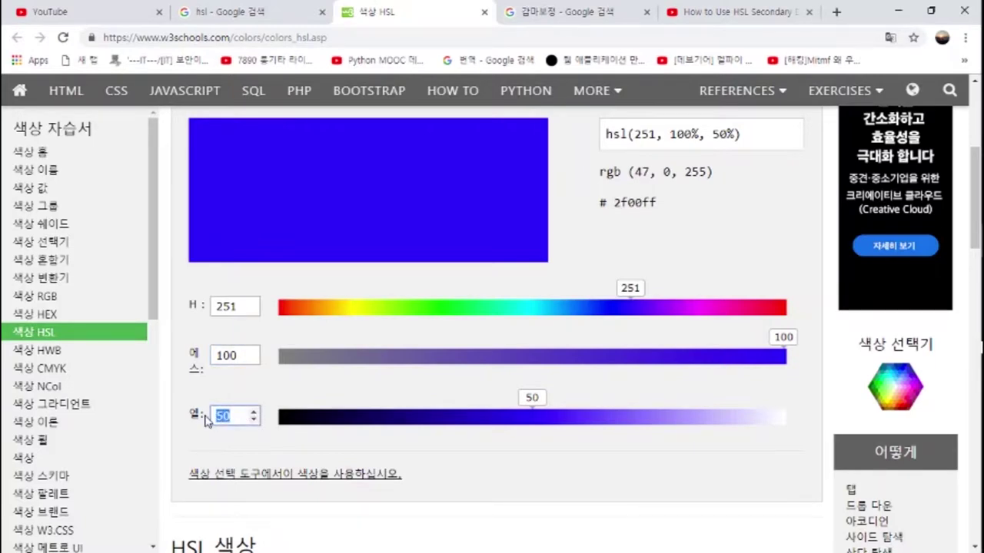
text(0)
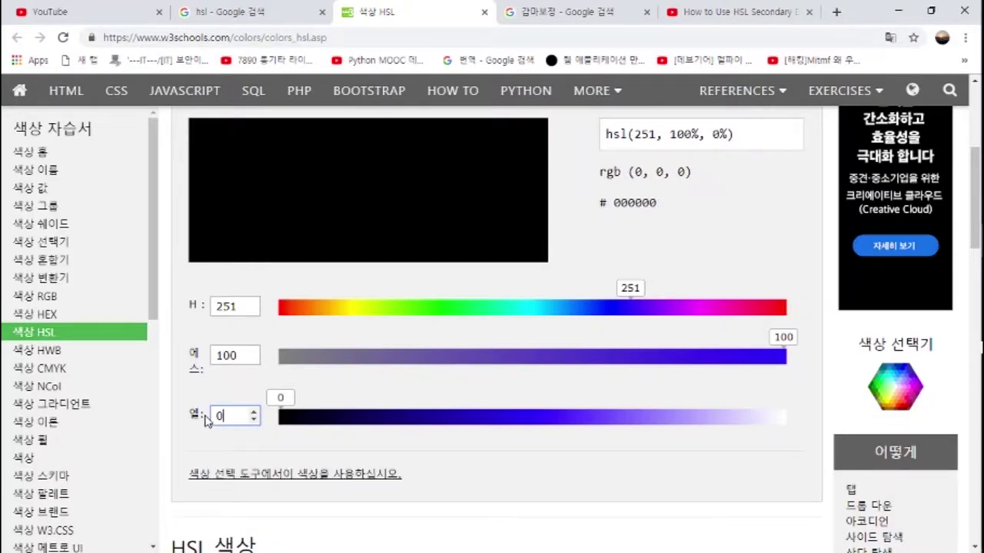
key(BackSpace)
text(10)
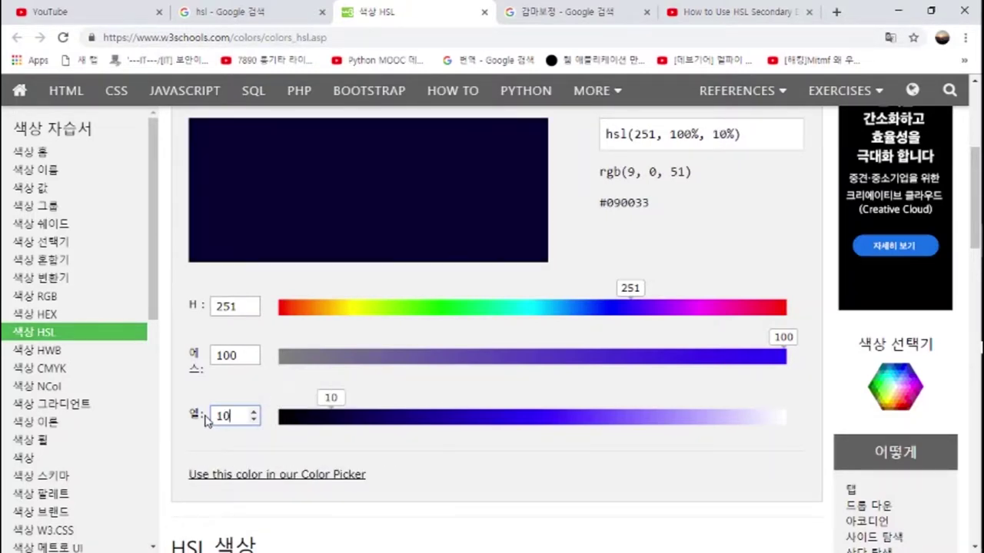
text(0)
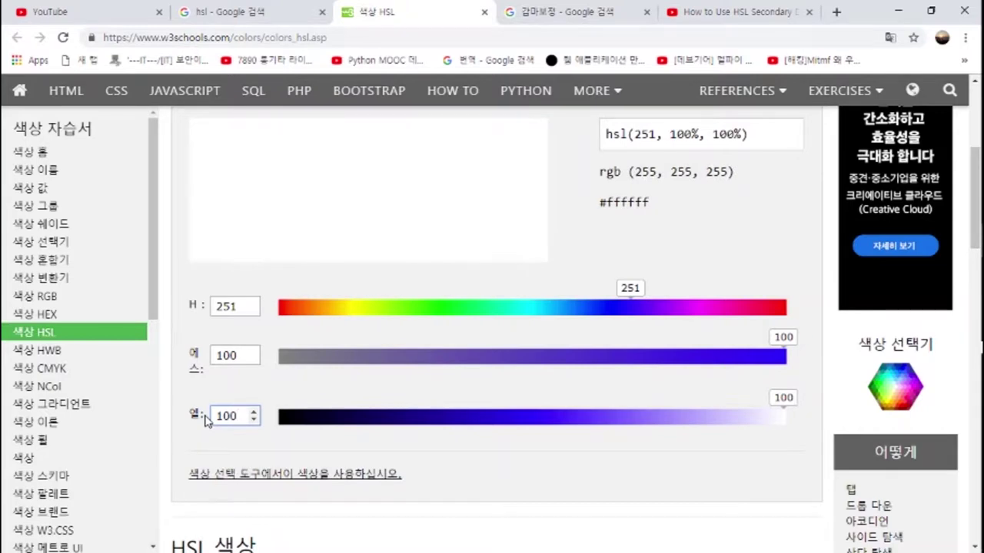
key(BackSpace)
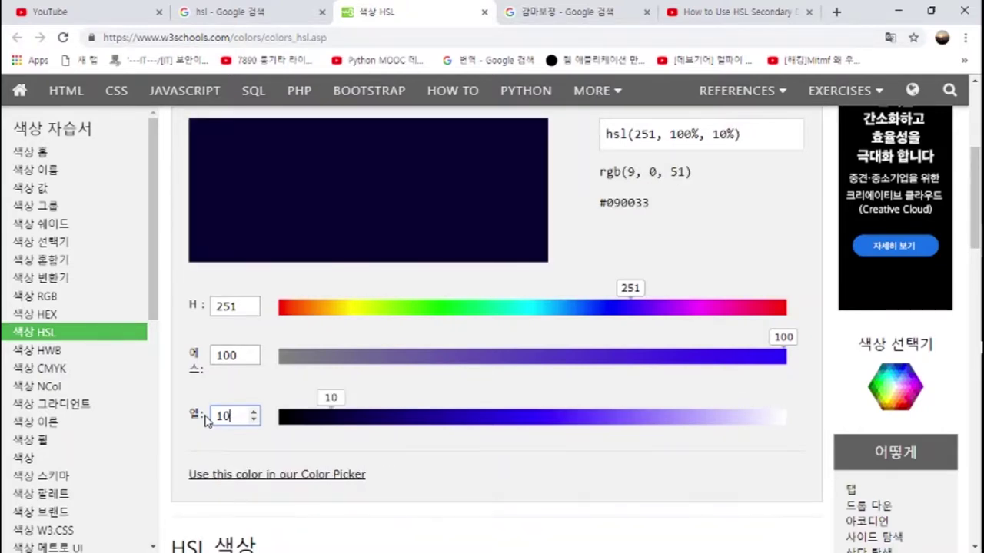
key(BackSpace)
key(BackSpace)
text(5)
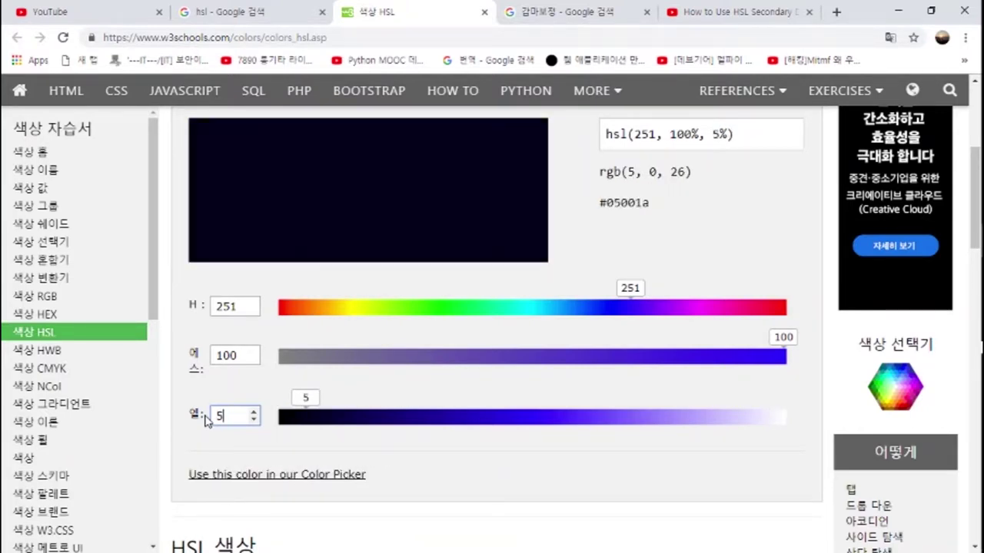
text(0)
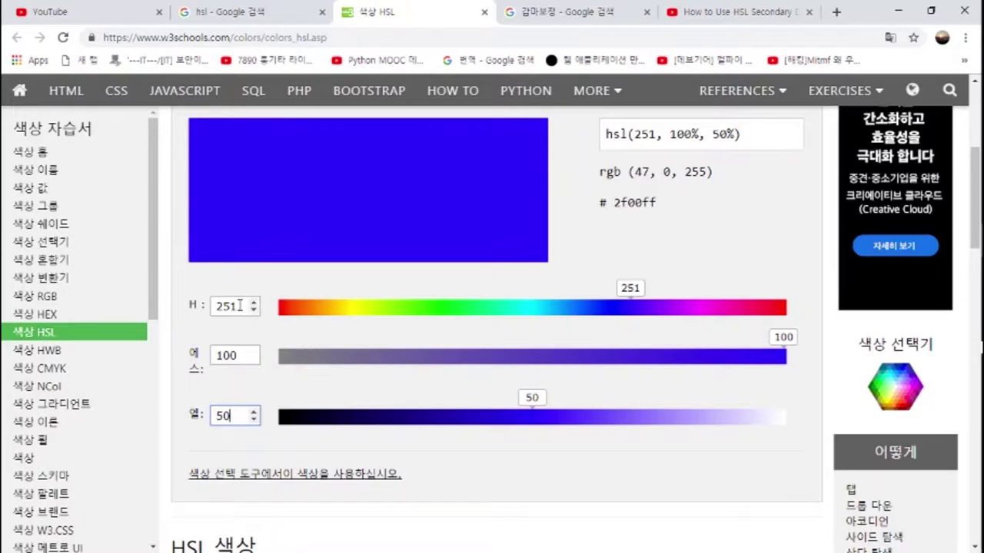
Set the demo to hsl(150, 50%, 0%) black, then minimize the browser.
drag(239, 305, 211, 317)
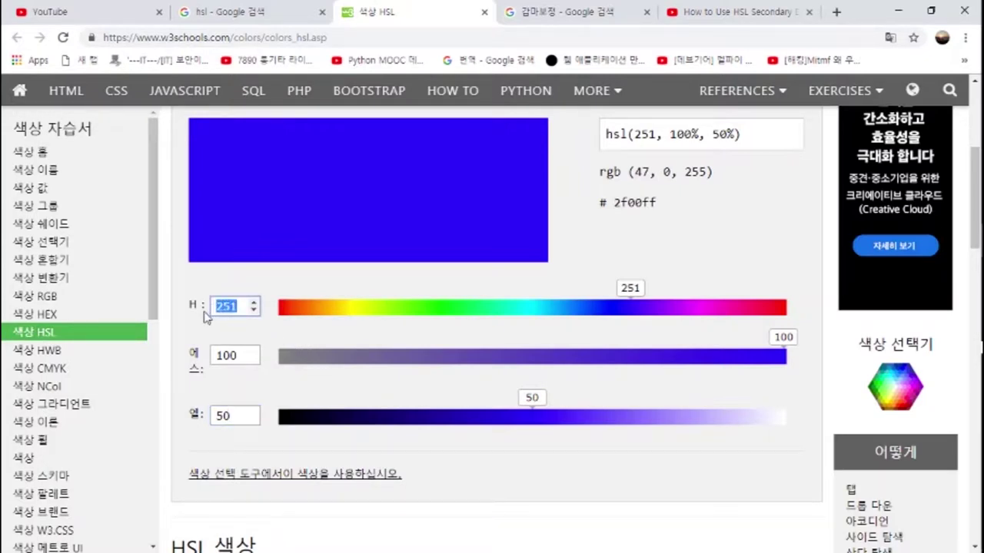
text(150)
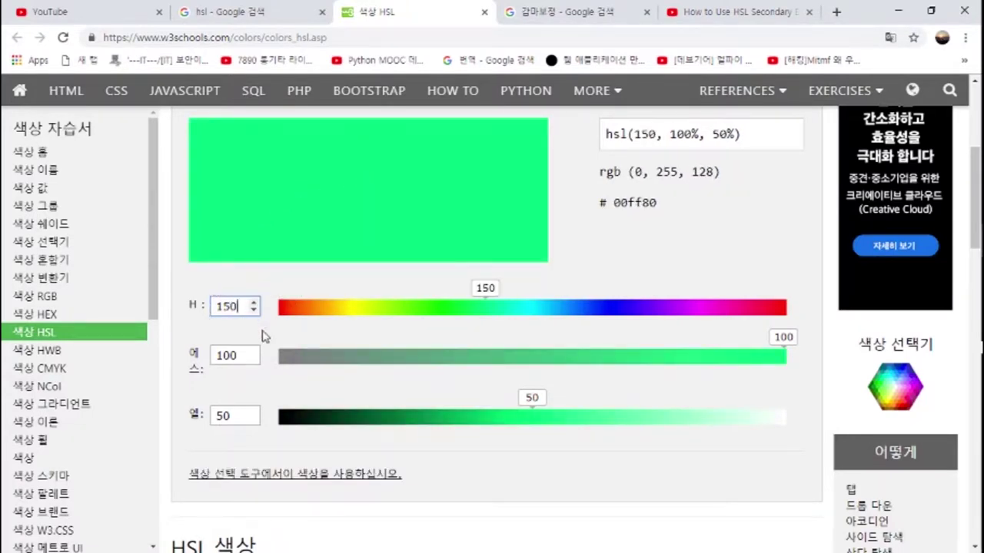
double_click(237, 356)
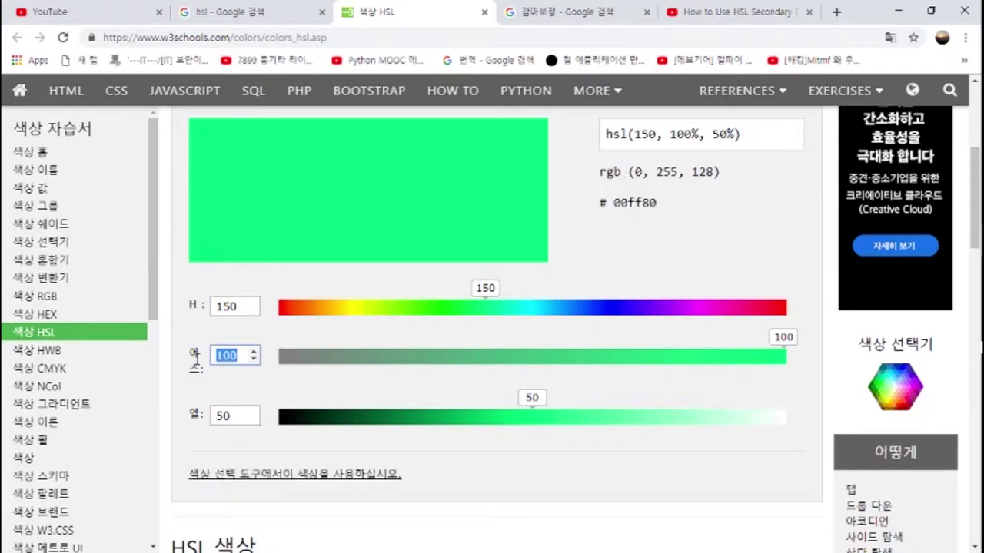
text(50)
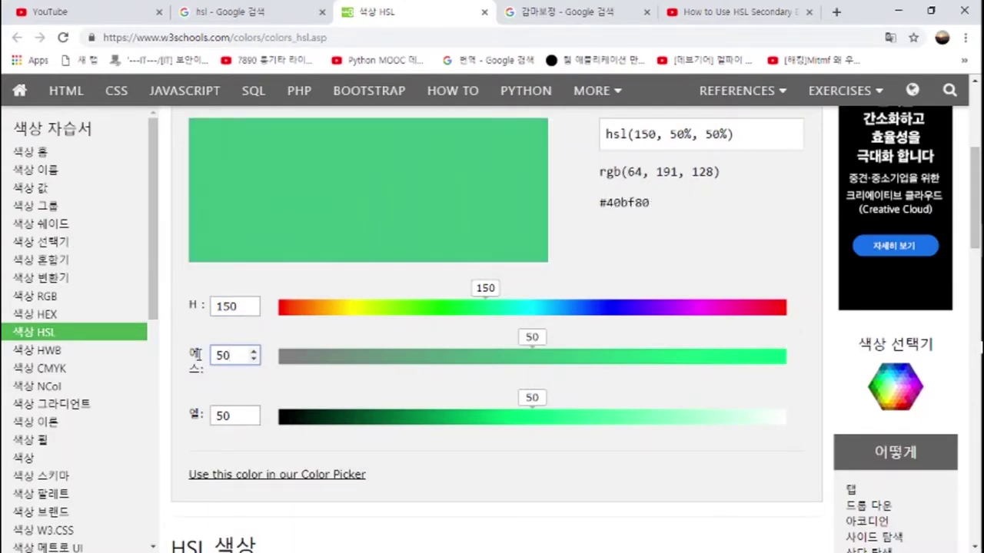
double_click(227, 415)
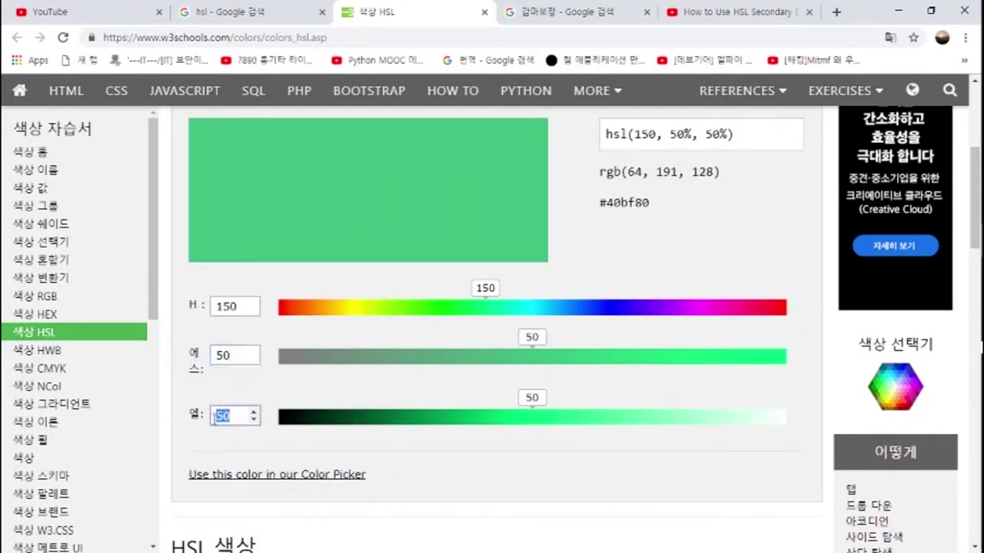
text(10)
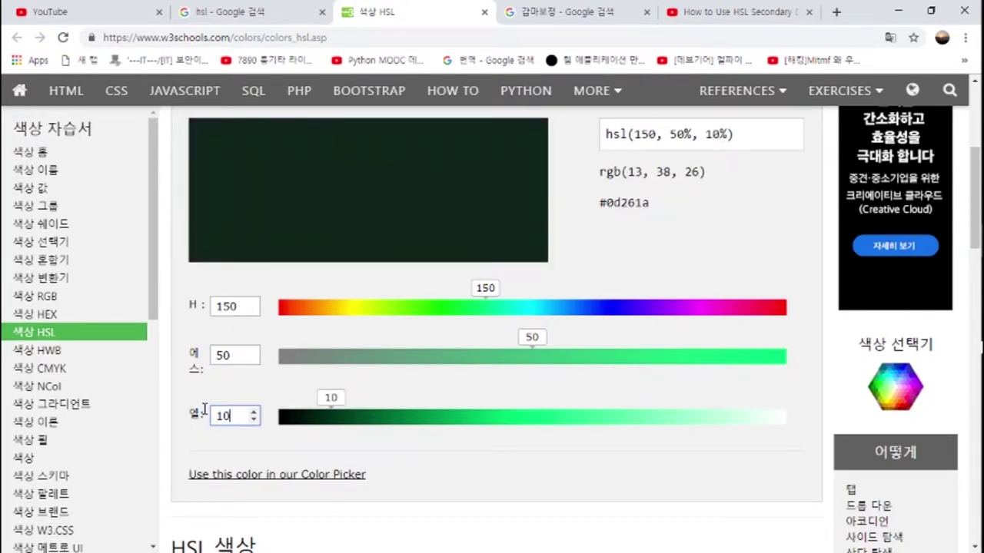
key(BackSpace)
key(BackSpace)
text(0)
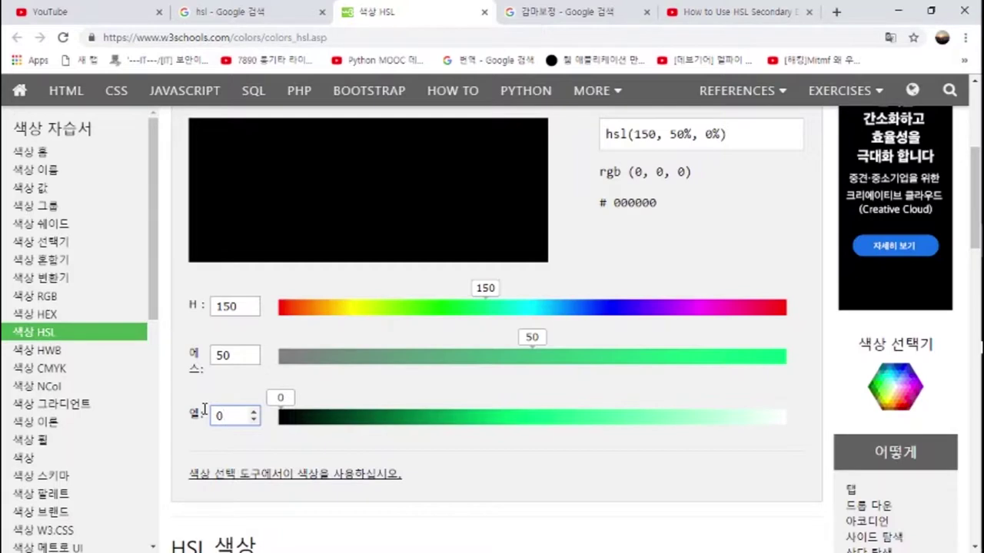
click(898, 10)
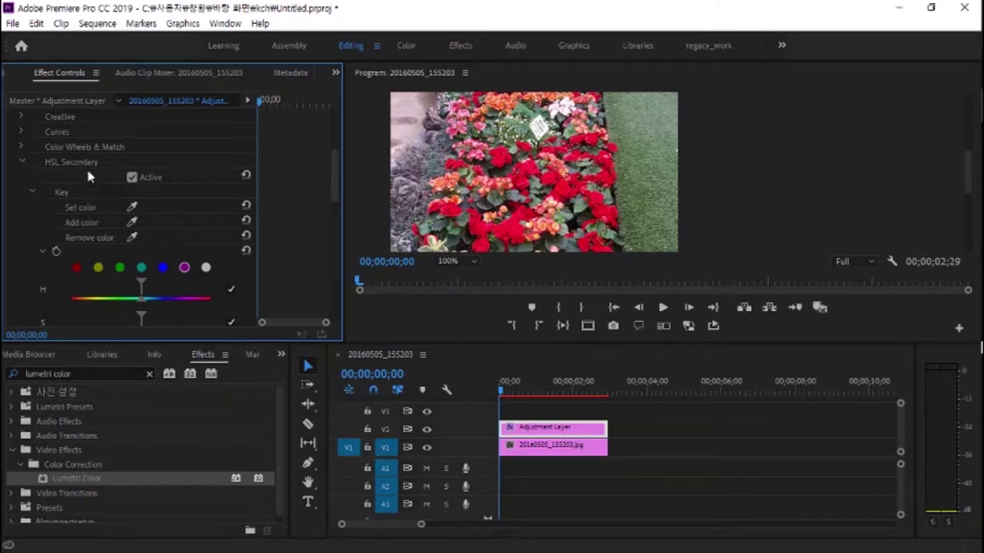
Collapse Key, Refine and Correction under HSL Secondary, then reopen Key.
drag(334, 177, 334, 180)
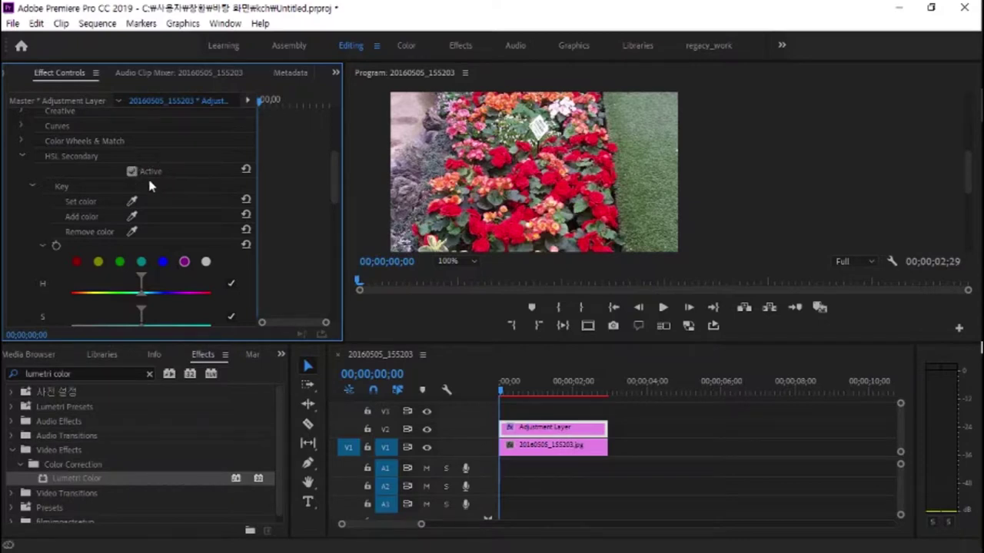
click(33, 187)
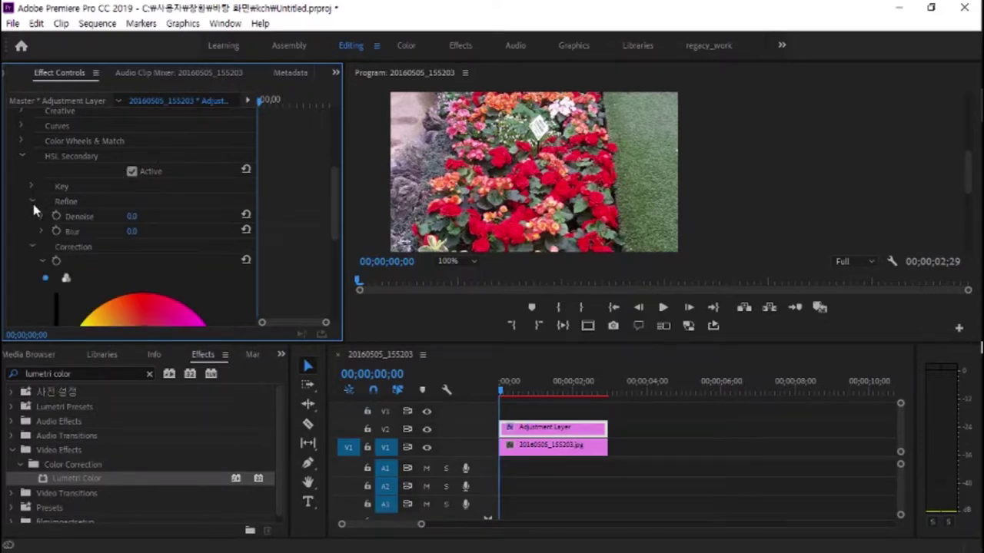
click(32, 199)
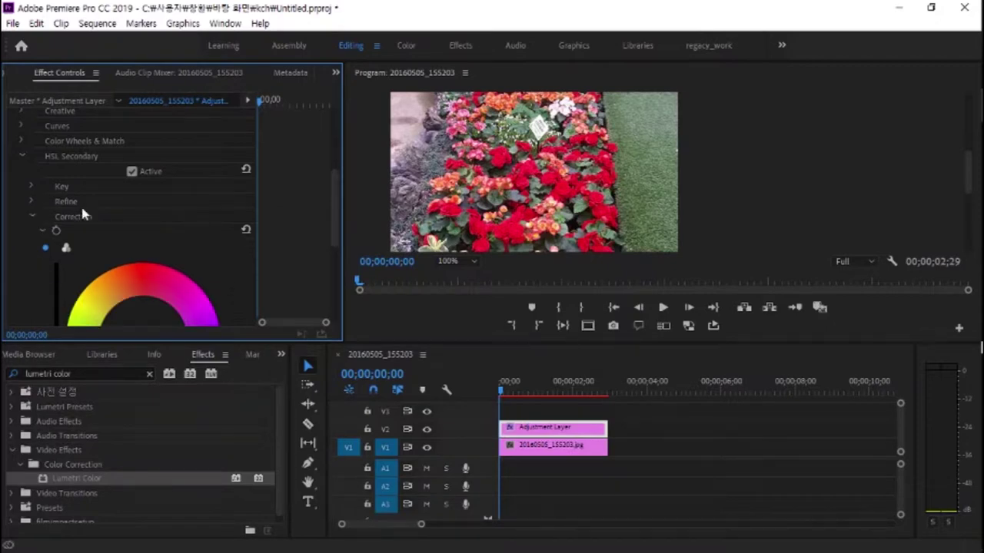
click(30, 215)
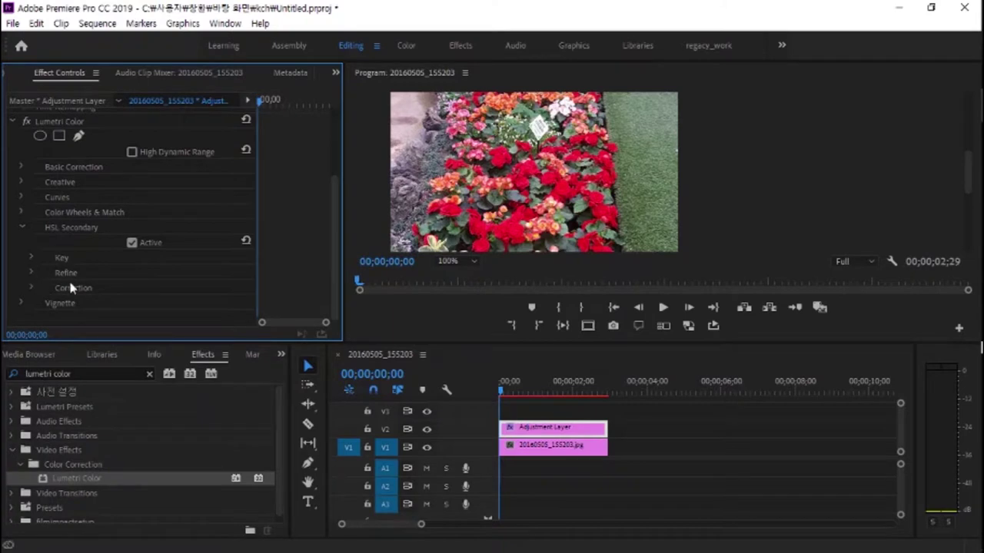
click(30, 258)
drag(334, 191, 335, 238)
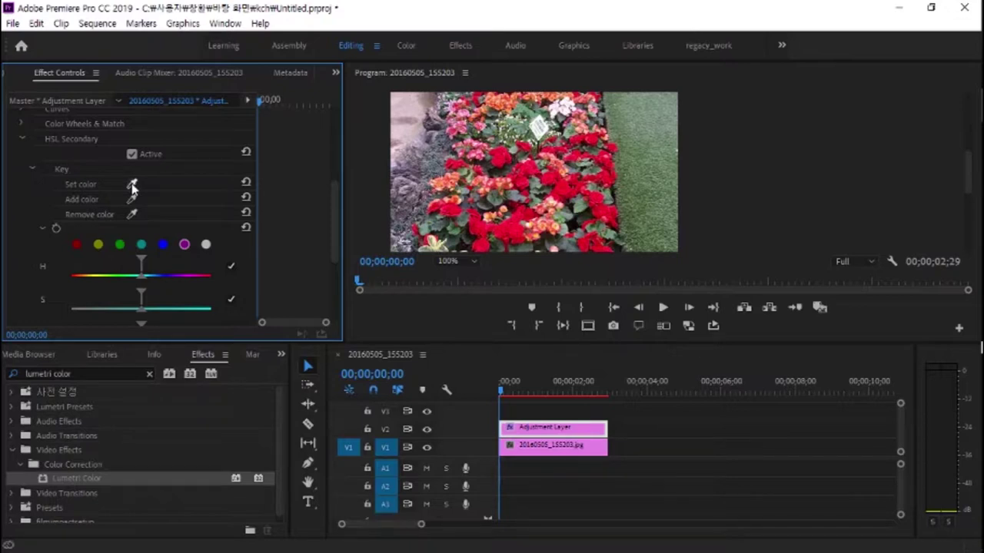
Sample a red flower in the Program monitor with the Set color eyedropper.
click(132, 185)
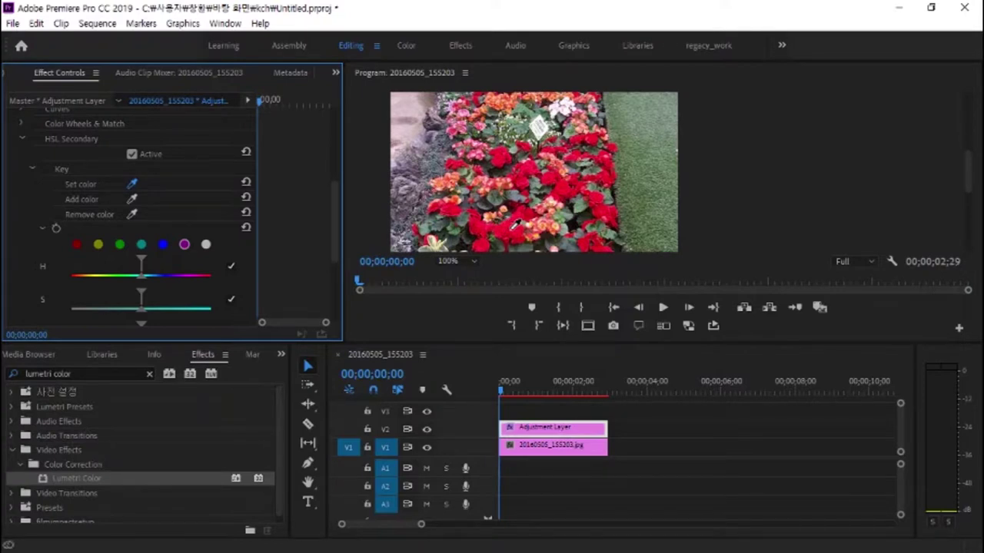
click(513, 225)
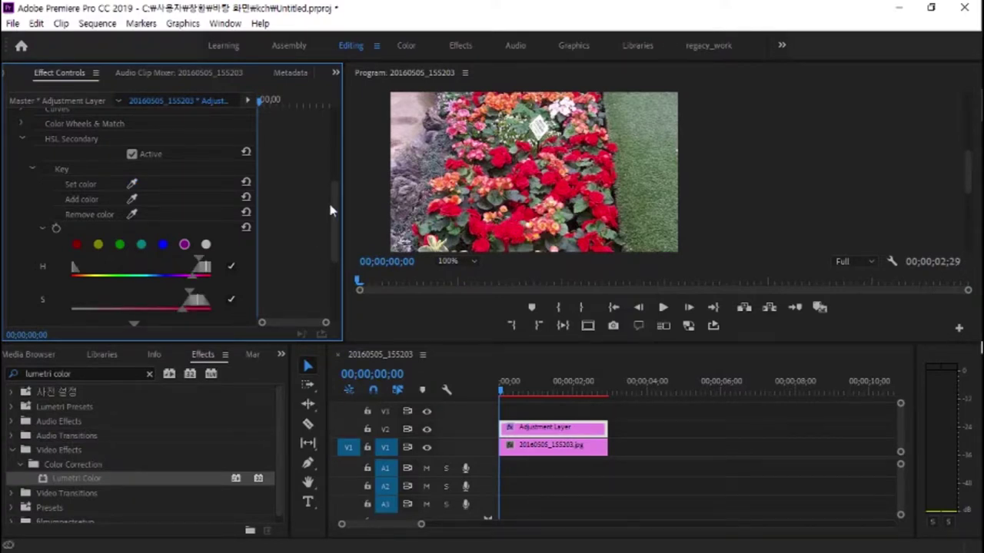
drag(331, 209, 334, 242)
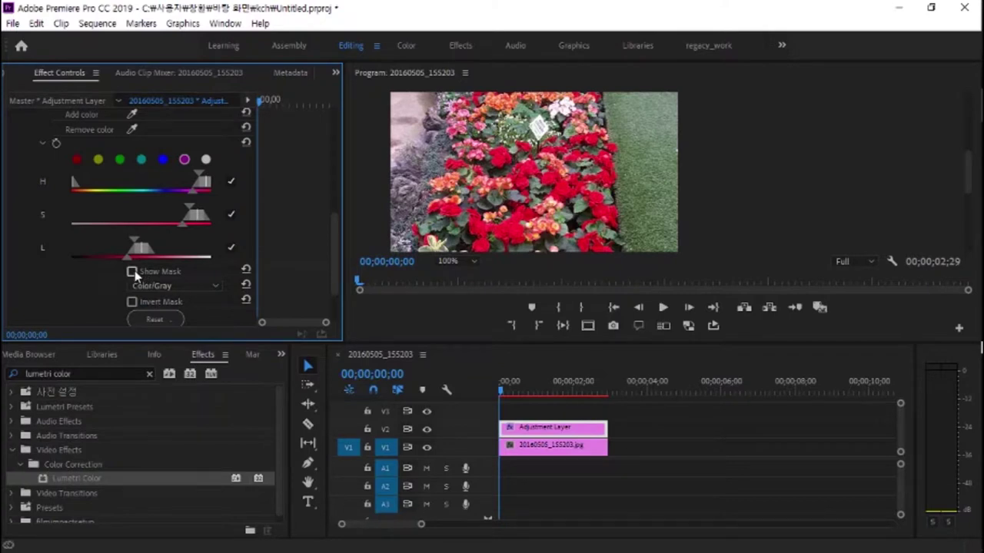
Toggle Show Mask on, off and back on to check the key, then save with Ctrl+S.
click(132, 272)
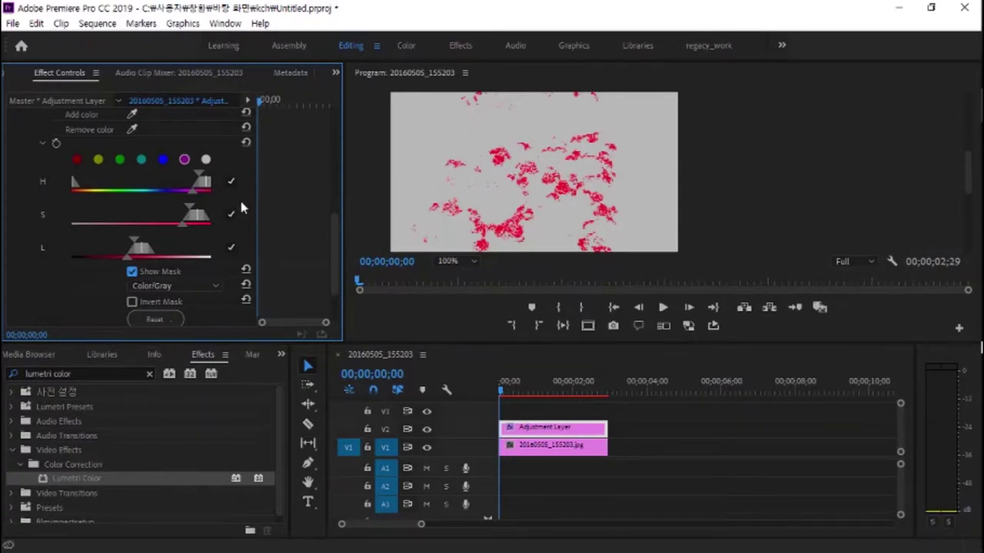
click(132, 273)
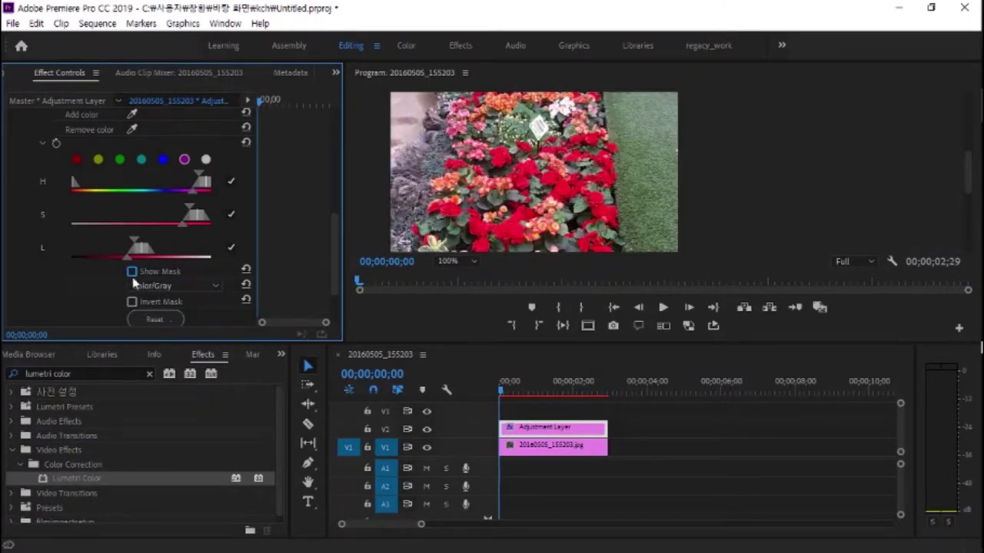
click(132, 273)
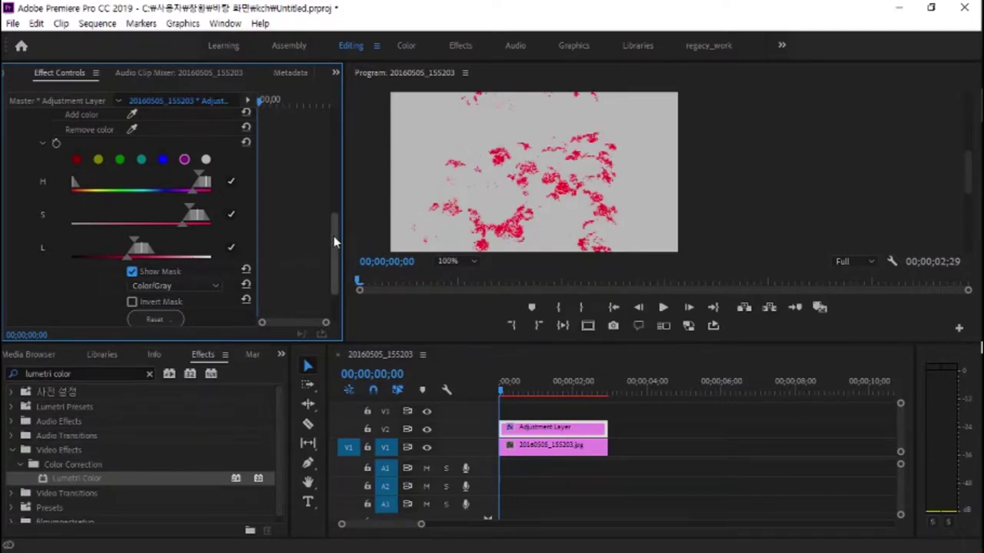
drag(332, 233, 332, 226)
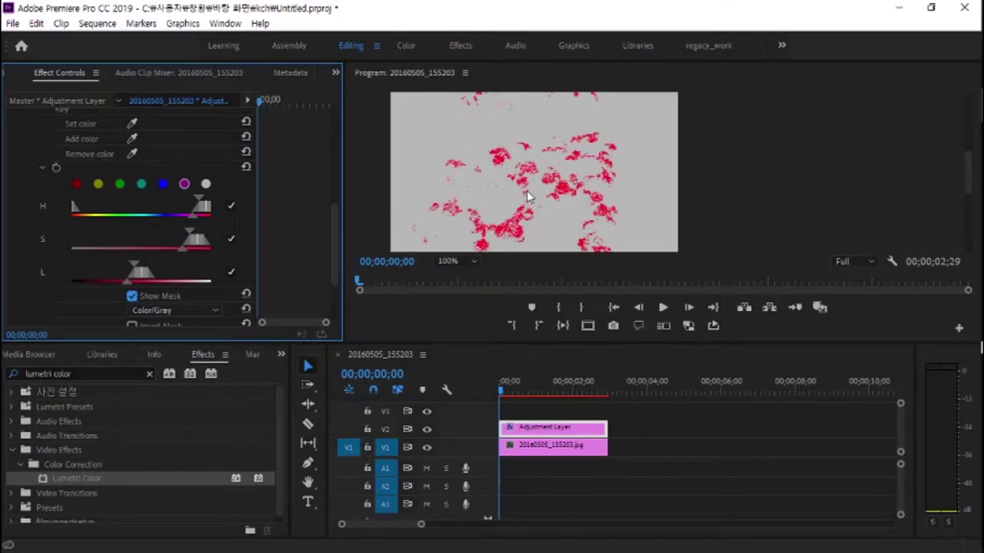
key(ctrl+s)
Adjust the H slider's range and feather handles until the hue key isolates the red flowers again.
drag(206, 214, 191, 214)
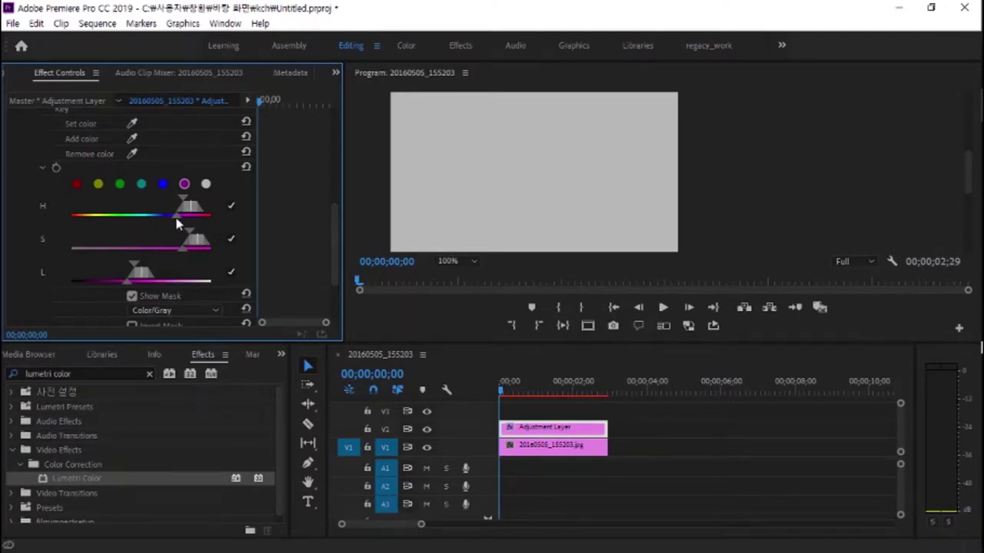
click(189, 202)
drag(184, 201, 179, 209)
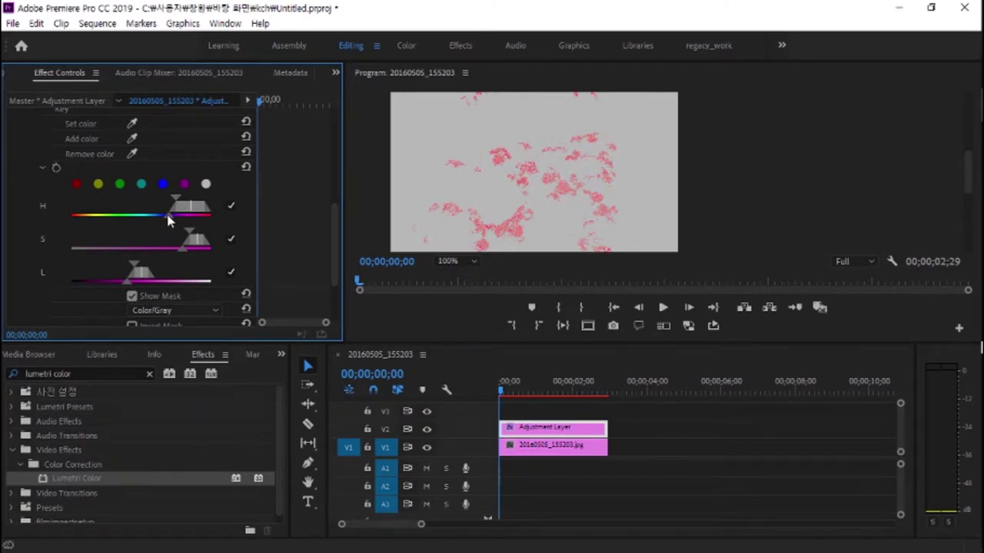
drag(169, 220, 155, 222)
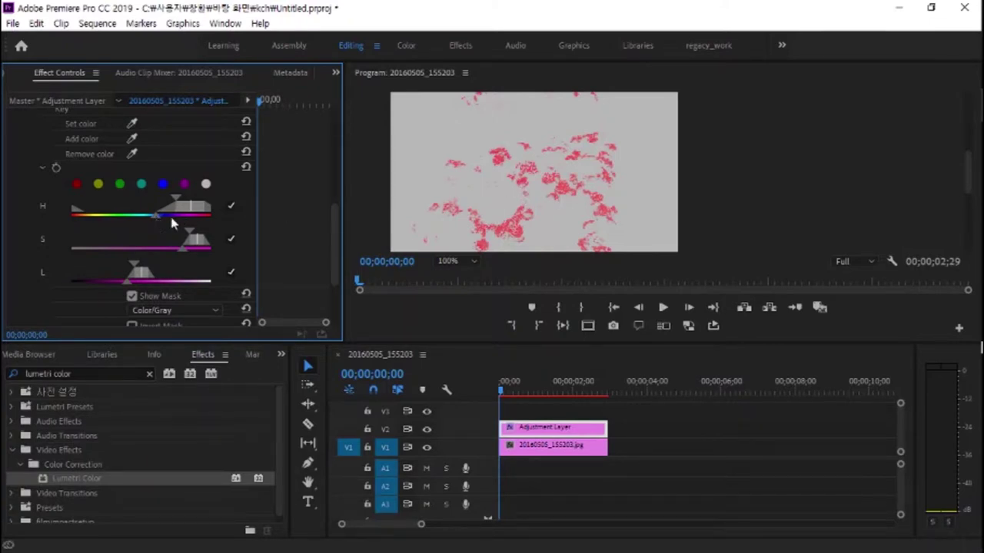
mouse_move(160, 219)
mouse_down()
mouse_move(176, 228)
mouse_move(192, 213)
mouse_up()
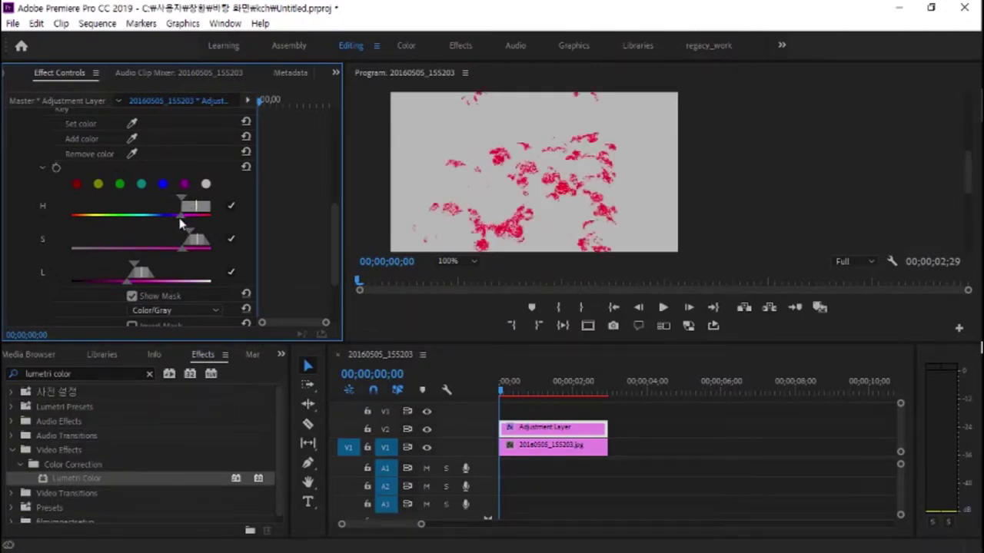
drag(181, 221, 168, 225)
mouse_move(192, 213)
mouse_down()
mouse_move(128, 221)
mouse_move(199, 222)
mouse_up()
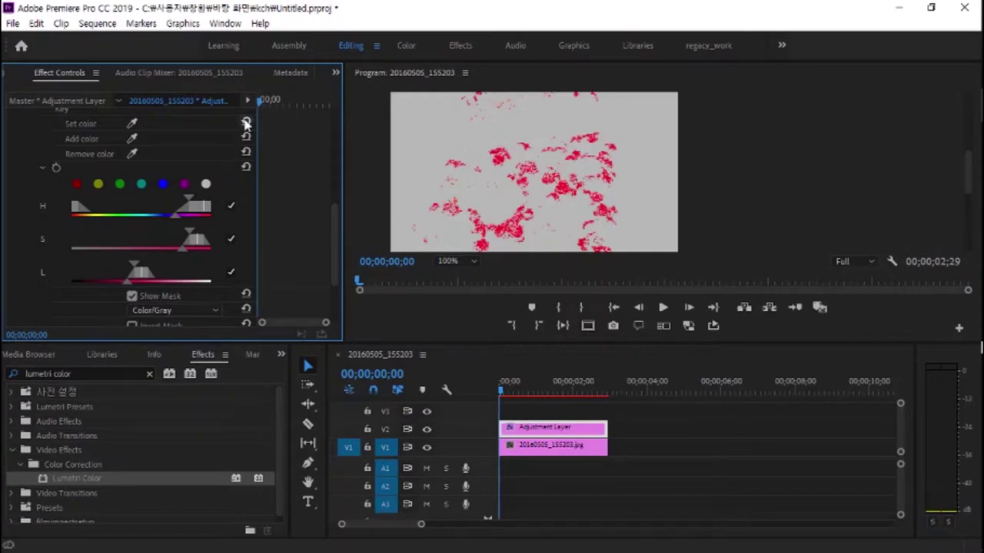
Hide the mask and sample a red flower with the Set color eyedropper as the key colour.
click(132, 296)
click(185, 183)
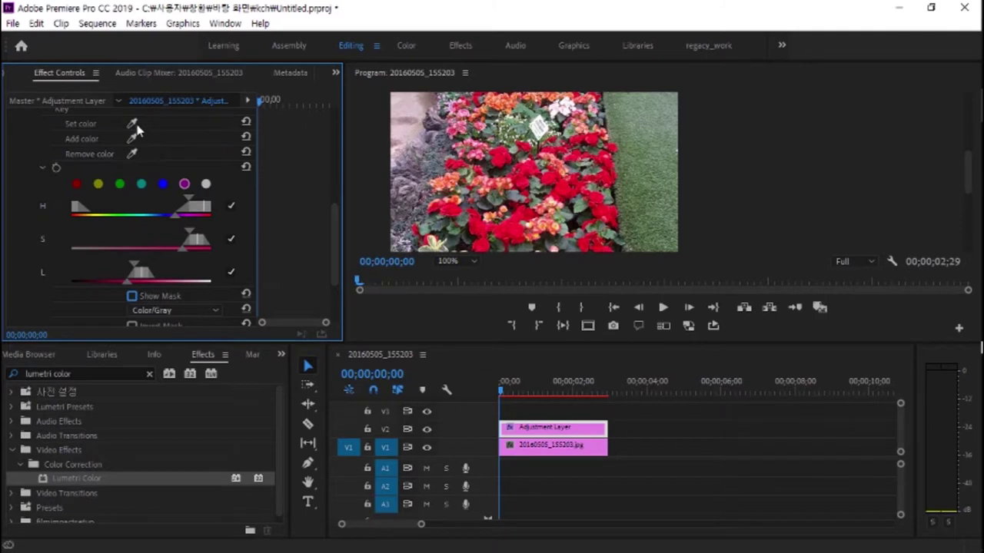
click(133, 126)
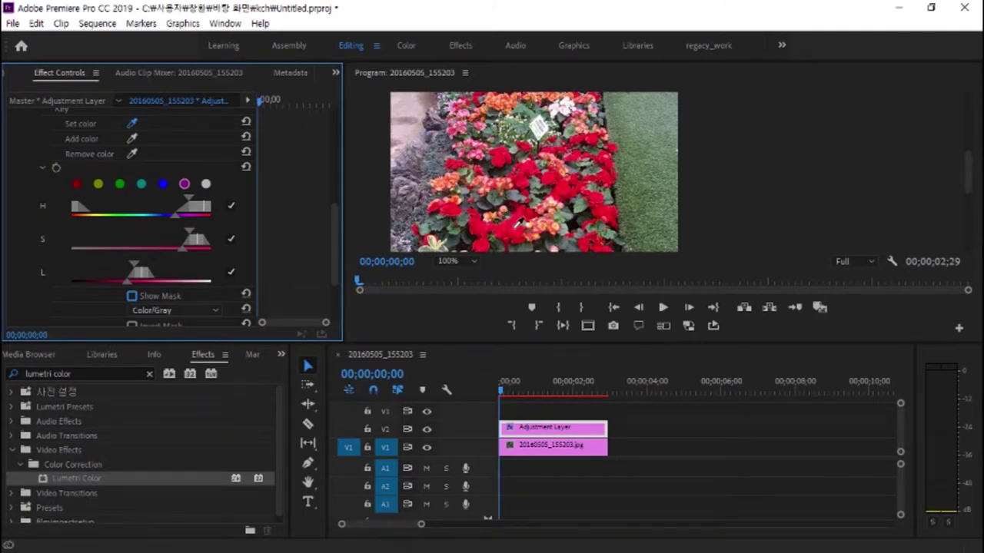
click(515, 238)
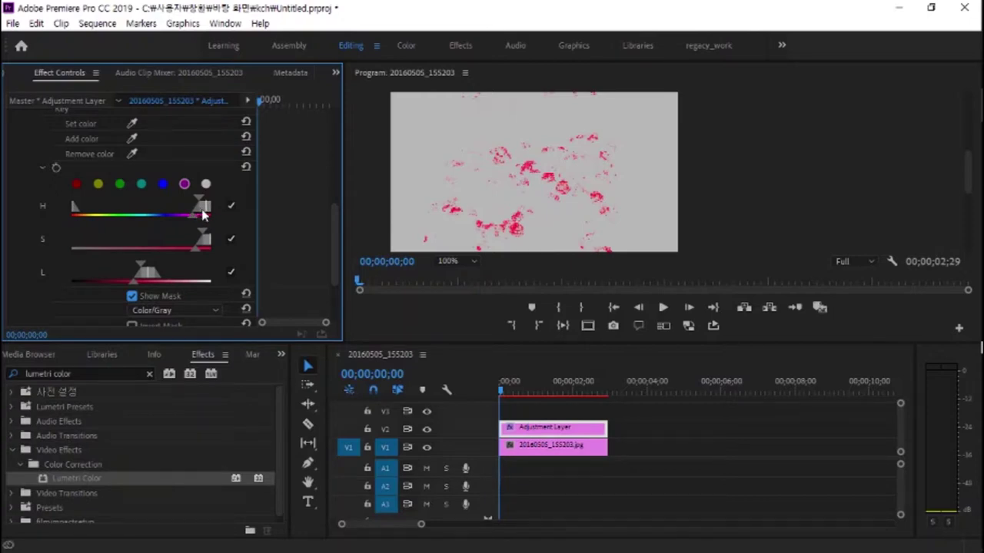
Narrow the H slider's hue range so the key holds only the red blooms.
drag(201, 215, 197, 217)
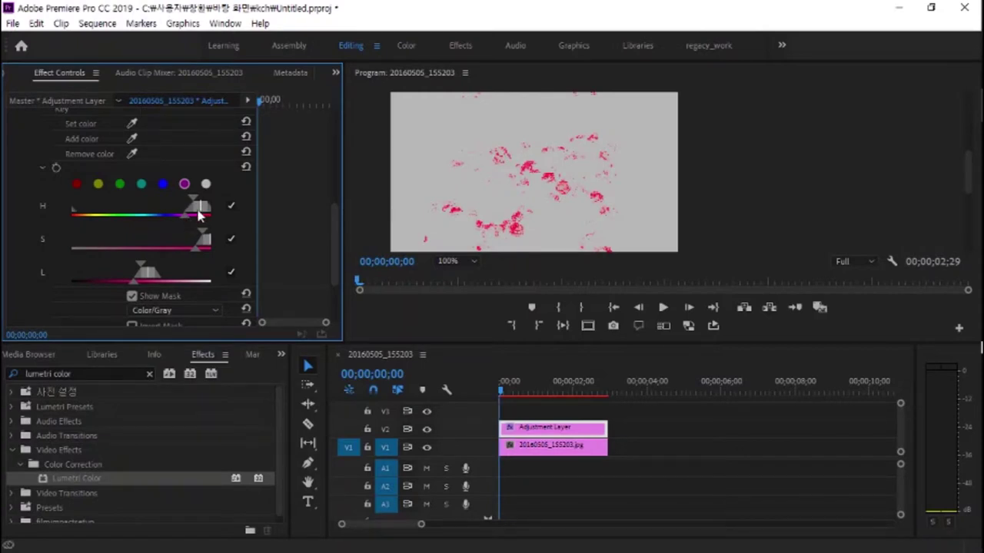
drag(199, 216, 195, 216)
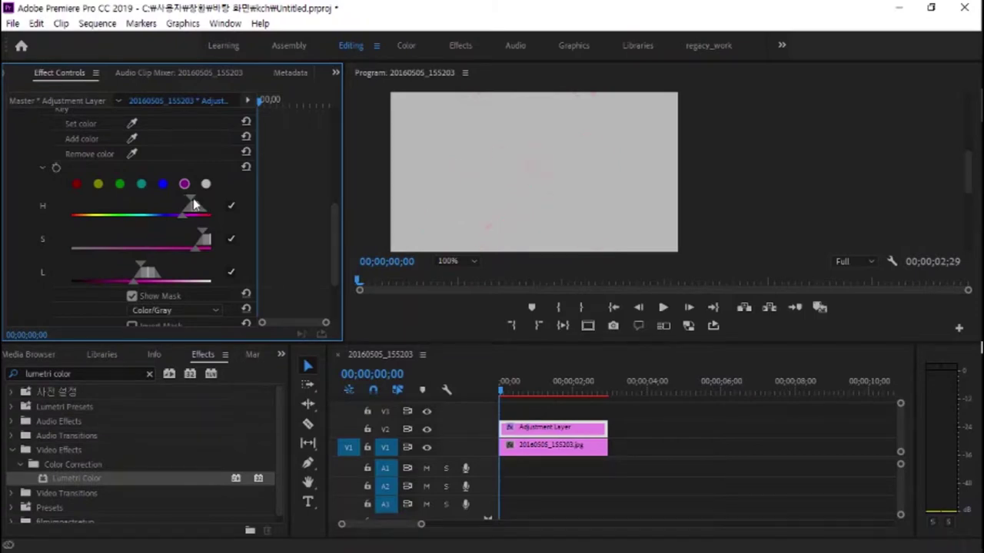
drag(193, 202, 176, 212)
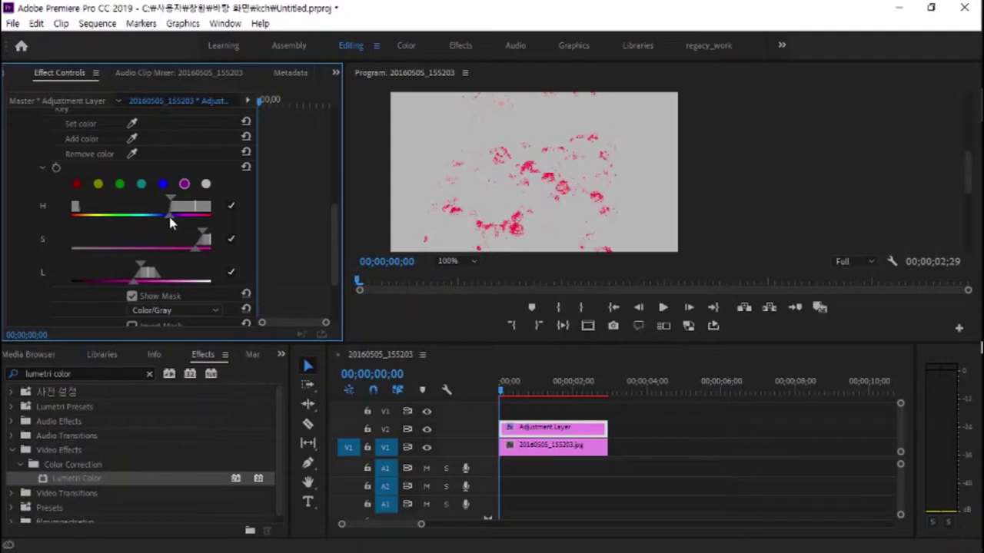
drag(172, 221, 196, 215)
Compare with Show Mask off and on, then refine the hue range handles to keep only red petals.
click(131, 296)
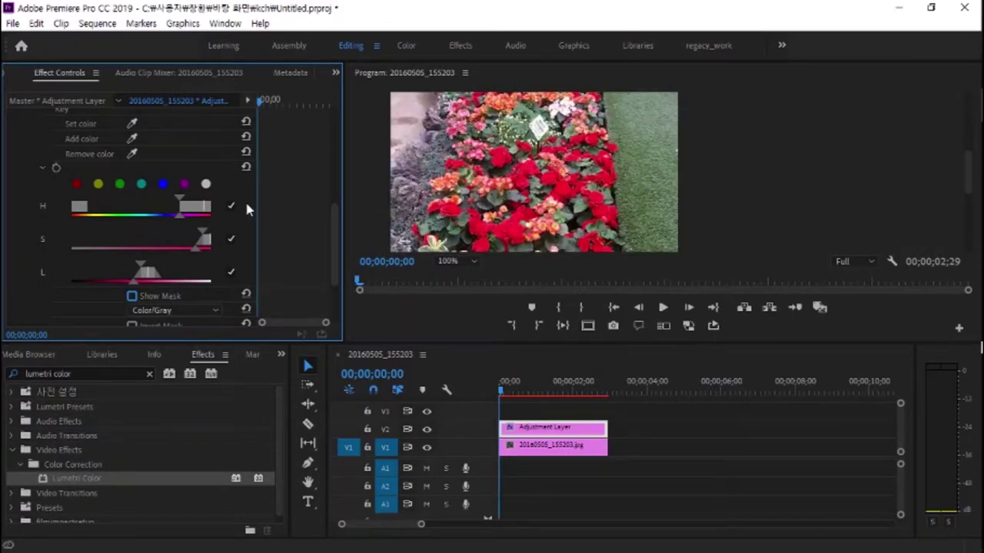
click(131, 297)
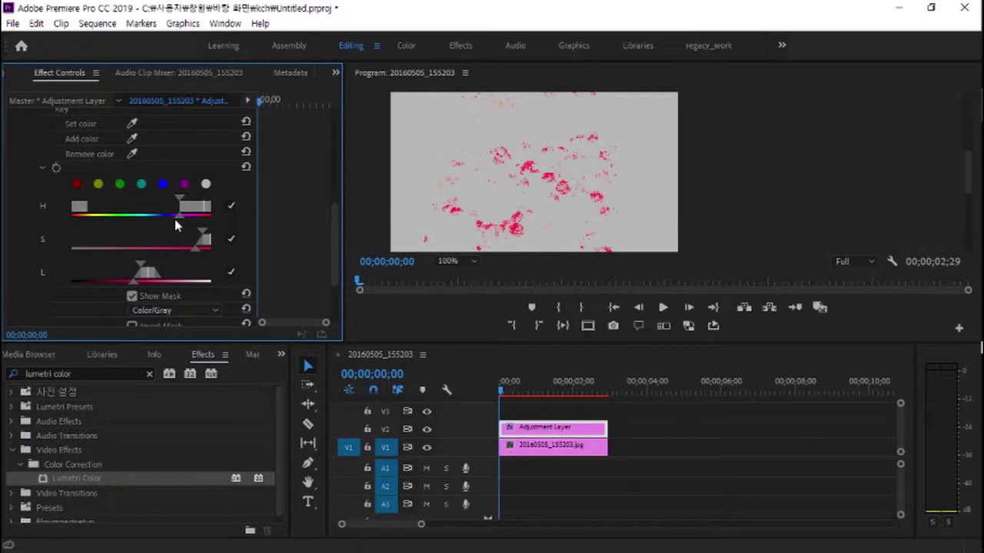
drag(175, 219, 164, 226)
drag(182, 210, 198, 206)
drag(205, 213, 198, 212)
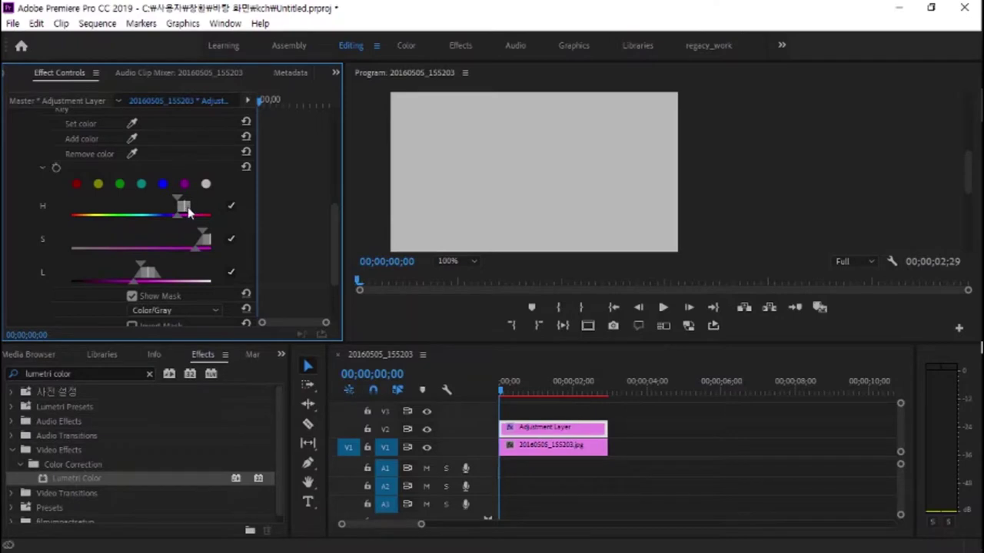
mouse_move(193, 206)
mouse_down()
mouse_move(181, 206)
mouse_move(181, 221)
mouse_move(198, 210)
mouse_up()
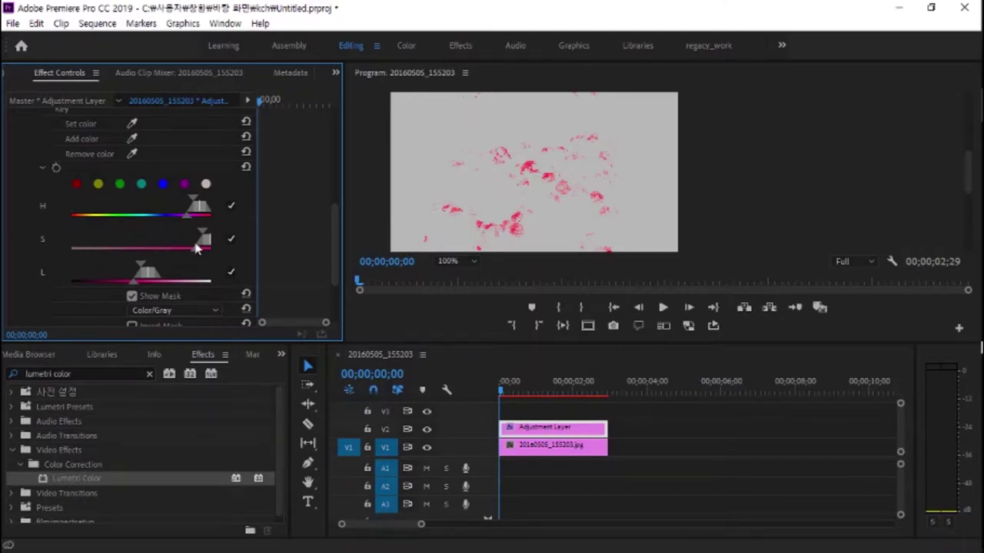
Test the S slider at its lowest, then settle on a narrow saturation range at the high end.
drag(203, 242, 75, 243)
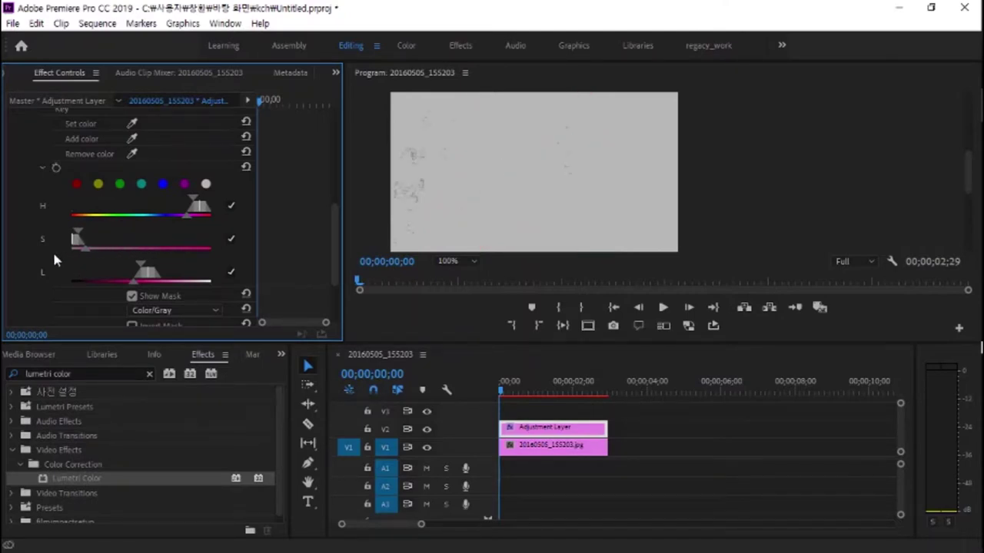
drag(88, 246, 198, 248)
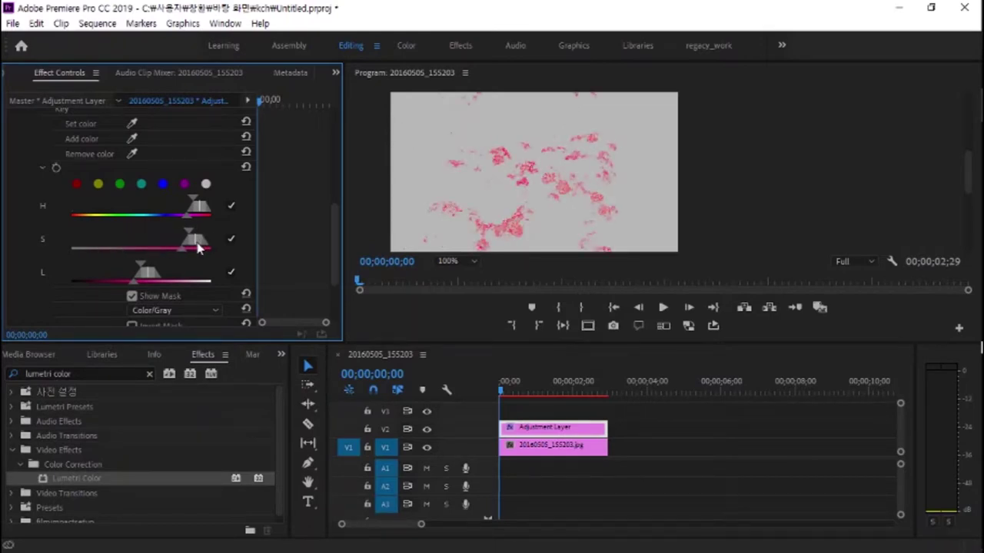
drag(197, 247, 198, 250)
Sweep the L slider's lightness range back and forth, leaving it near the bright end.
drag(146, 276, 52, 288)
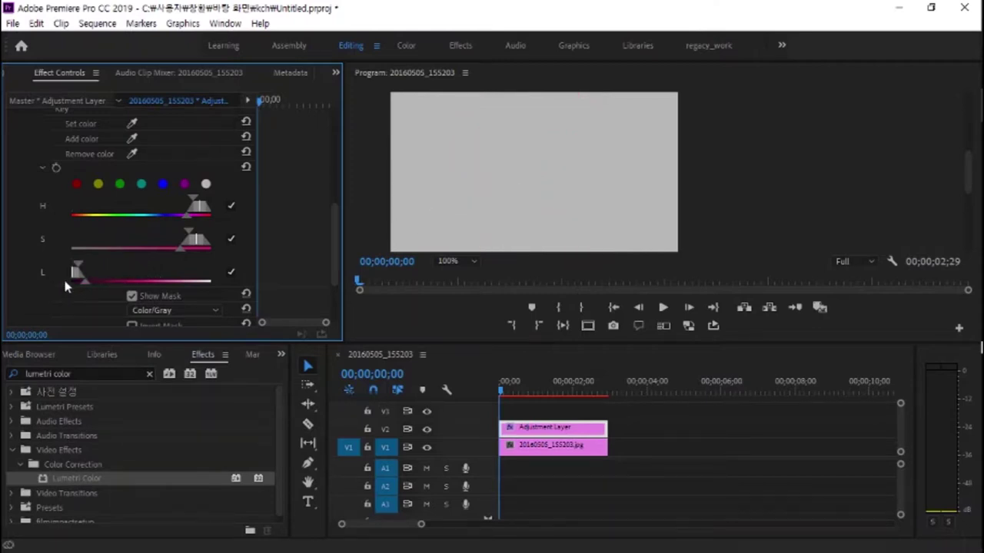
drag(78, 274, 220, 275)
drag(206, 278, 60, 284)
mouse_move(77, 278)
mouse_down()
mouse_move(198, 275)
mouse_move(190, 281)
mouse_up()
drag(190, 279, 183, 279)
drag(187, 280, 193, 279)
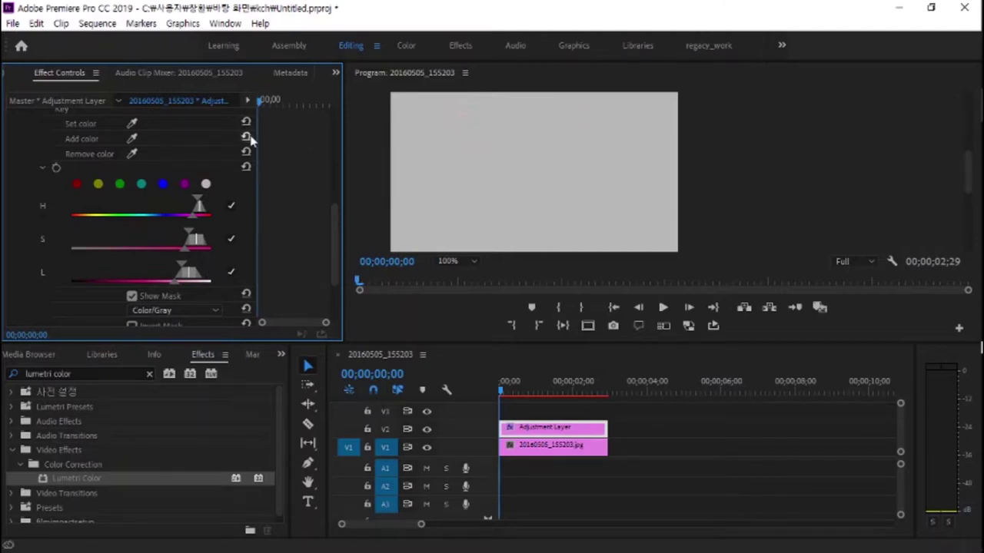
Re-sample a red flower as the key colour with the mask hidden, then widen the saturation range.
click(132, 297)
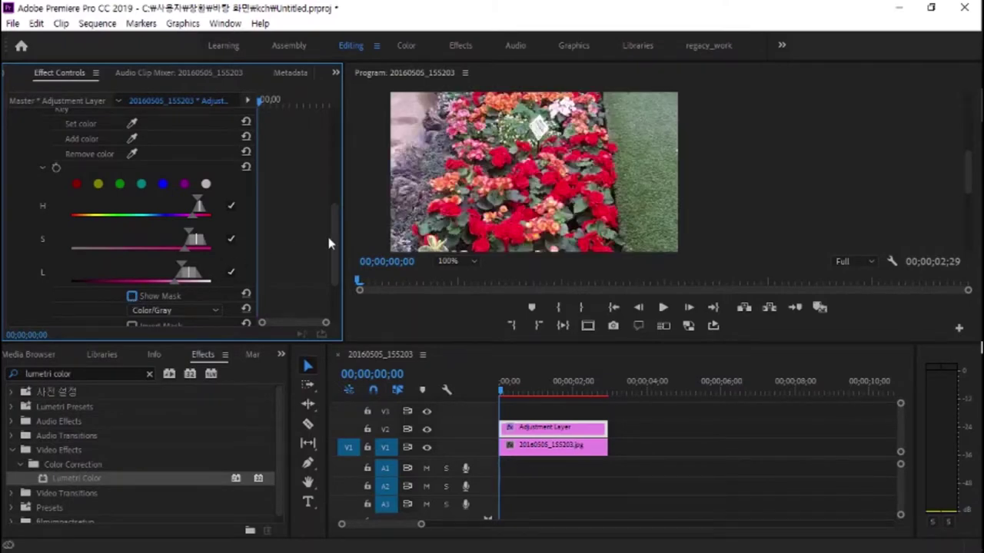
click(132, 124)
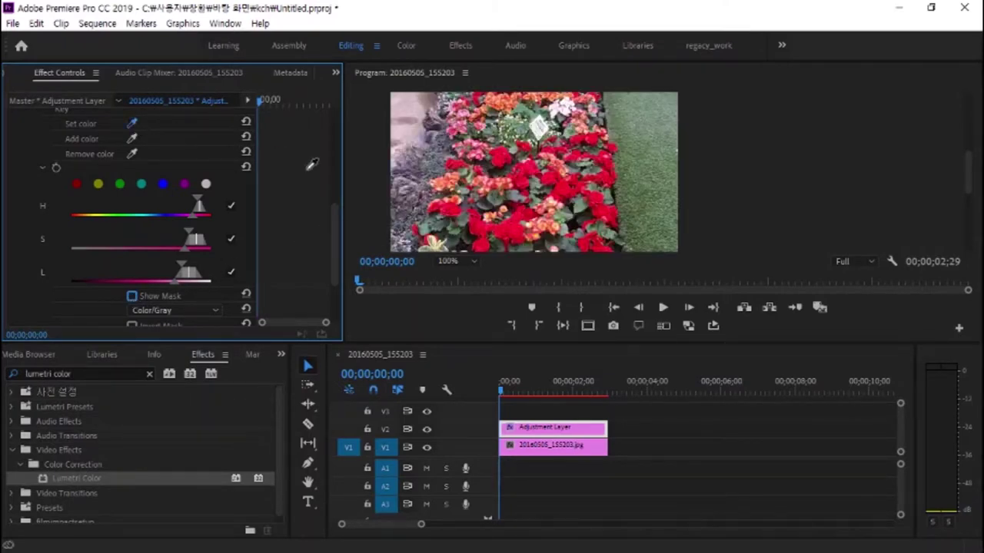
click(513, 229)
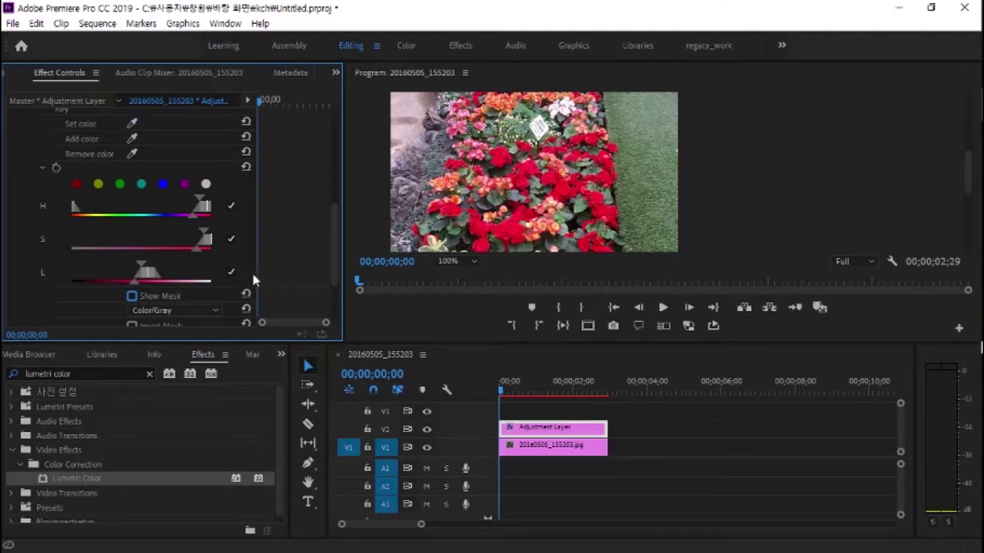
click(131, 297)
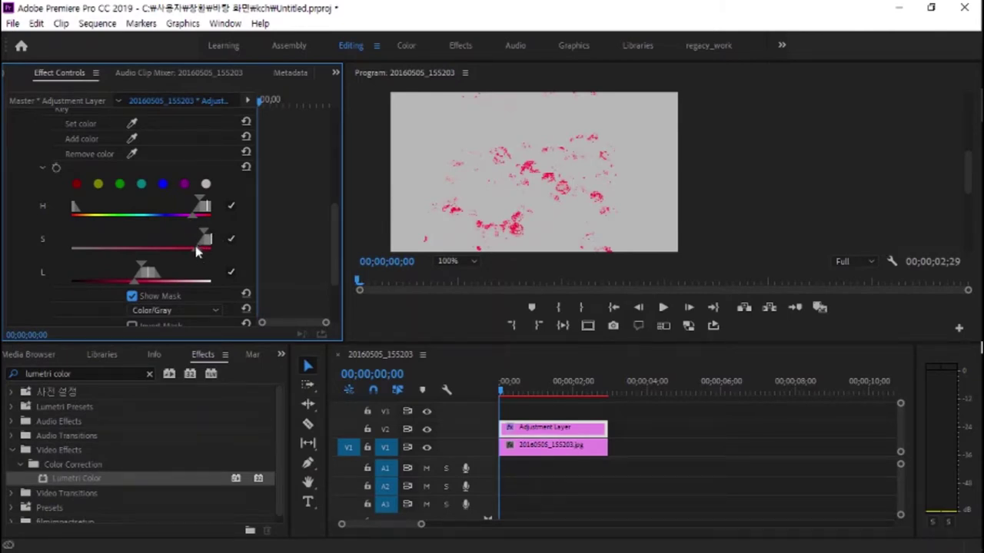
drag(198, 254, 188, 258)
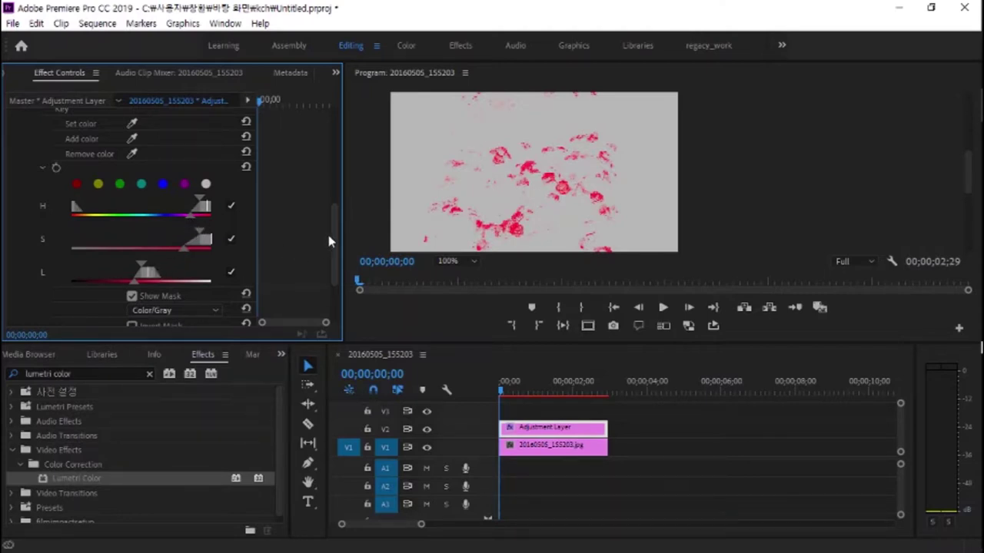
drag(333, 246, 340, 279)
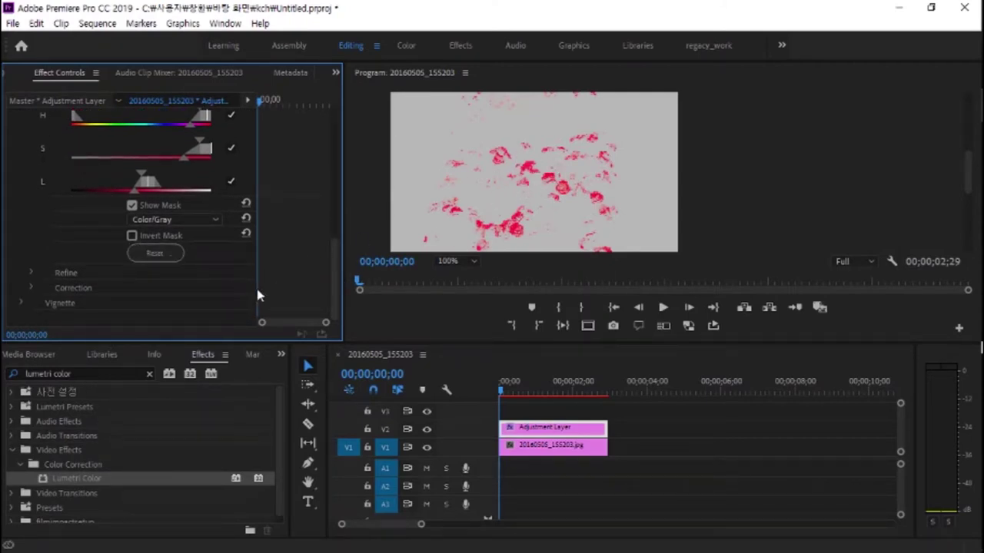
Expand Refine and try Denoise at 25.0 before resetting it to default.
click(32, 274)
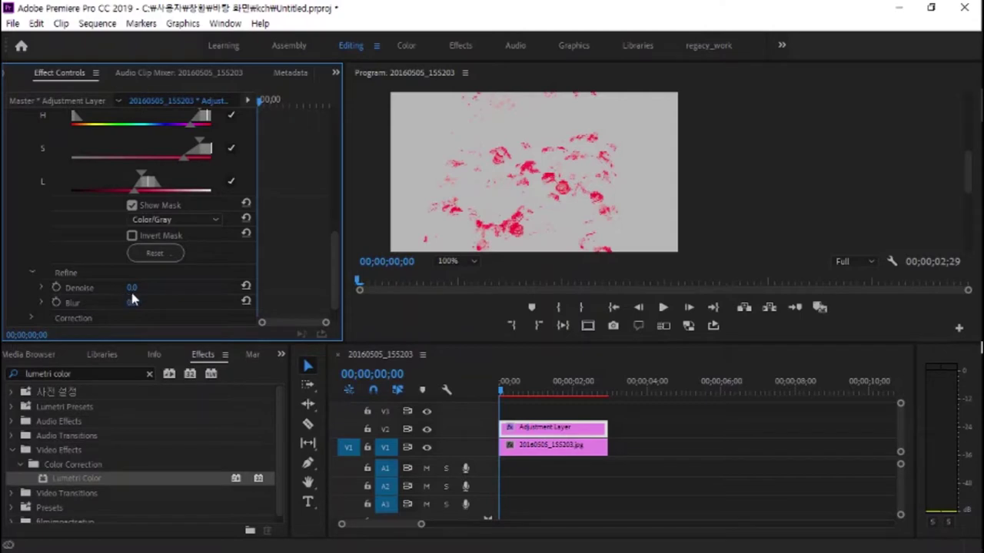
mouse_move(141, 292)
mouse_down()
mouse_move(160, 292)
mouse_move(146, 288)
mouse_up()
click(246, 287)
drag(331, 254, 329, 177)
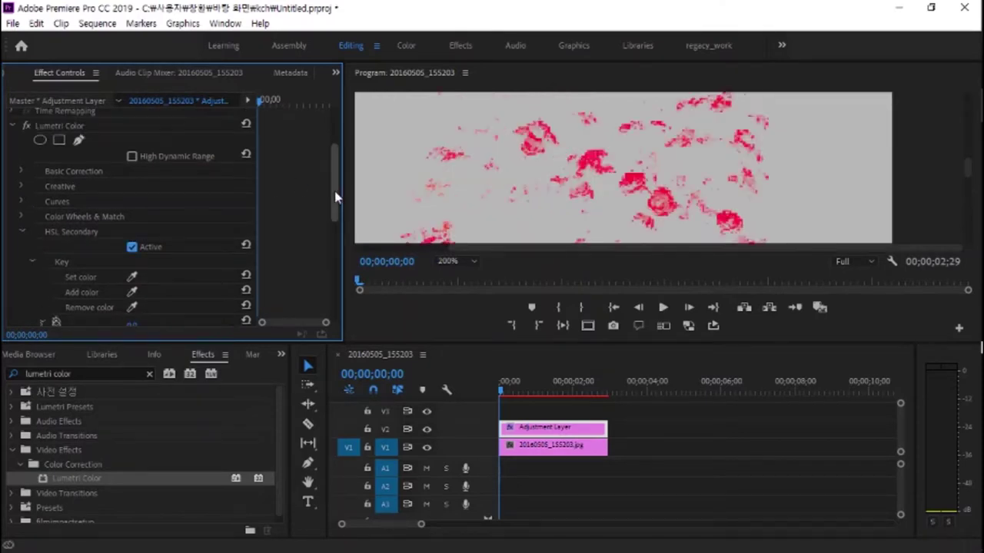
mouse_move(334, 202)
mouse_down()
mouse_move(335, 296)
mouse_move(215, 297)
mouse_up()
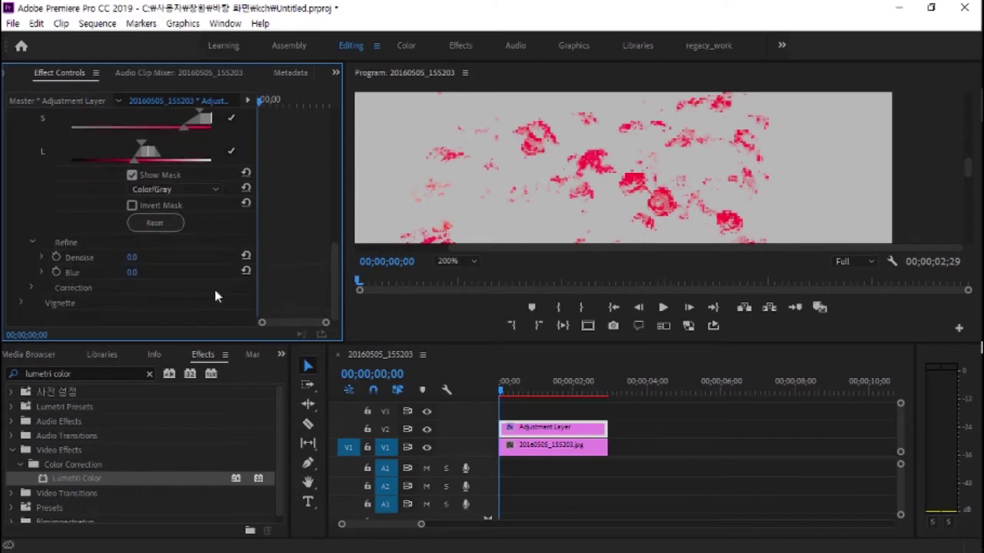
Set Denoise to 2.6, then expand Blur and try blurring the mask edges.
click(42, 256)
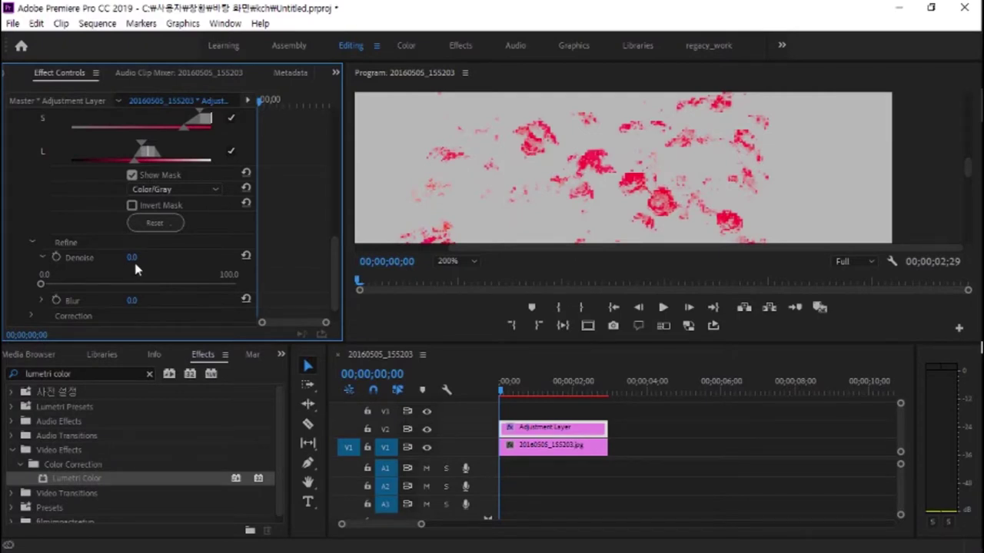
mouse_move(42, 284)
mouse_down()
mouse_move(231, 287)
mouse_move(163, 289)
mouse_up()
drag(163, 290, 44, 290)
click(42, 300)
scroll(281, 274, down, 2)
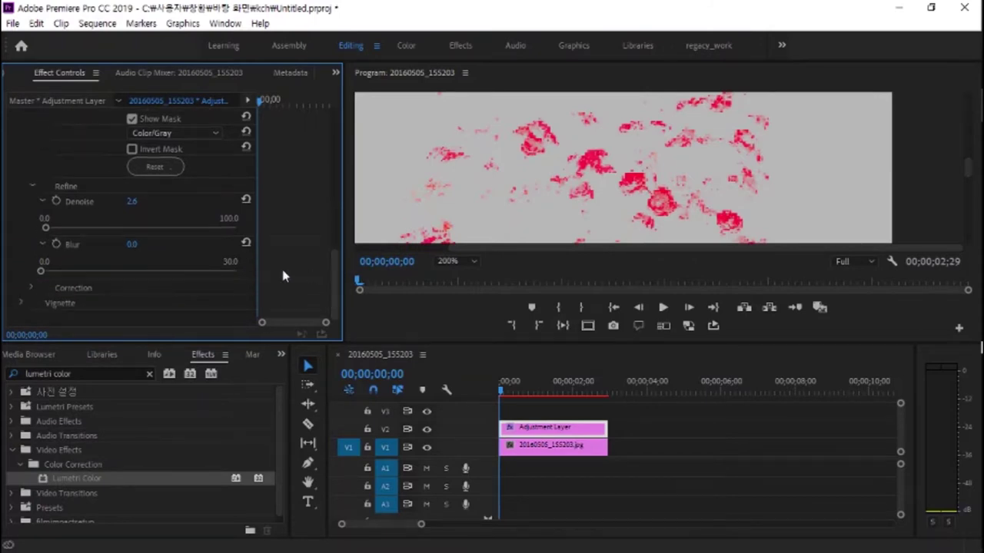
mouse_move(43, 272)
mouse_down()
mouse_move(113, 273)
mouse_move(36, 277)
mouse_up()
click(31, 289)
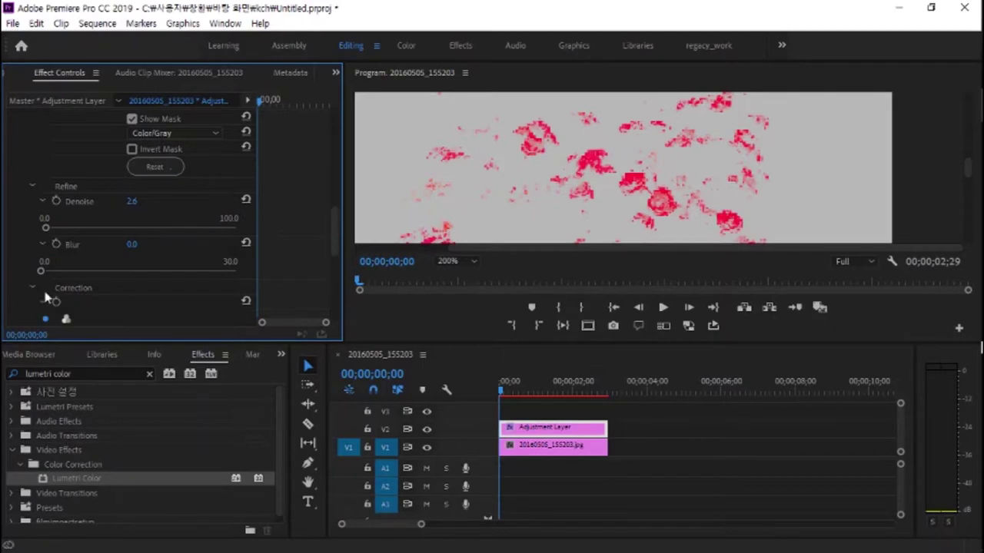
mouse_move(336, 225)
mouse_down()
mouse_move(337, 262)
mouse_move(340, 250)
mouse_up()
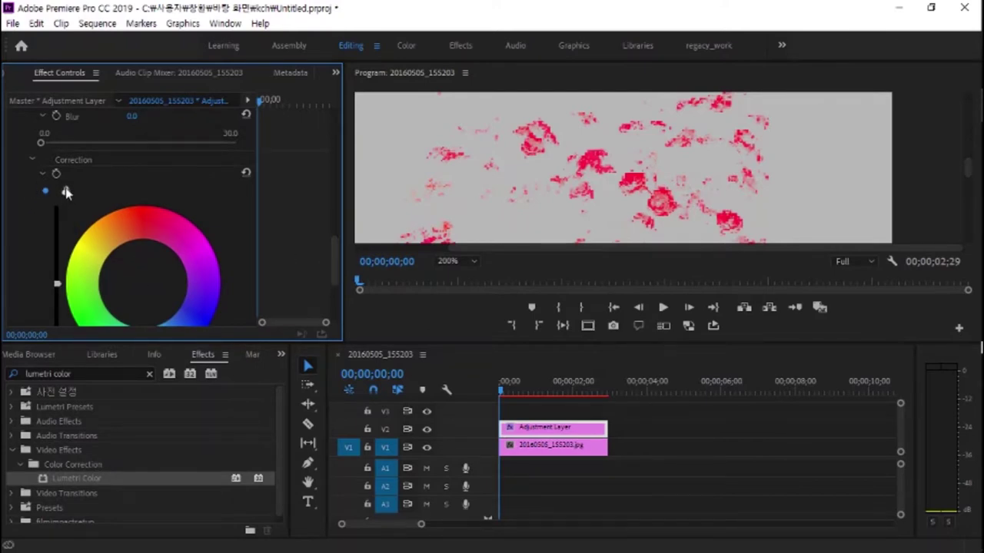
drag(336, 248, 339, 259)
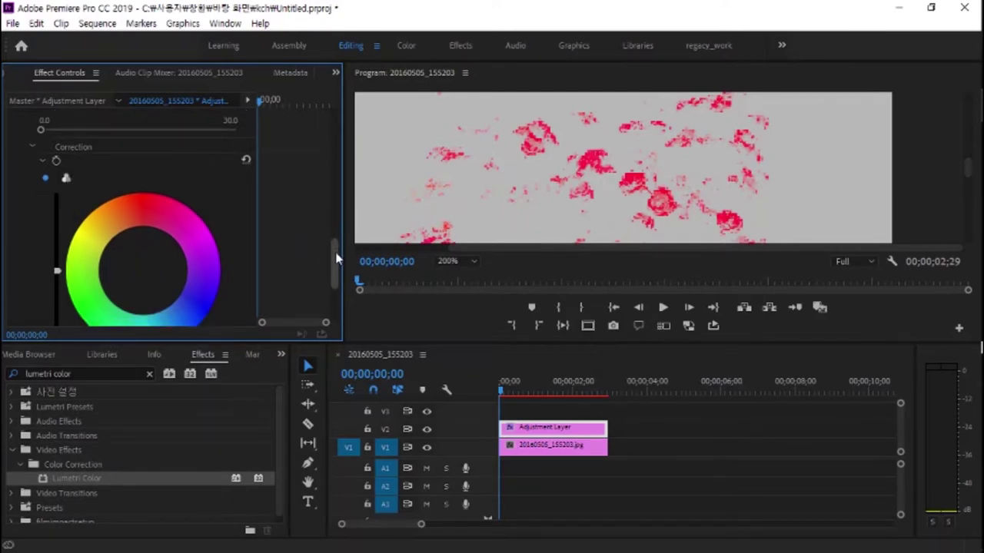
click(66, 145)
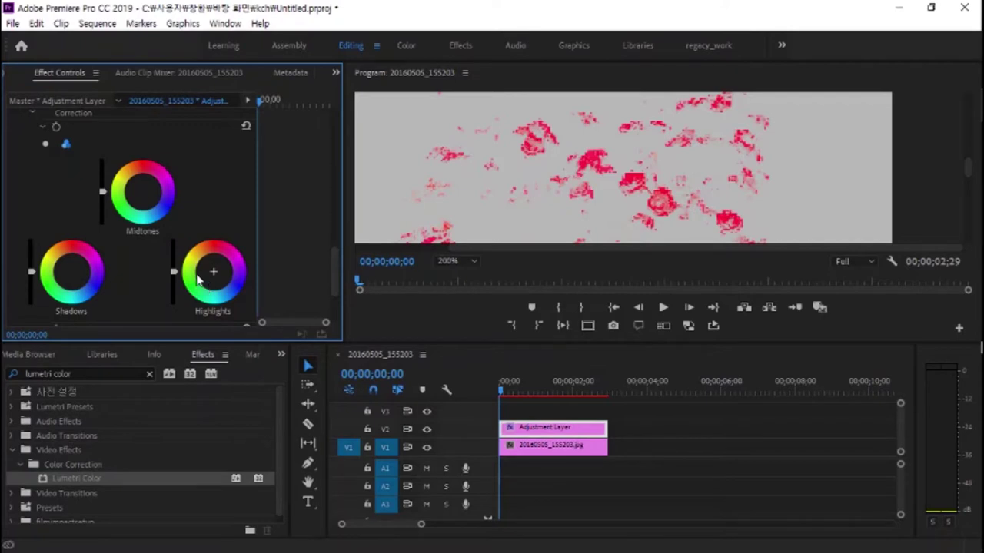
click(45, 145)
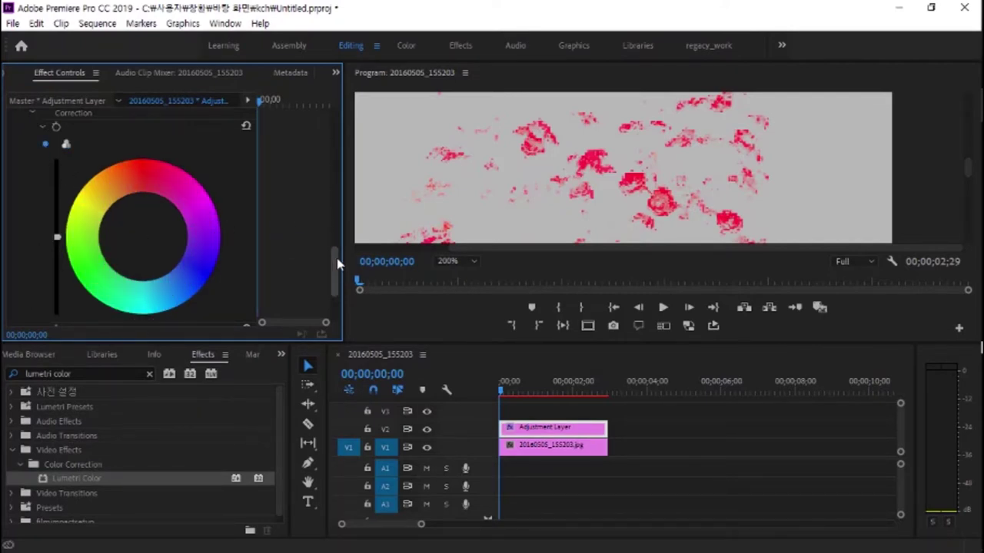
mouse_move(338, 263)
mouse_down()
mouse_move(336, 274)
mouse_move(332, 146)
mouse_up()
Activate the HSL Secondary key, pick a correction colour on the wheel and brighten it.
scroll(131, 219, down, 1)
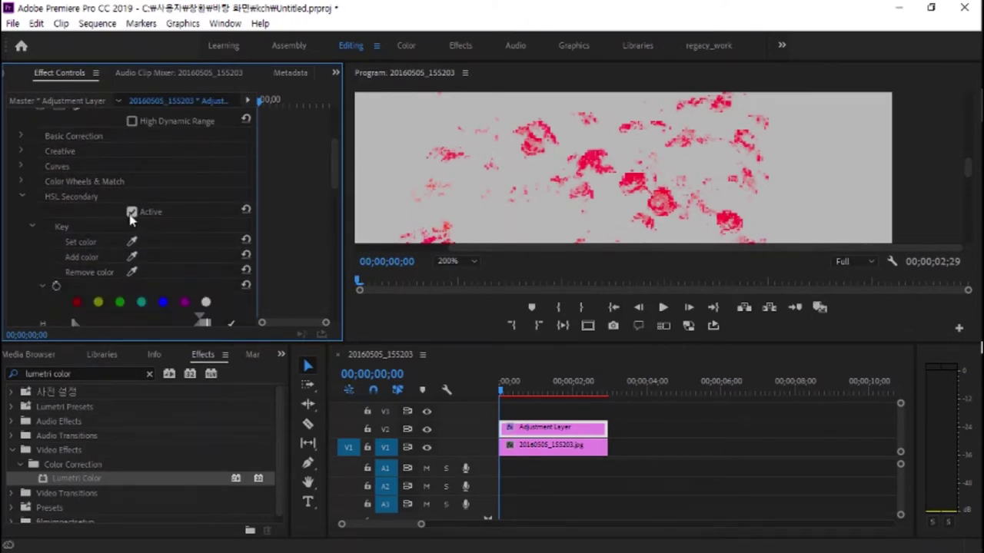
click(131, 214)
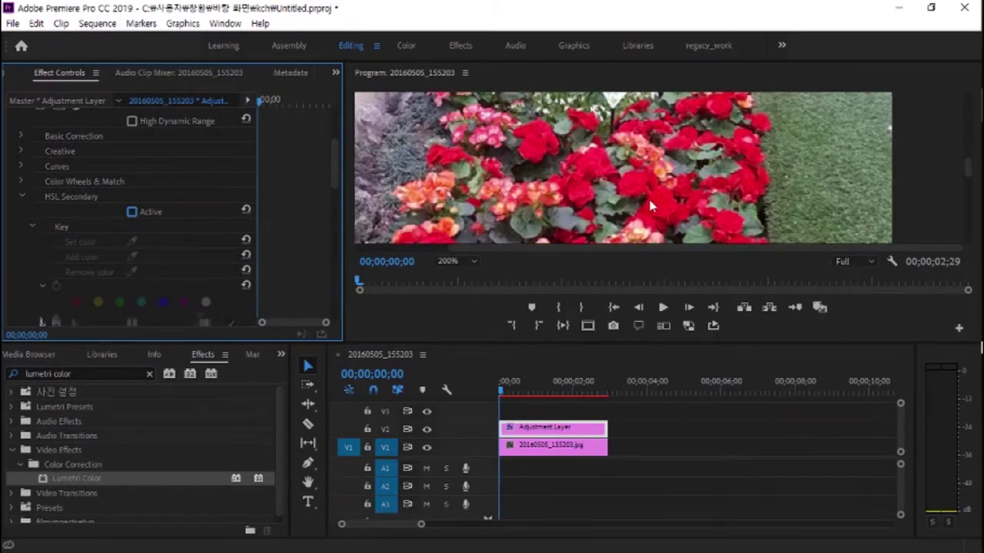
click(132, 213)
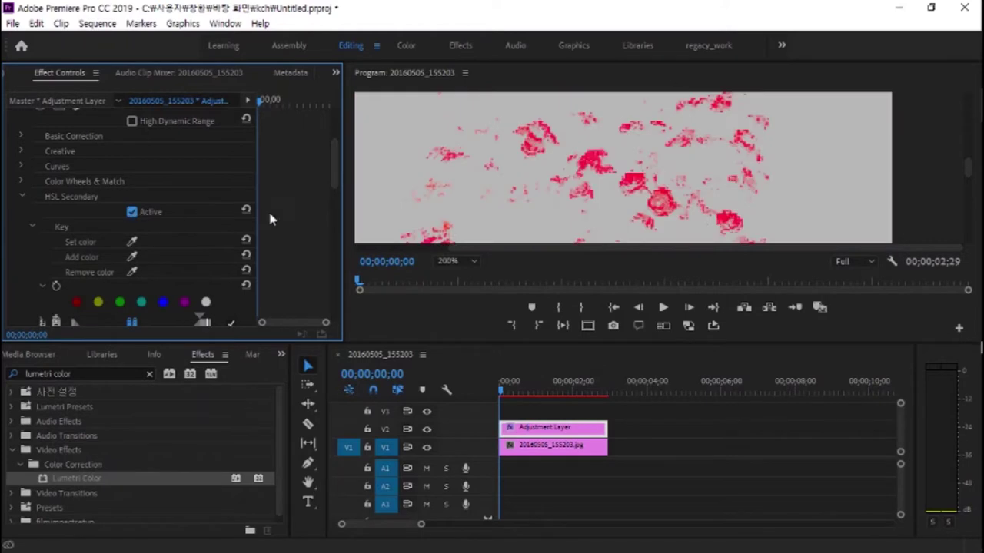
drag(333, 170, 323, 276)
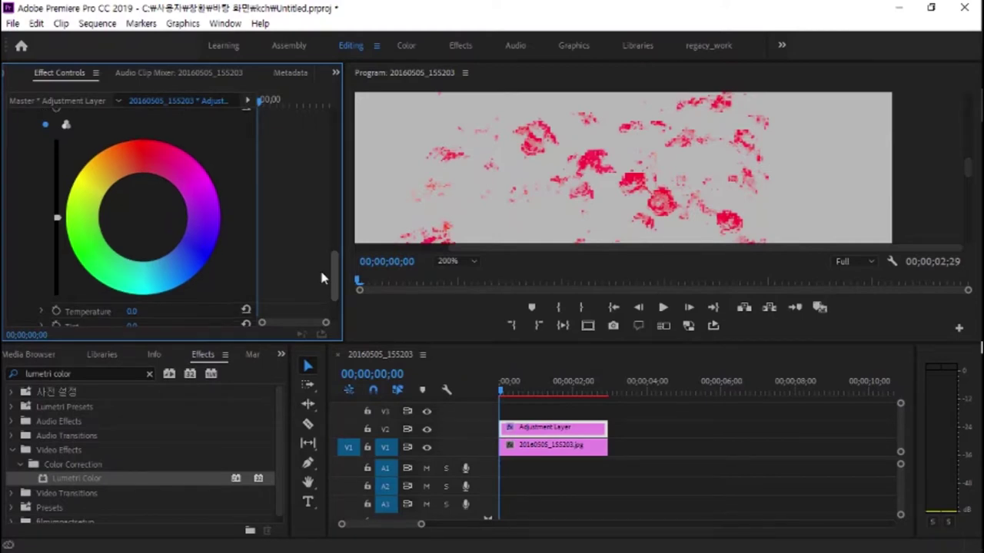
click(87, 176)
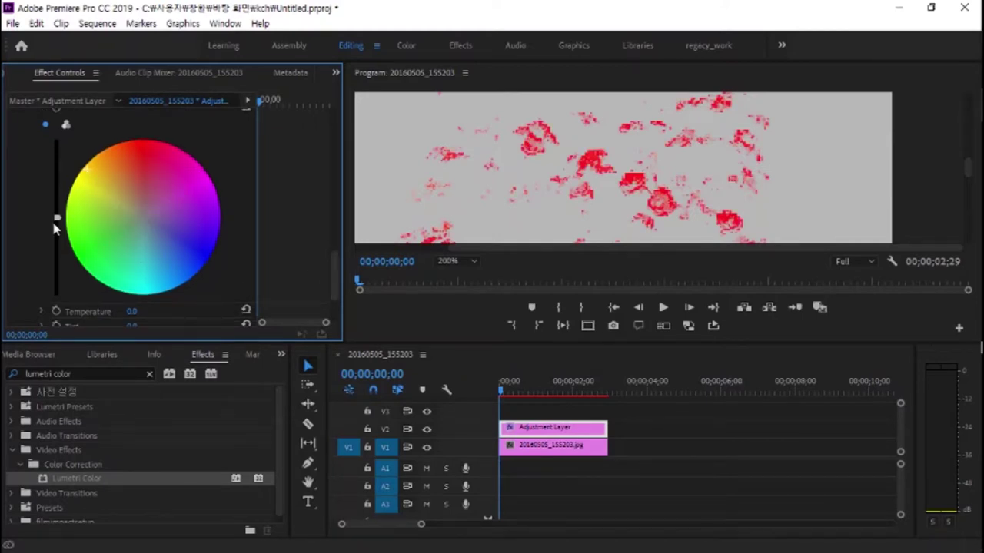
drag(60, 221, 57, 165)
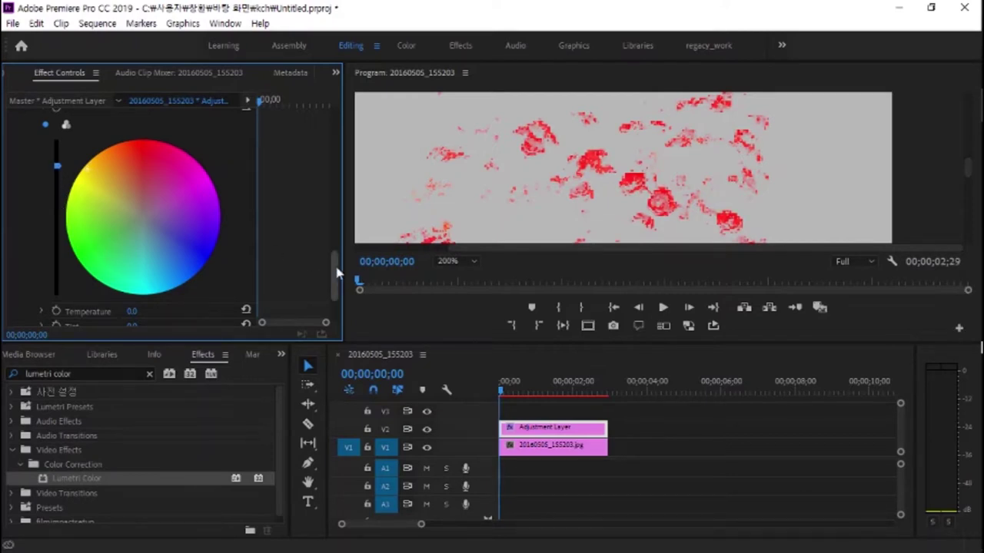
Brighten the correction further and shift the keyed flowers toward magenta on the wheel.
mouse_move(336, 273)
mouse_down()
mouse_move(336, 248)
mouse_move(338, 286)
mouse_up()
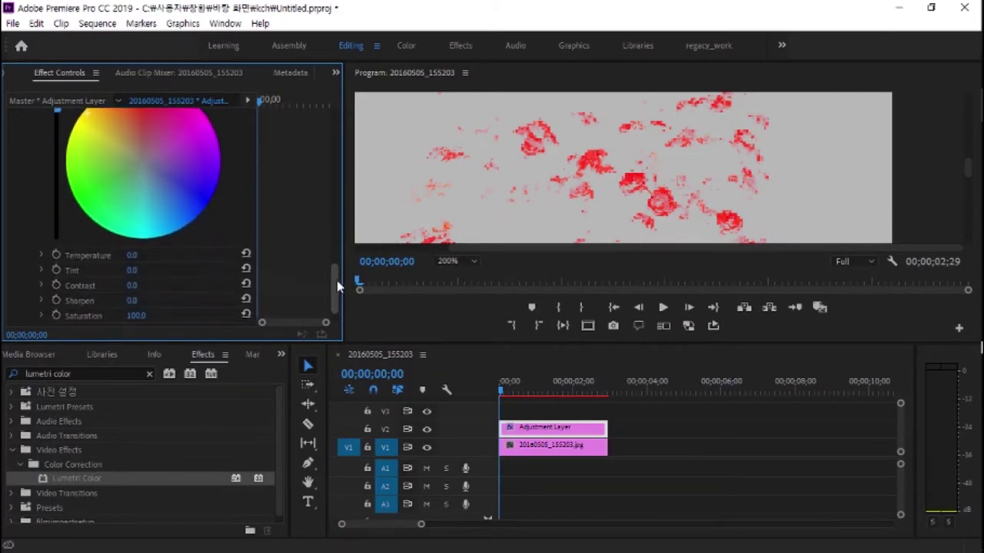
drag(339, 286, 336, 259)
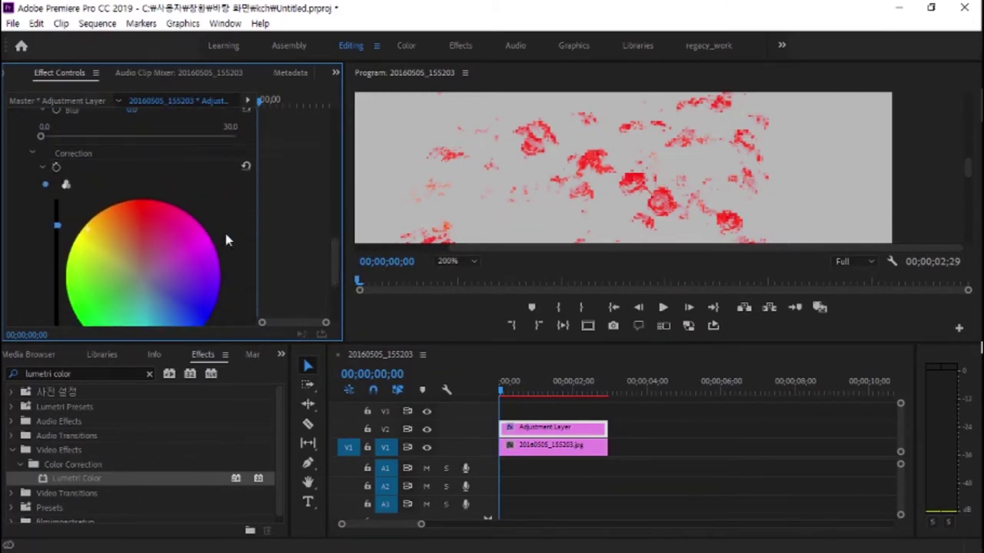
drag(56, 226, 56, 210)
drag(334, 244, 334, 257)
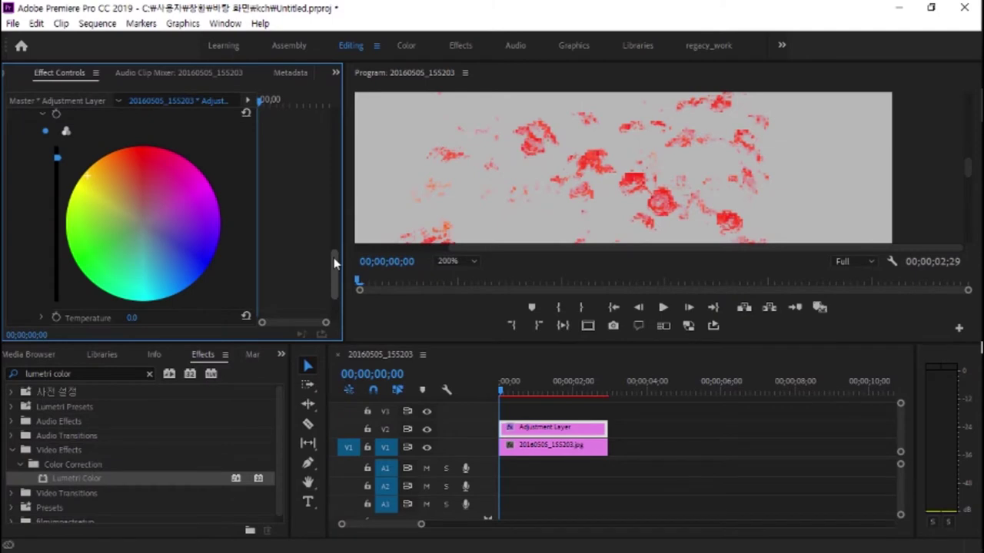
click(190, 277)
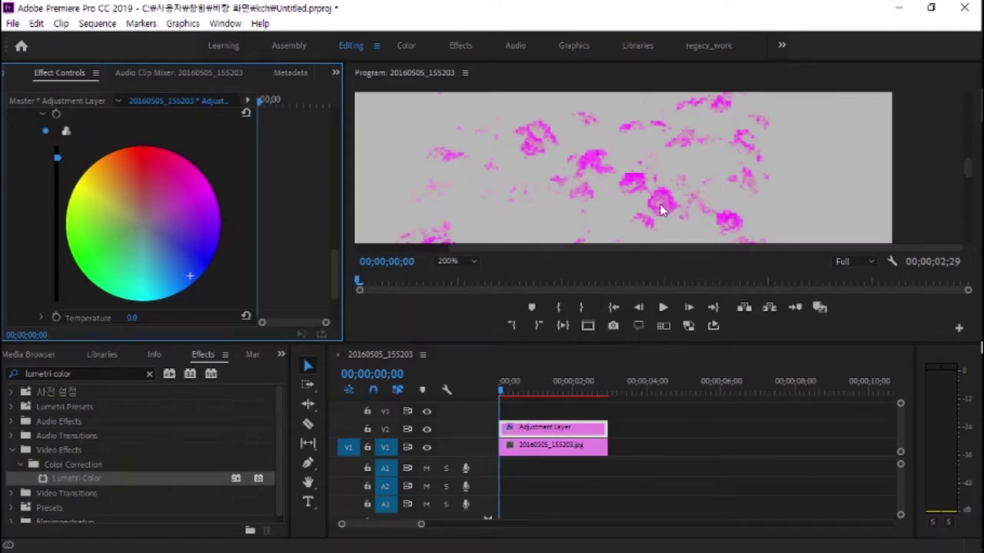
drag(336, 275, 339, 171)
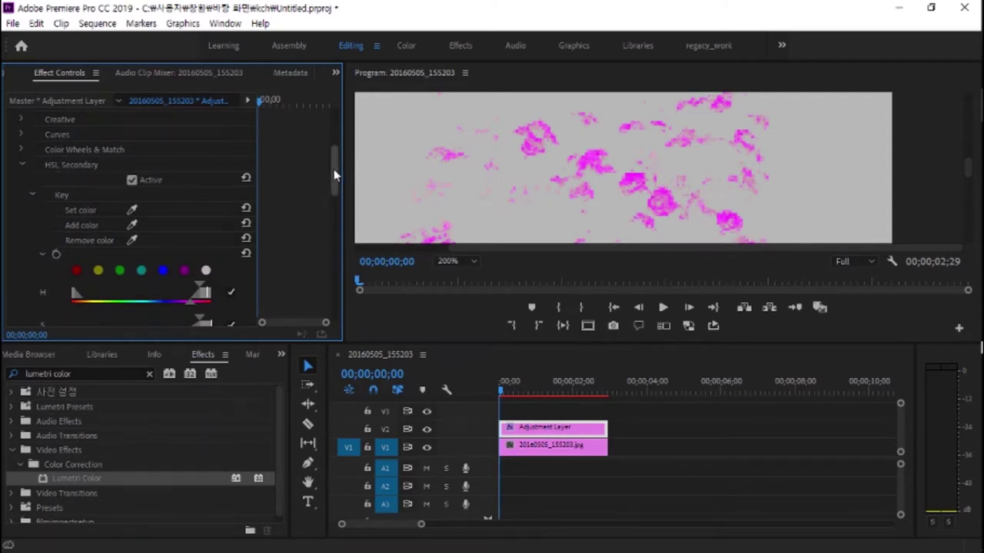
drag(327, 184, 328, 141)
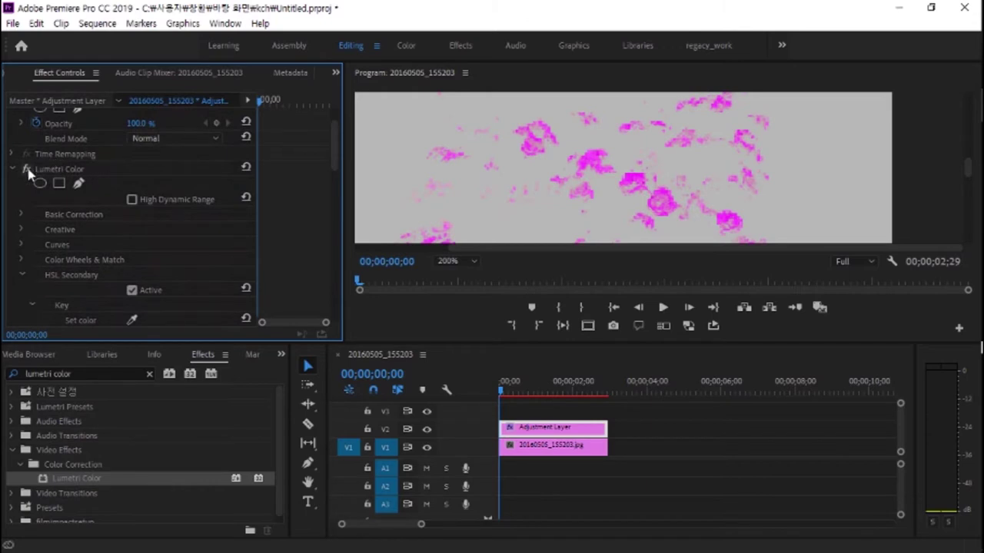
Compare with Lumetri Color toggled off, then retint the keyed flowers from magenta to pinkish red.
click(26, 169)
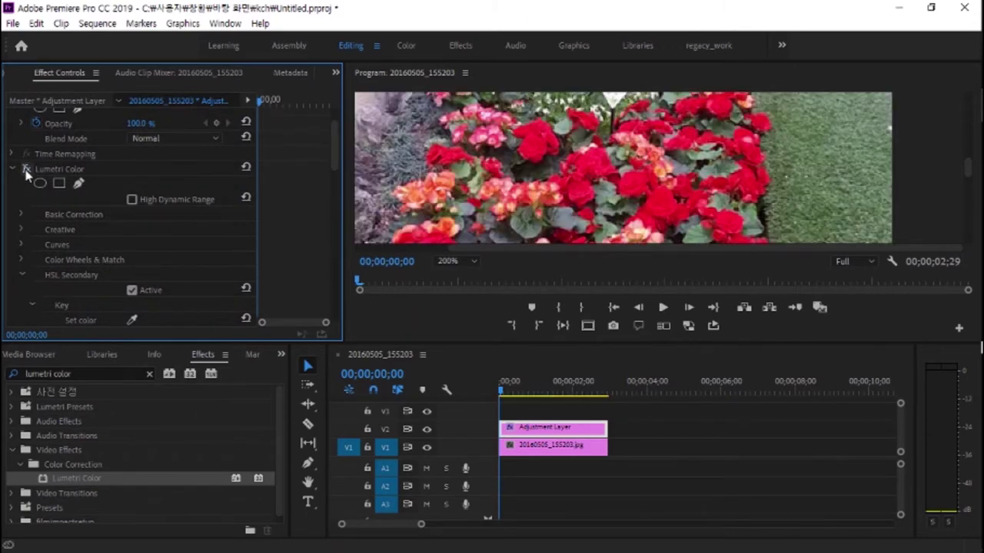
click(27, 169)
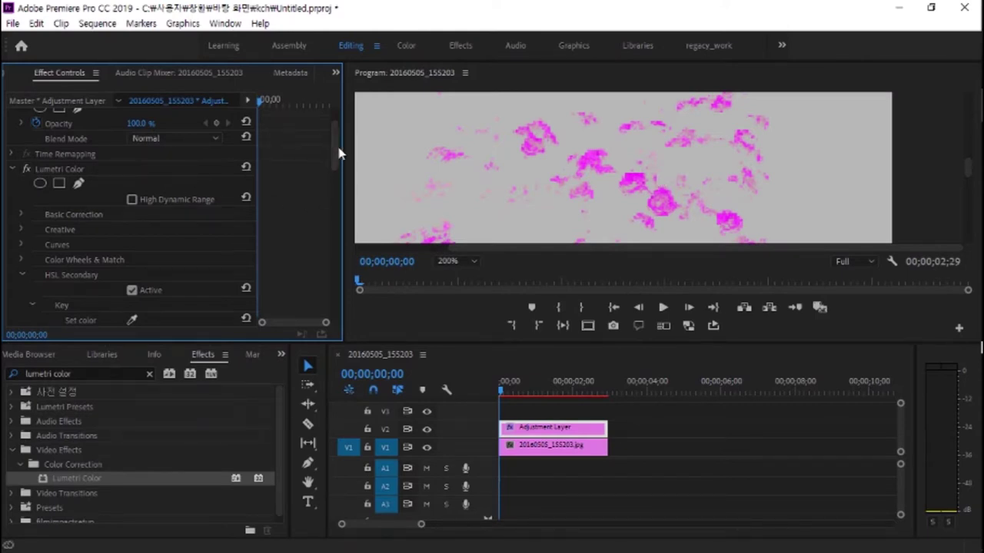
mouse_move(335, 153)
mouse_down()
mouse_move(353, 285)
mouse_move(347, 273)
mouse_up()
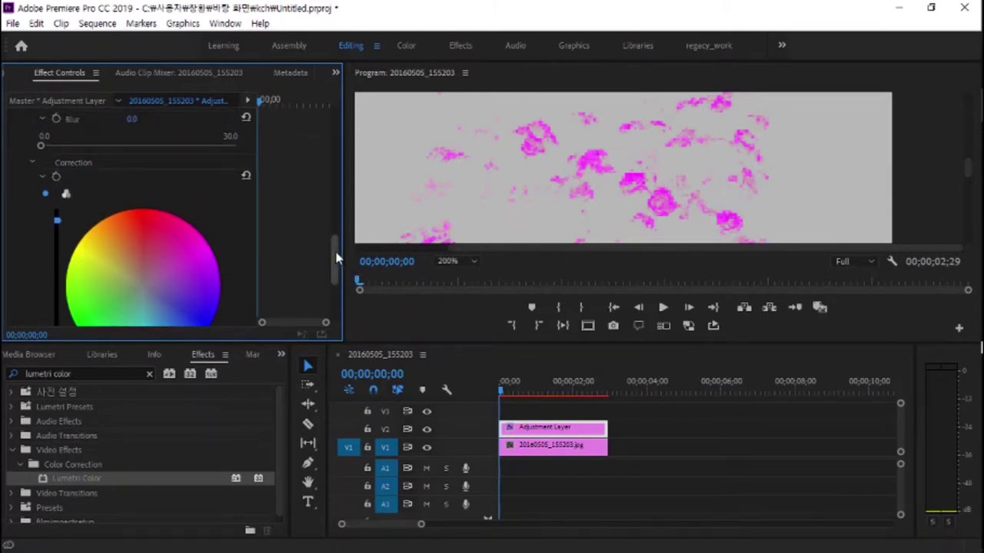
drag(336, 258, 335, 276)
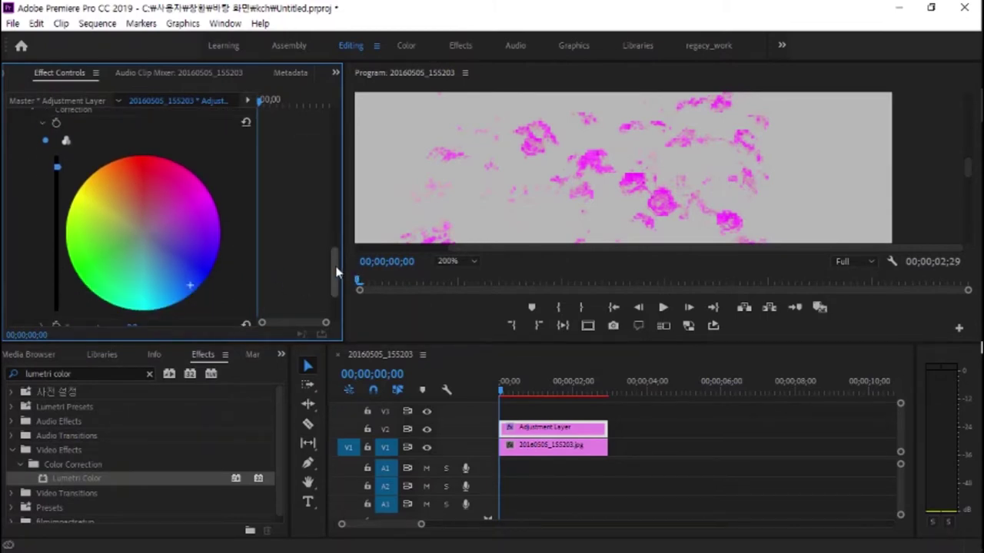
click(122, 280)
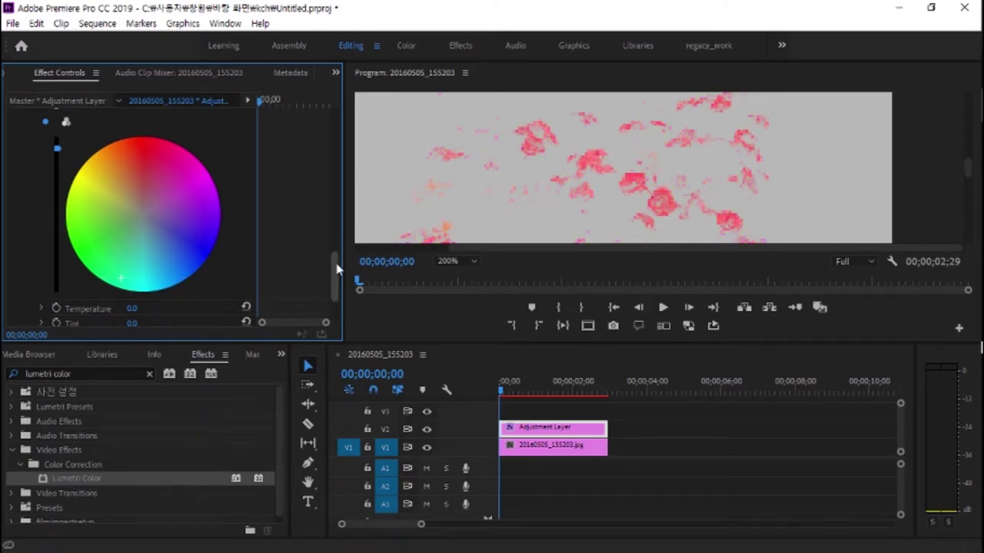
drag(336, 262, 336, 292)
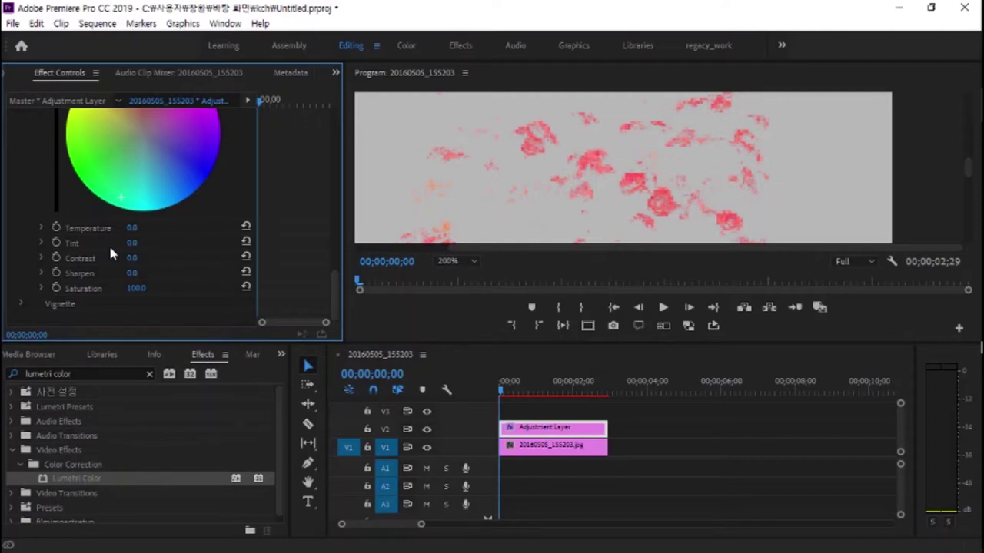
click(41, 228)
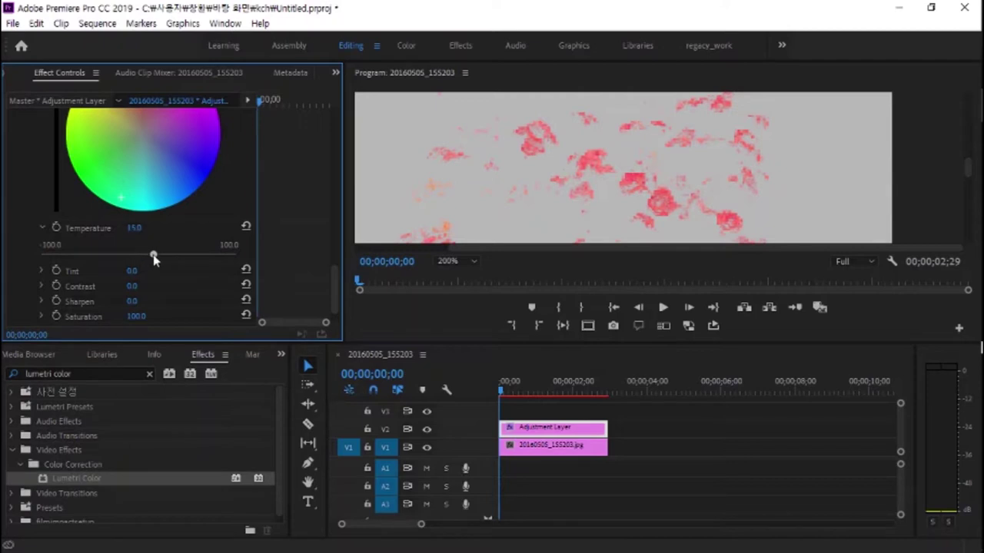
mouse_move(154, 258)
mouse_down()
mouse_move(174, 259)
mouse_move(58, 258)
mouse_up()
click(244, 229)
click(42, 229)
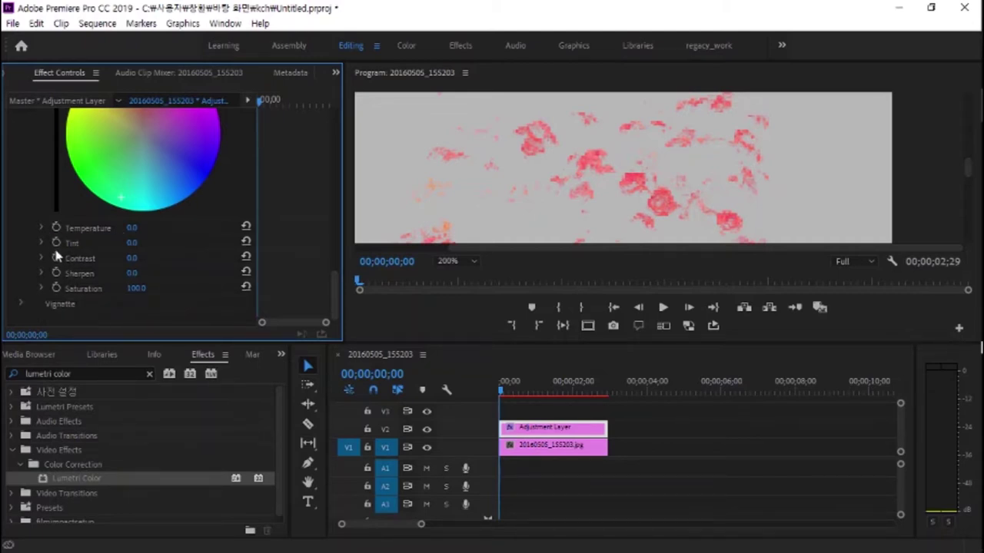
click(43, 244)
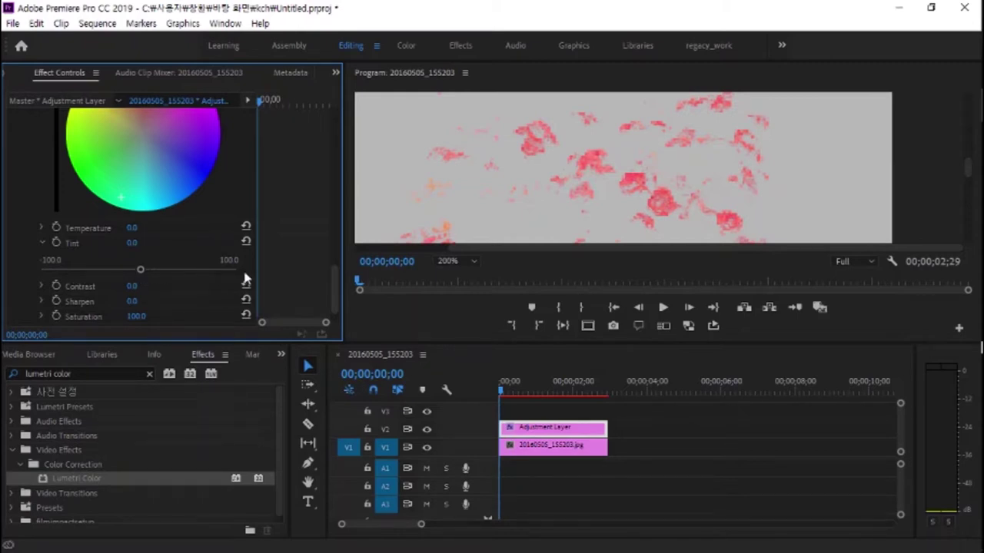
drag(141, 270, 202, 274)
drag(204, 273, 70, 273)
click(246, 241)
click(41, 228)
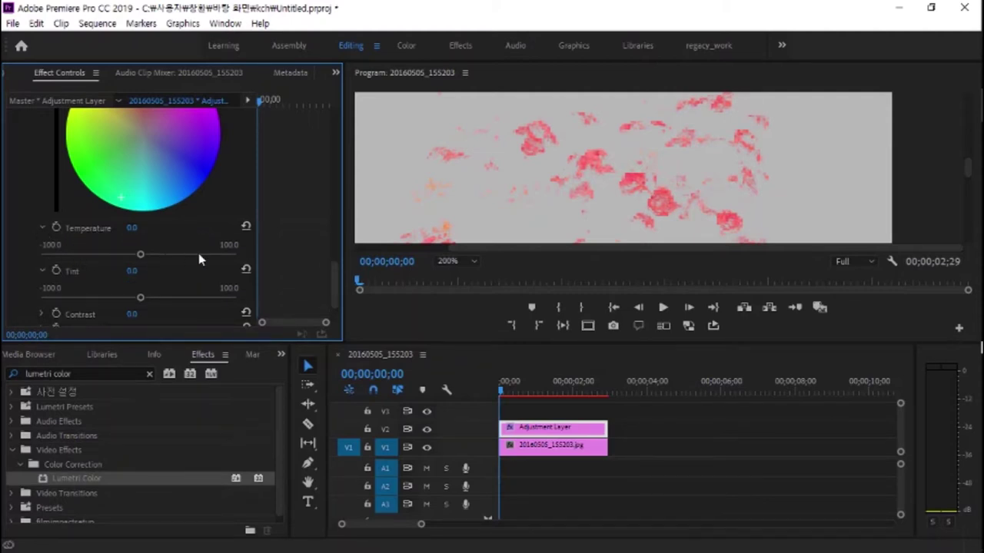
click(41, 228)
click(44, 242)
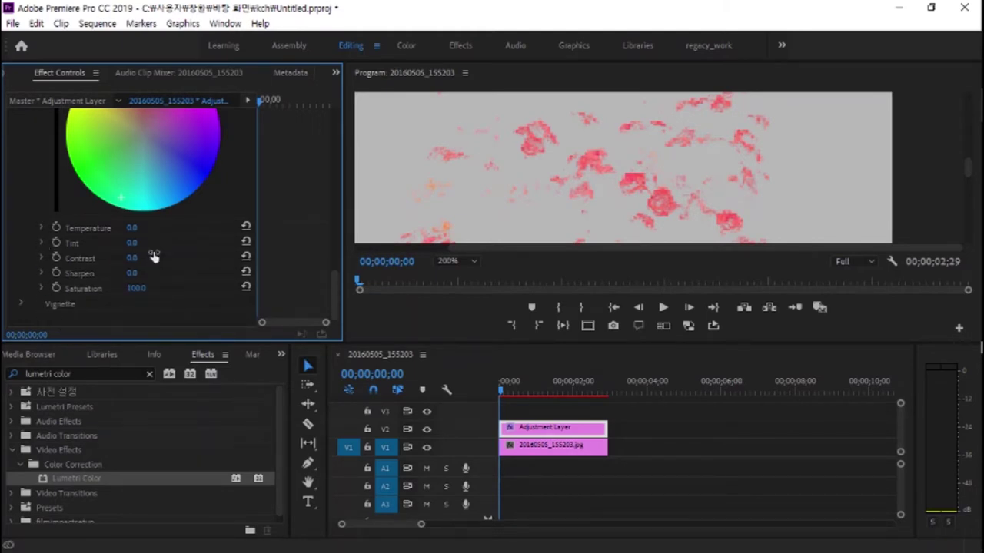
click(41, 258)
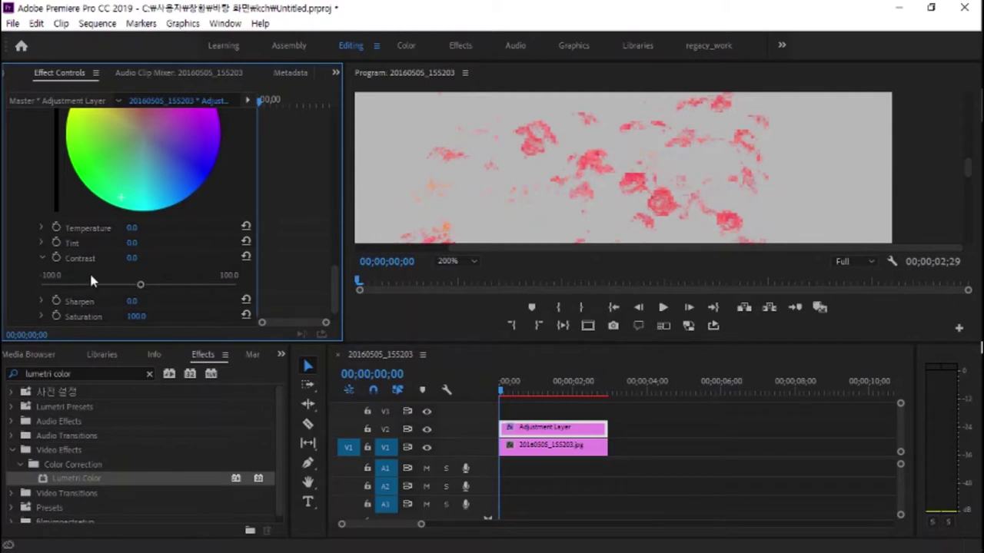
click(43, 258)
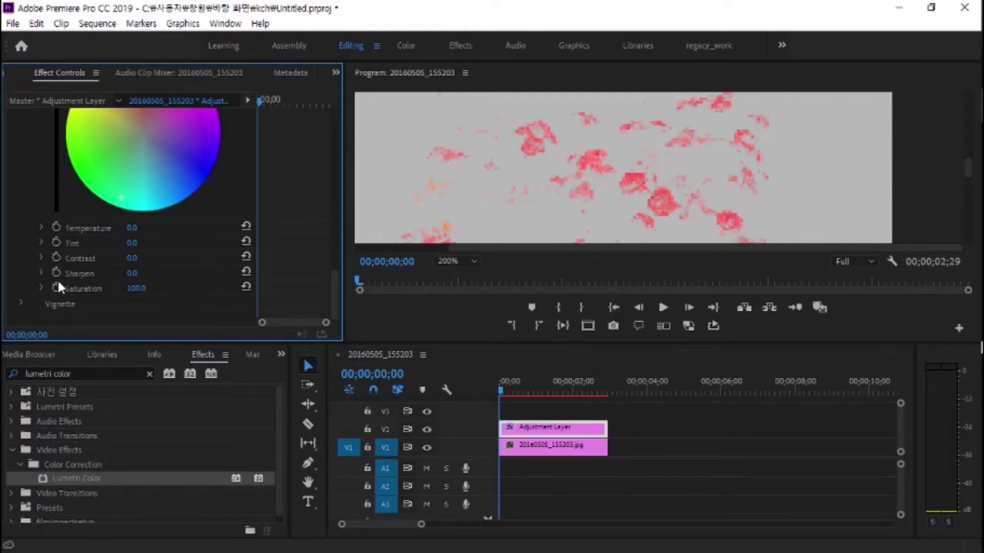
click(42, 273)
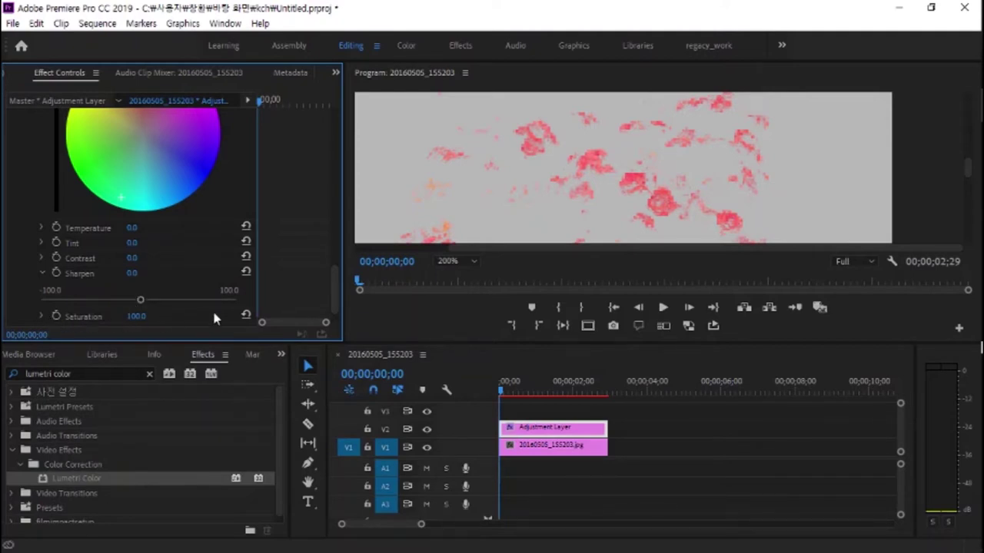
scroll(336, 279, down, 1)
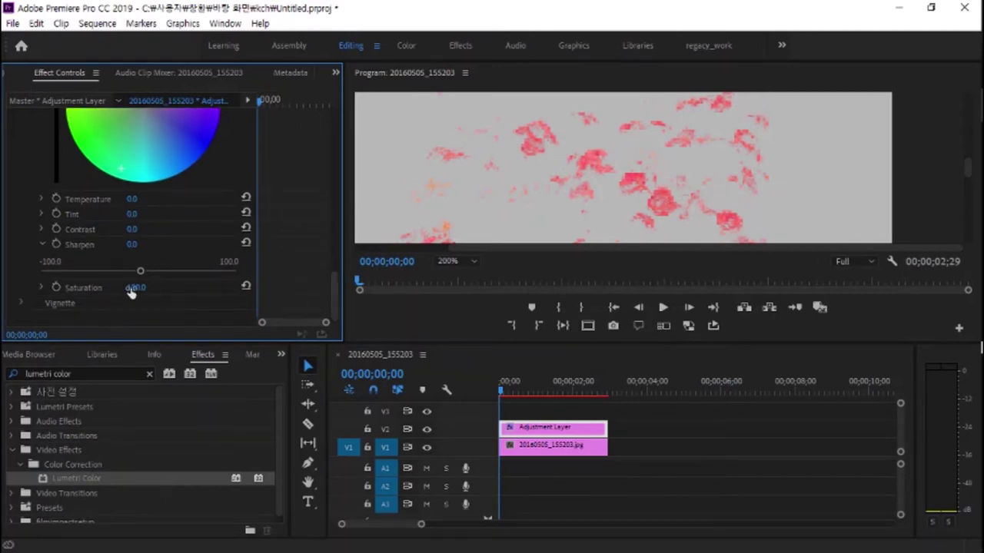
click(43, 244)
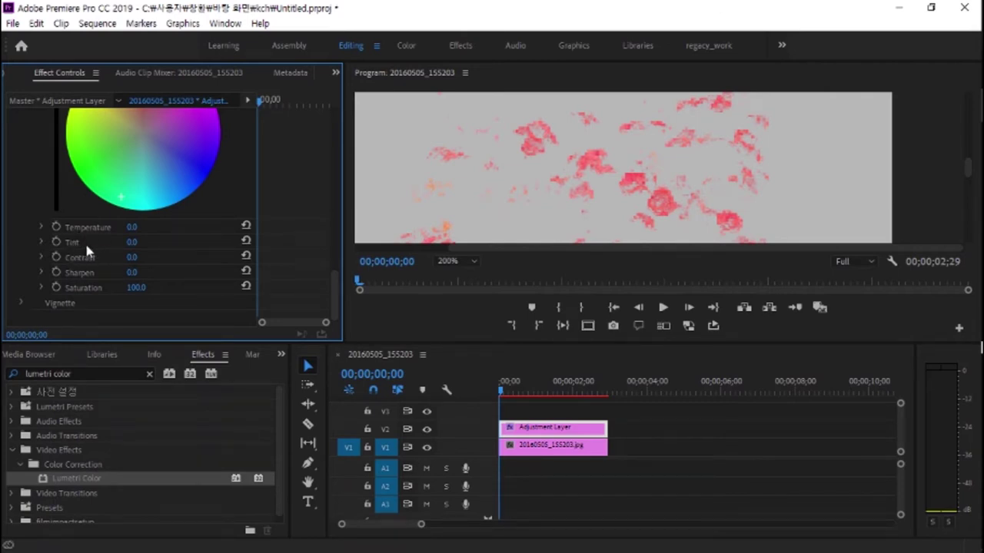
drag(335, 291, 334, 204)
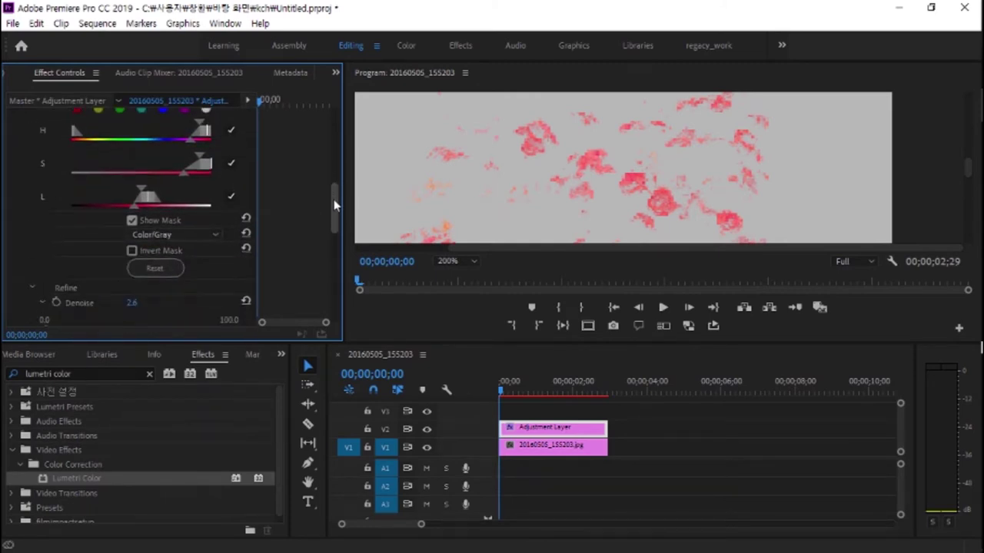
Turn off Show Mask, then toggle Lumetri Color off and on to compare before and after.
click(132, 220)
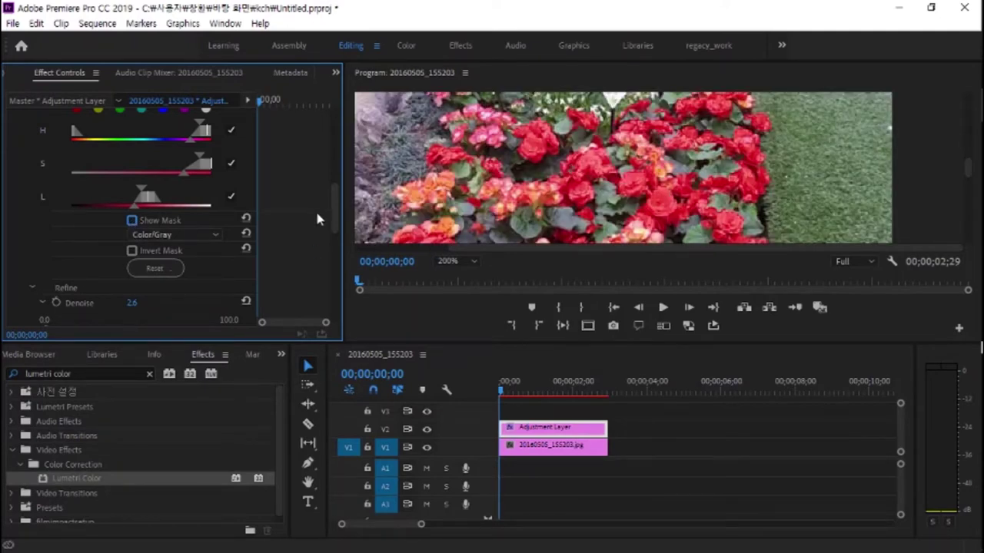
drag(331, 209, 328, 148)
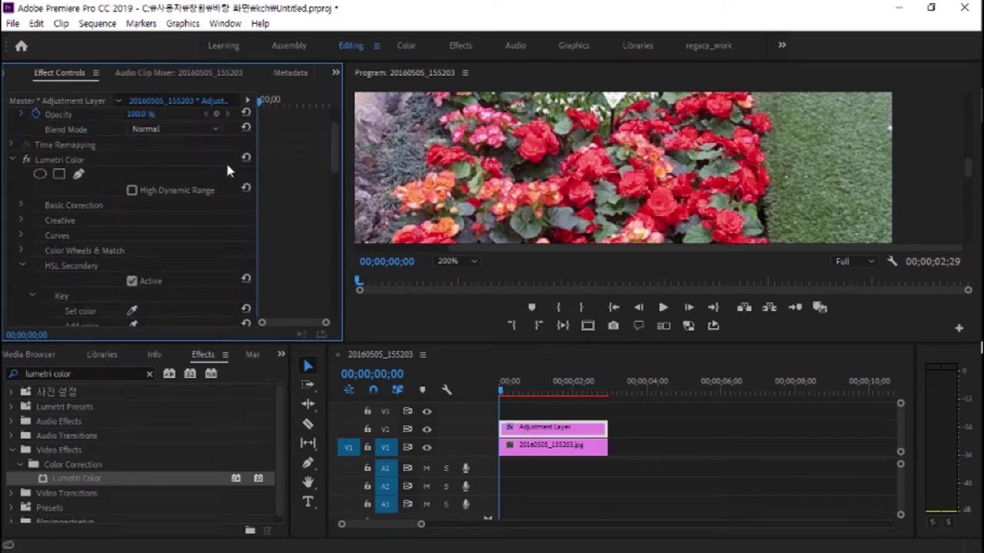
click(25, 160)
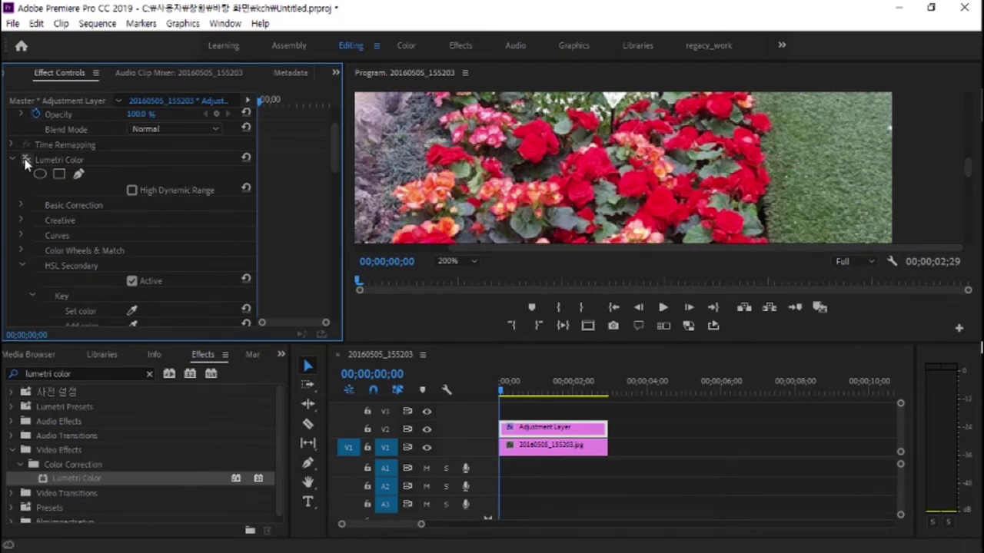
click(26, 161)
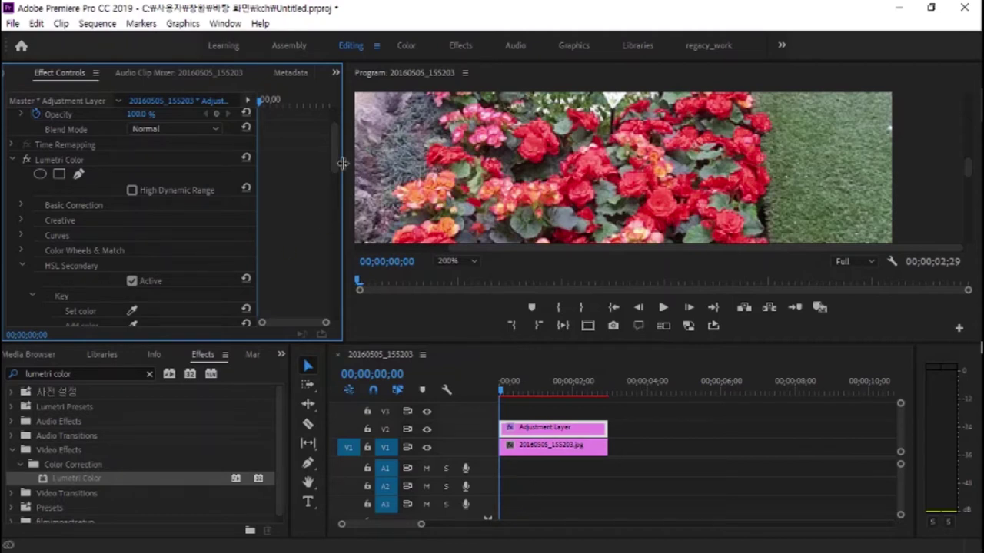
Set the adjustment layer's Lumetri Refine Blur to about 10.8 and Denoise to about 38.5.
drag(330, 152, 343, 187)
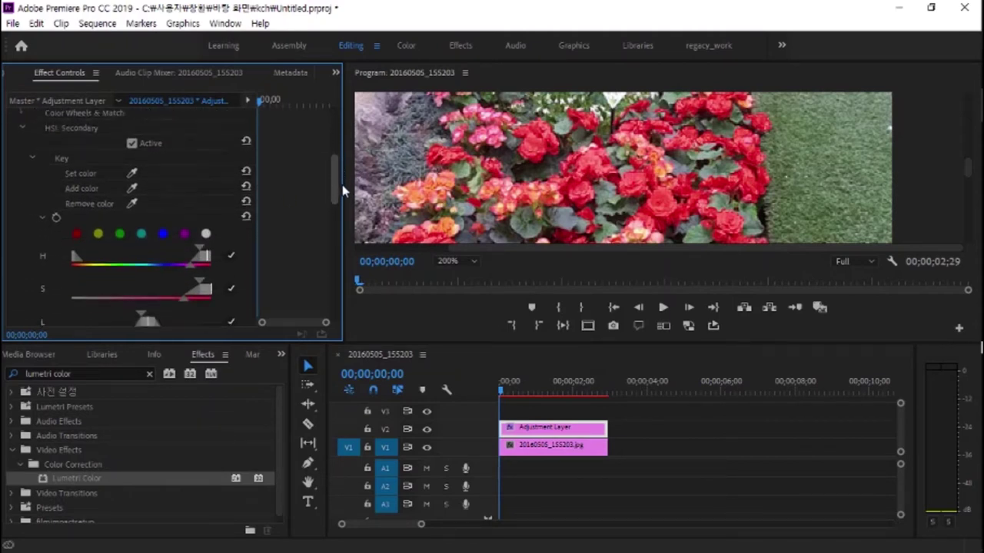
drag(344, 187, 344, 200)
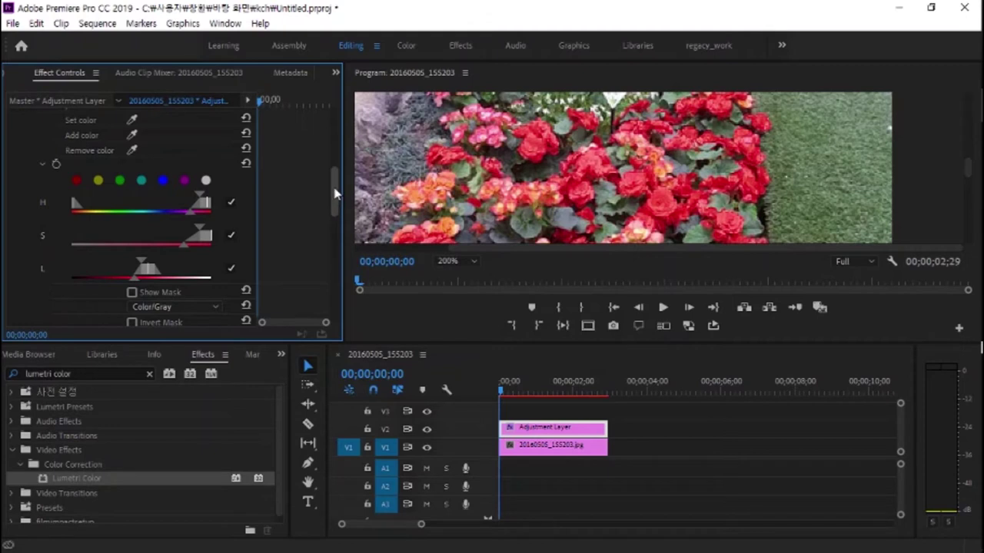
scroll(340, 215, down, 5)
scroll(341, 239, down, 1)
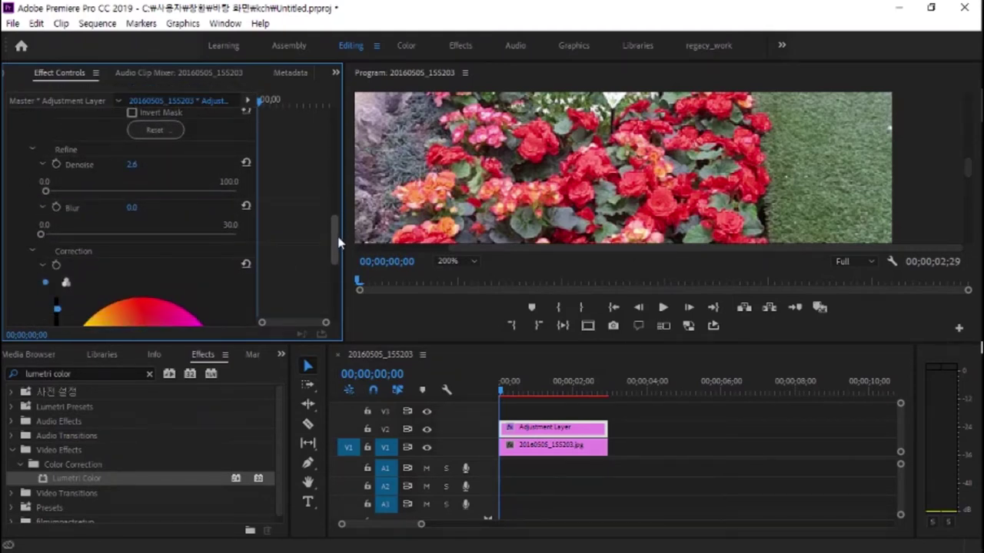
mouse_move(43, 234)
mouse_down()
mouse_move(182, 238)
mouse_move(118, 233)
mouse_up()
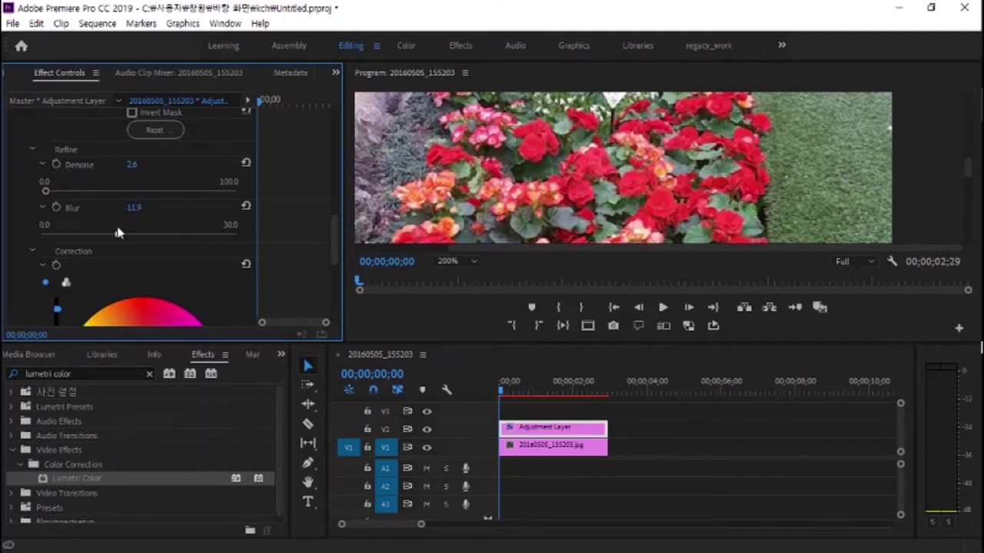
drag(160, 229, 109, 230)
mouse_move(46, 191)
mouse_down()
mouse_move(209, 201)
mouse_move(141, 197)
mouse_move(182, 196)
mouse_move(173, 194)
mouse_up()
drag(174, 191, 116, 191)
Import 'Last Day of School Vlog!!.mp4' from the Desktop into the Project panel.
click(281, 355)
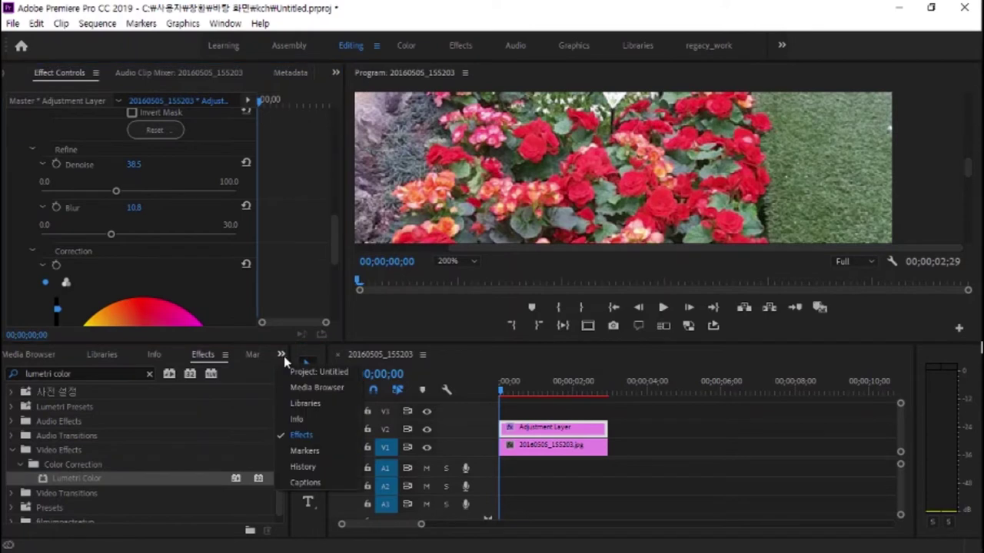
click(294, 370)
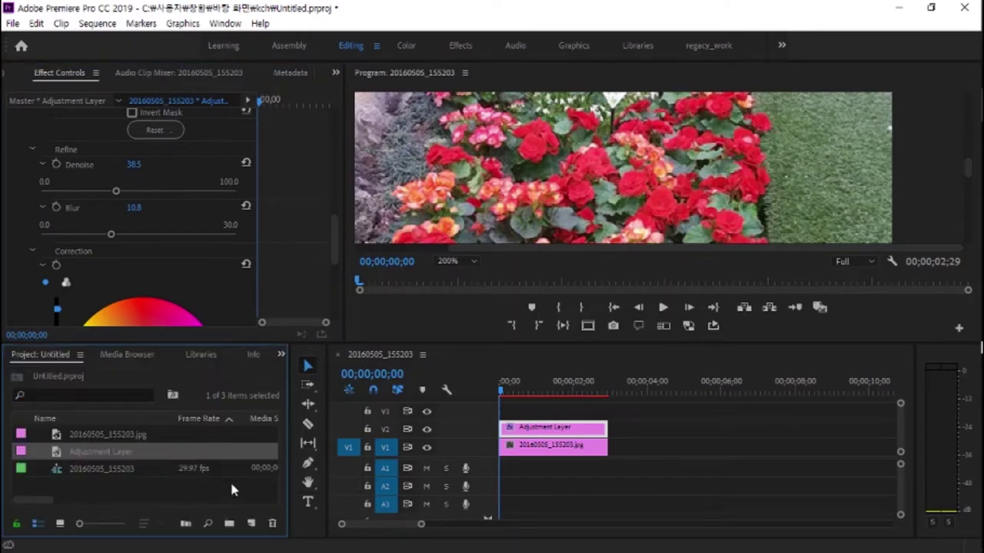
double_click(184, 494)
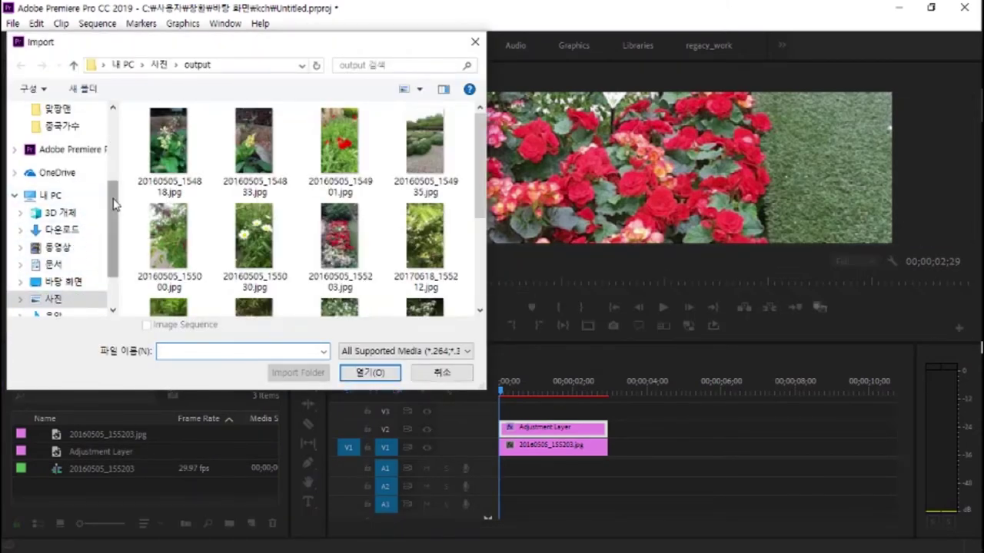
click(71, 282)
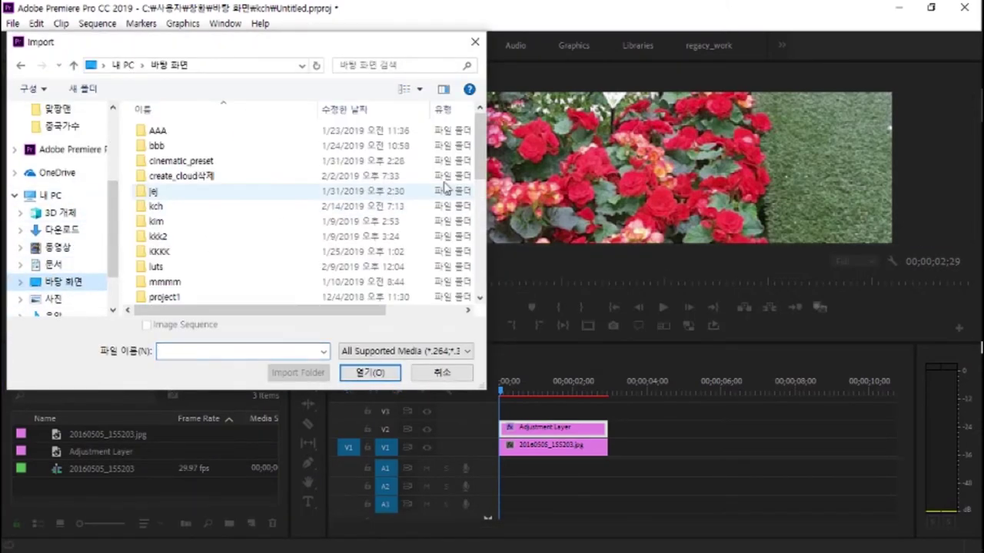
drag(475, 161, 480, 269)
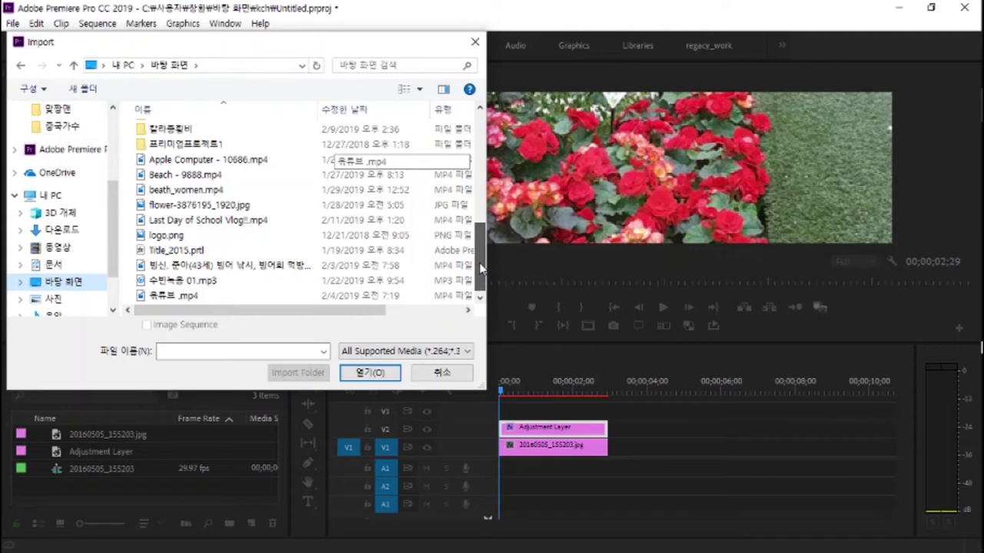
mouse_move(481, 269)
mouse_down()
mouse_move(469, 198)
mouse_move(481, 137)
mouse_move(471, 244)
mouse_up()
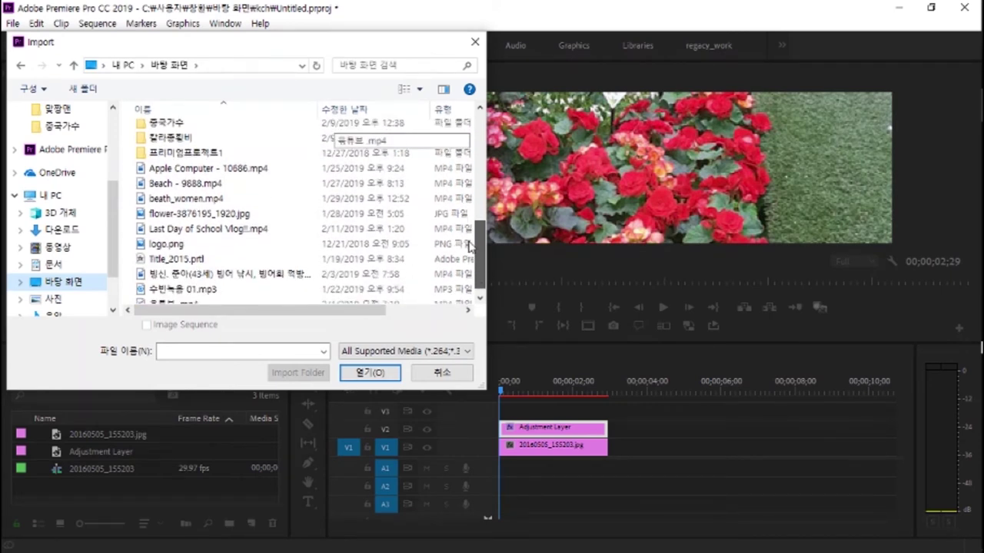
drag(470, 244, 470, 254)
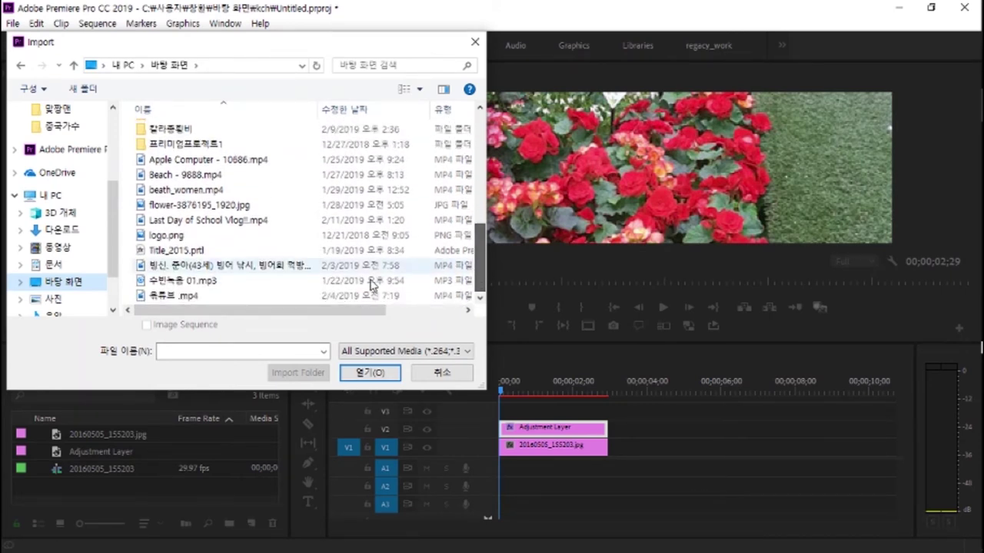
click(176, 269)
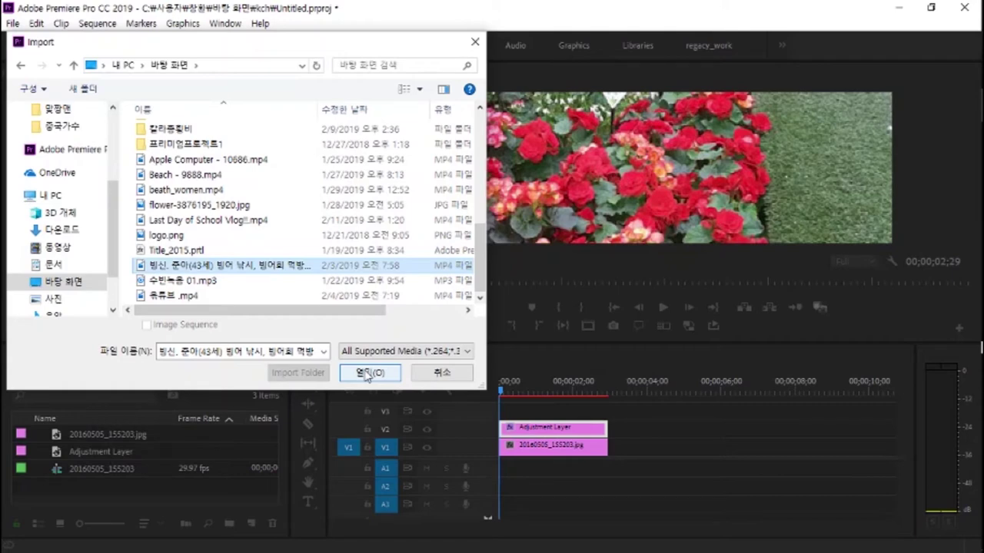
click(211, 222)
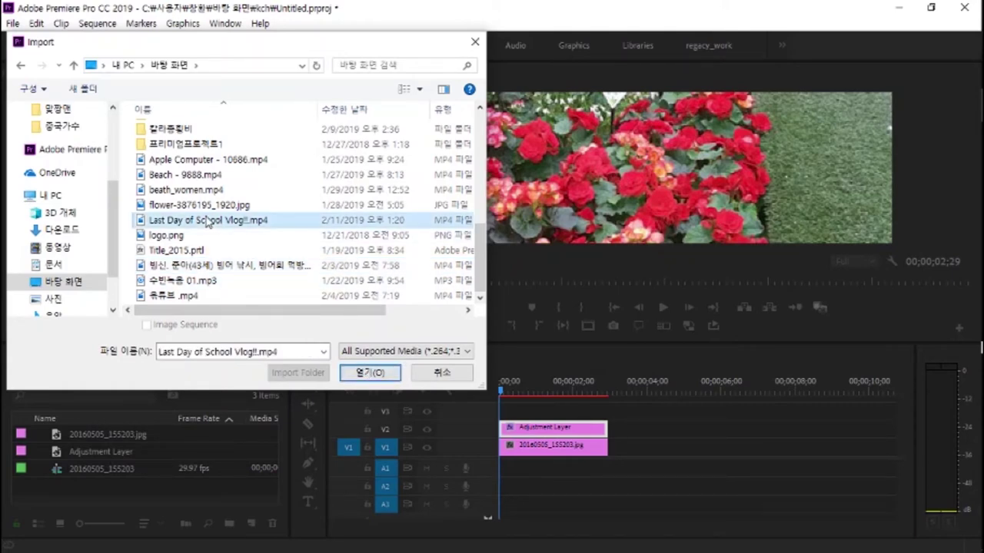
click(362, 369)
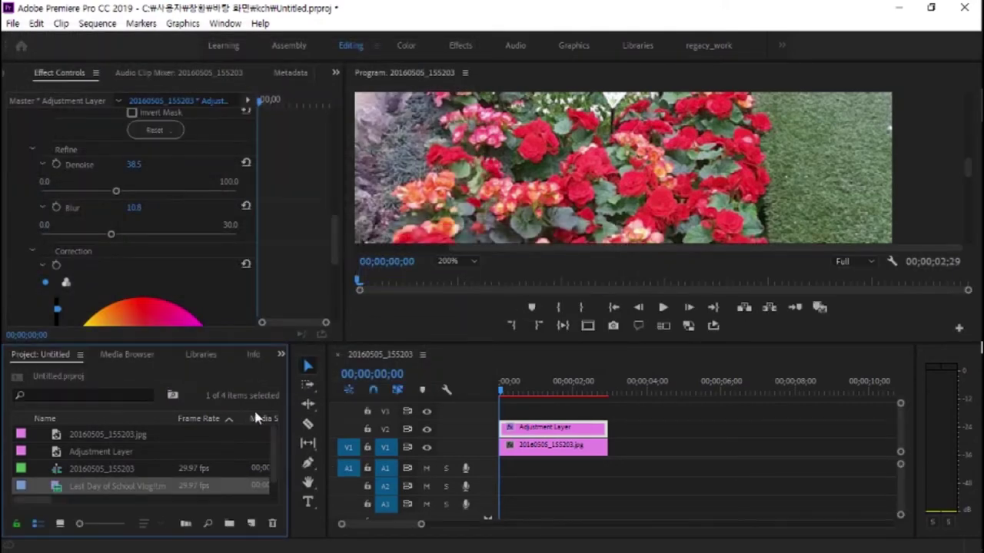
Place the vlog clip on V1 after the photo and set the Program monitor zoom to Fit.
mouse_move(81, 485)
mouse_down()
mouse_move(634, 434)
mouse_move(635, 445)
mouse_up()
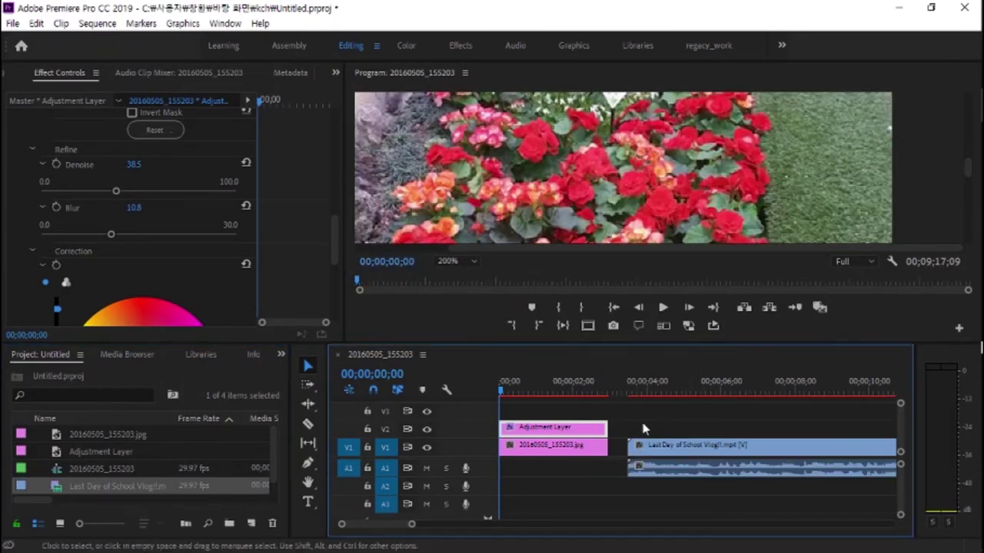
drag(498, 392, 644, 392)
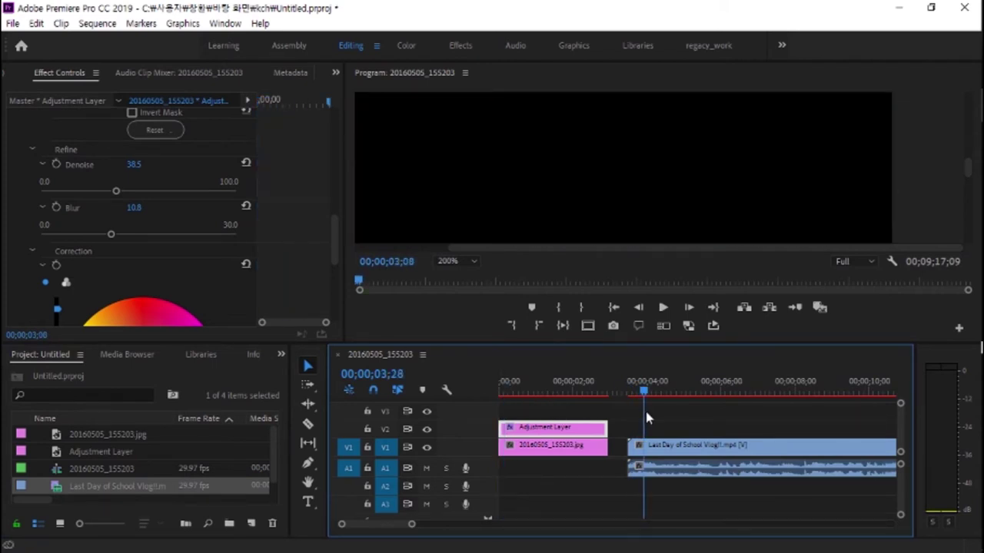
click(682, 443)
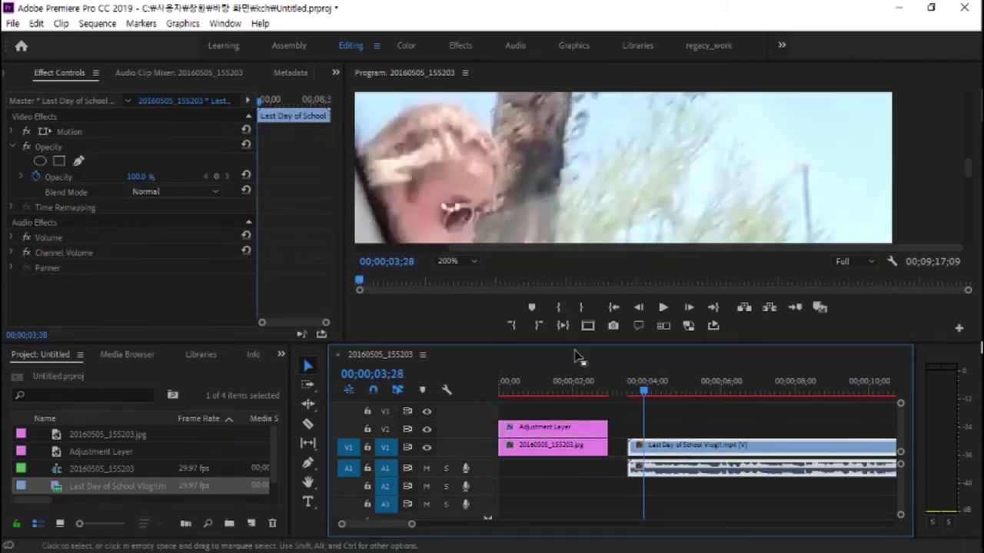
click(468, 266)
click(462, 274)
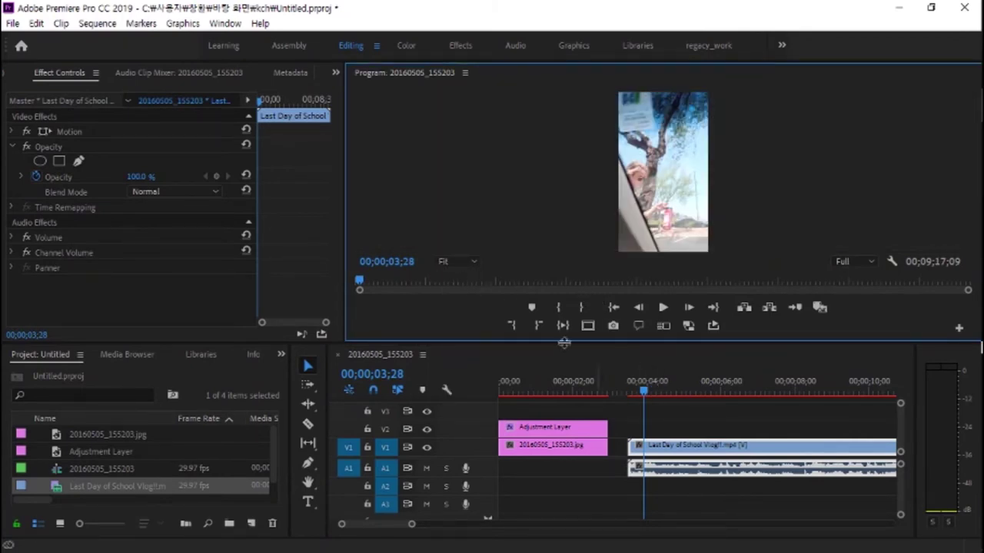
Preview the vlog from about 4 seconds to 6;22, then reselect the vlog clip.
click(646, 392)
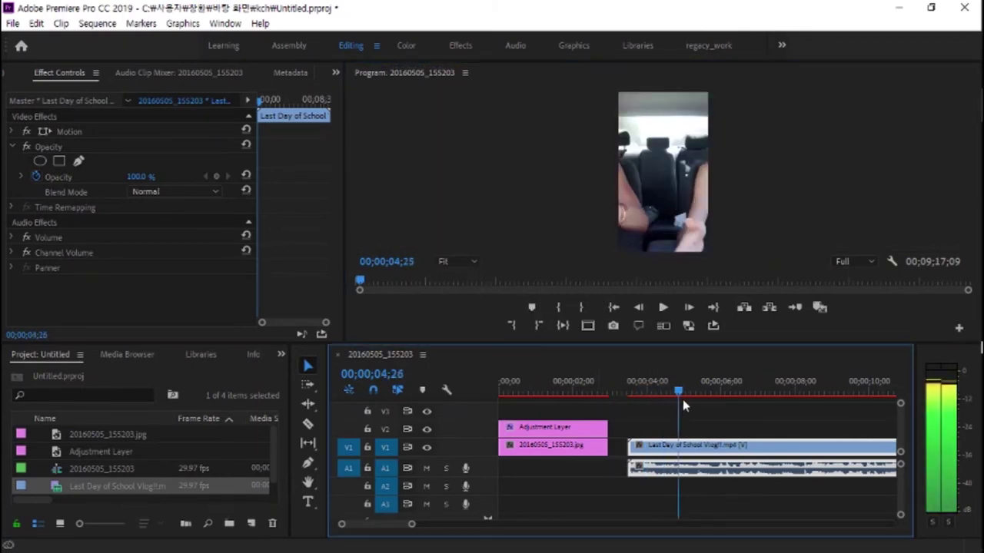
click(738, 399)
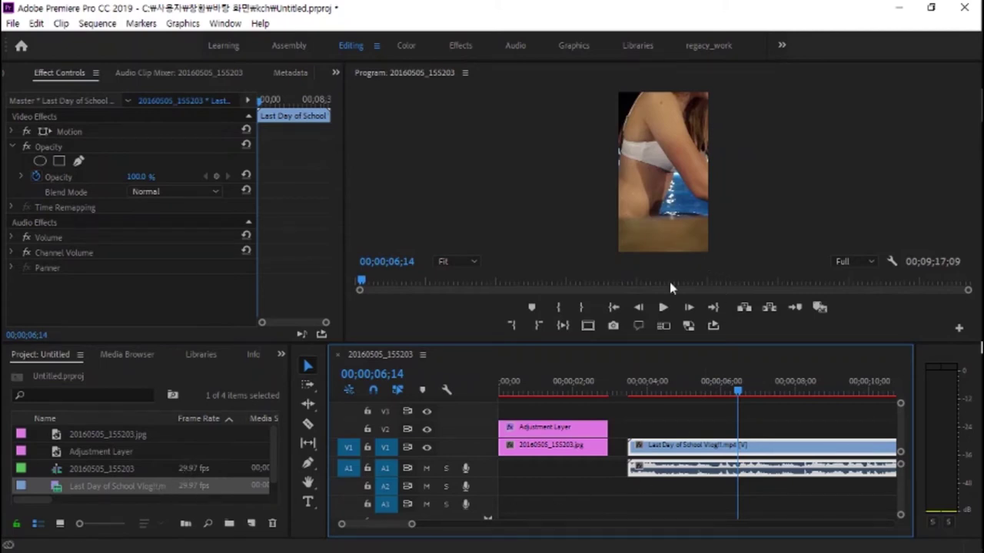
drag(739, 393, 748, 395)
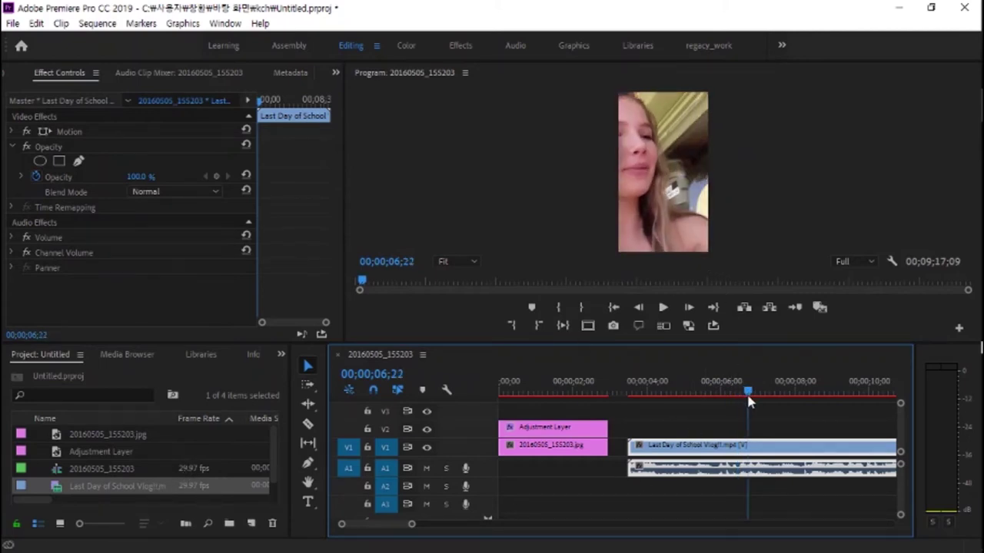
click(556, 431)
click(549, 447)
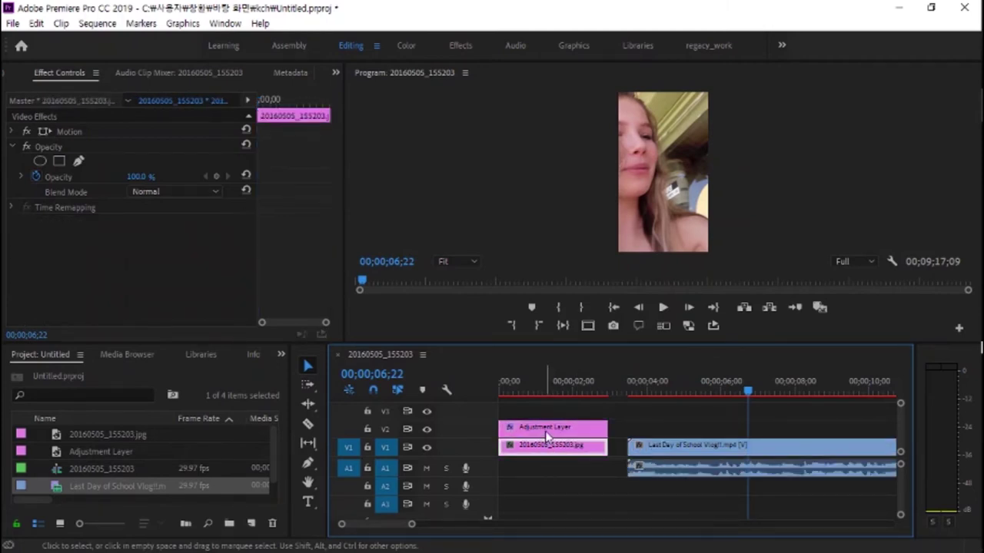
click(85, 469)
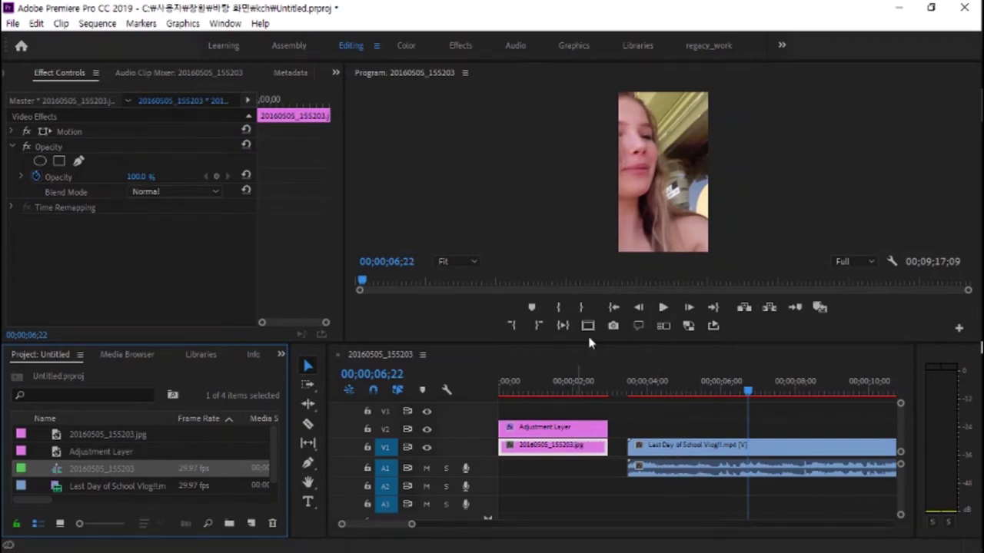
click(689, 453)
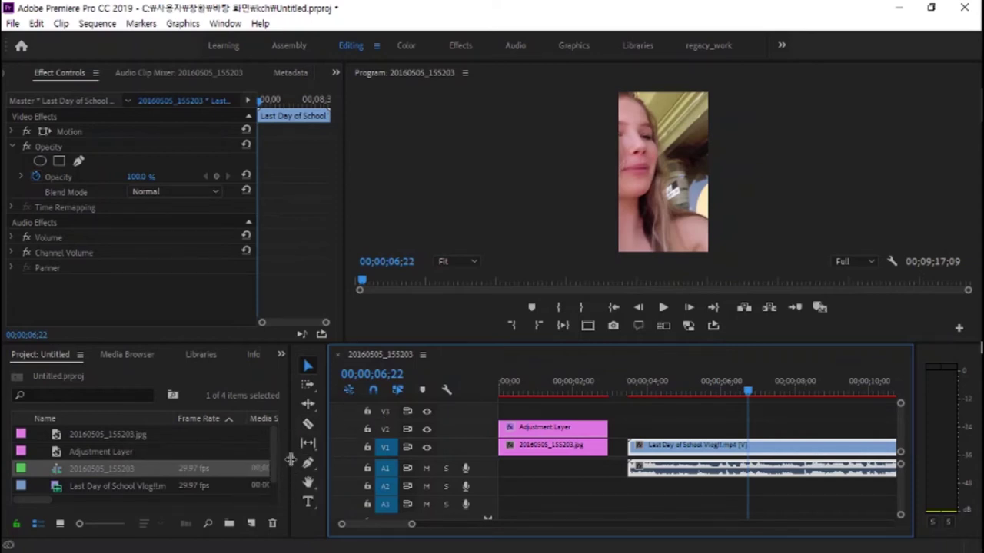
Delete the photo and adjustment layer from the timeline.
drag(294, 469, 334, 468)
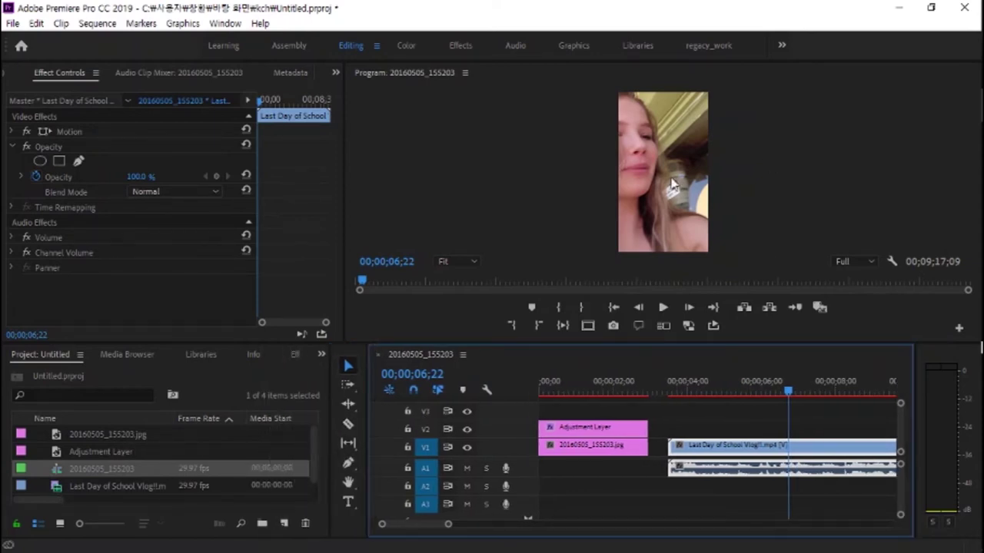
drag(714, 494, 608, 426)
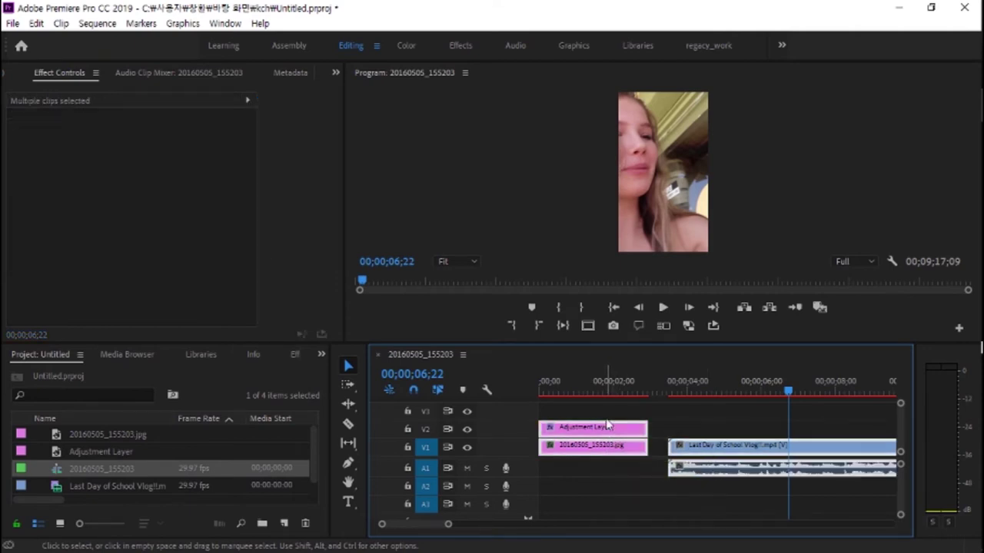
key(Delete)
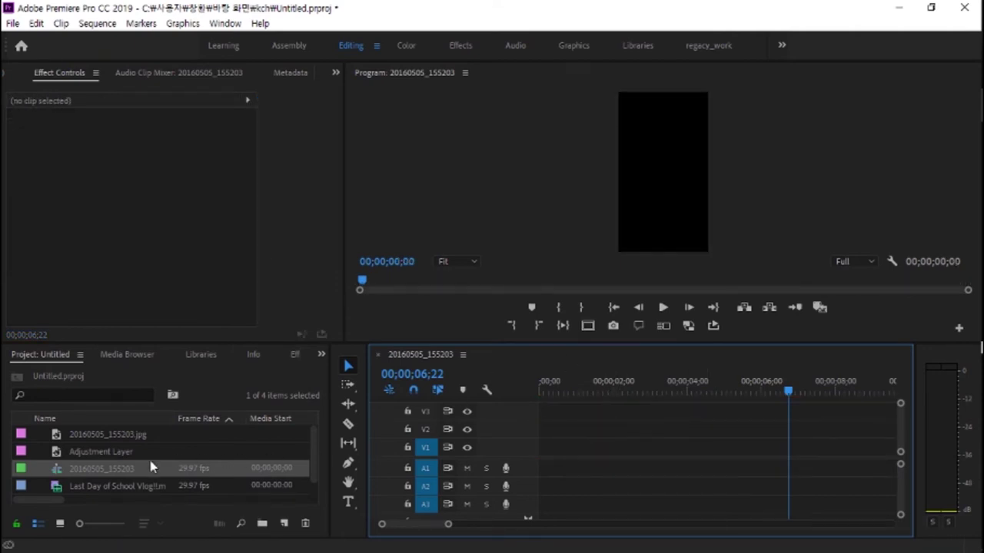
Drop the vlog clip into the empty timeline with Change sequence settings, then minimize Premiere.
drag(108, 492, 566, 461)
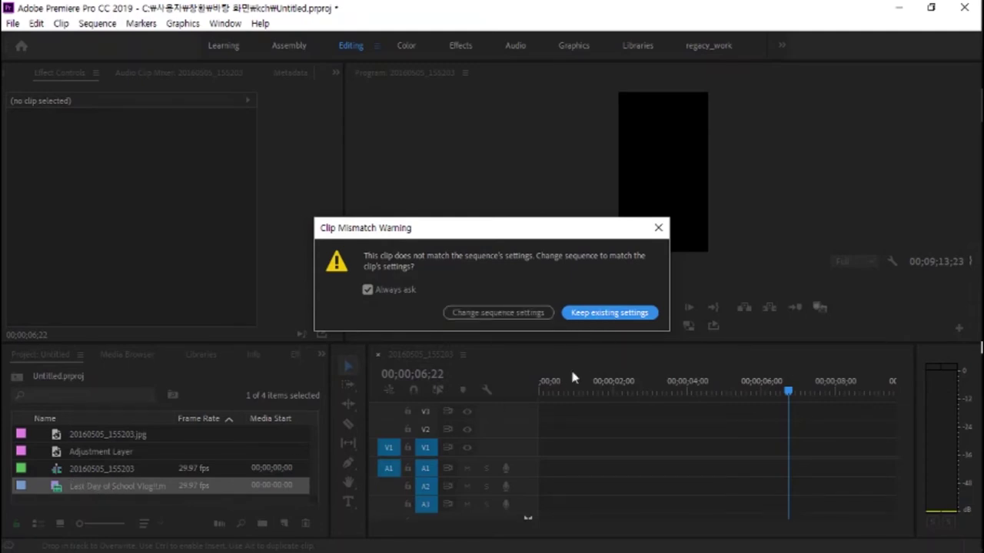
click(472, 313)
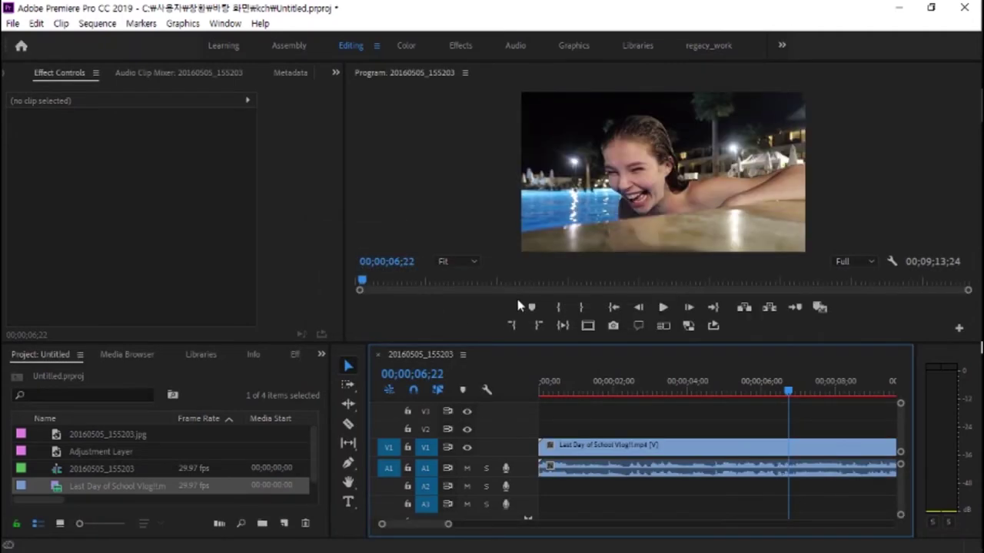
drag(789, 391, 619, 390)
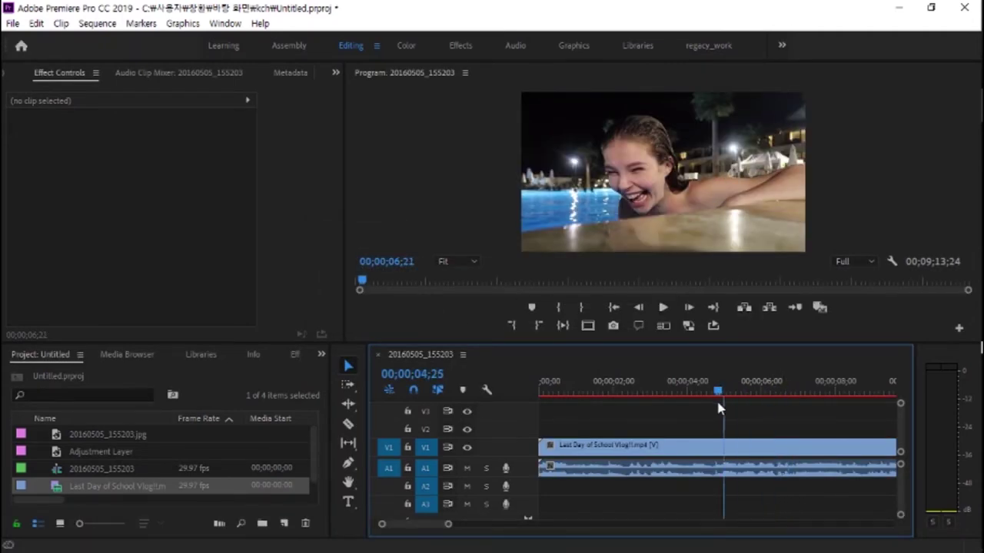
click(637, 454)
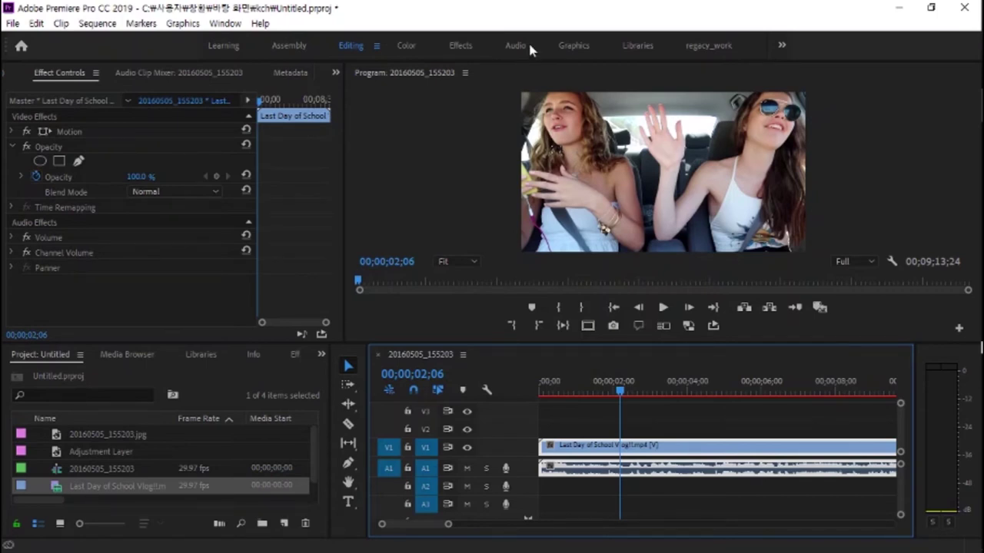
click(898, 9)
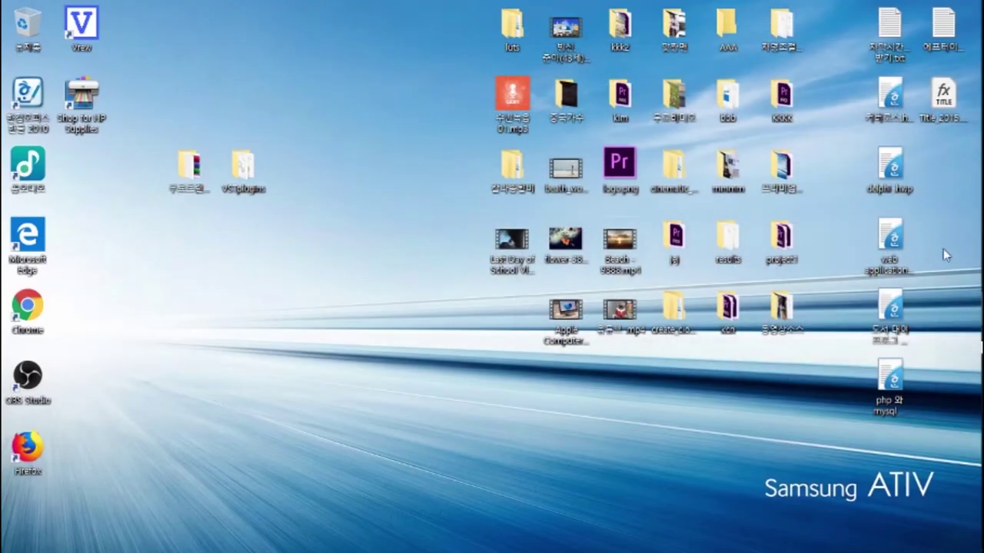
Restore the Premiere Pro window from the Windows taskbar.
mouse_move(970, 243)
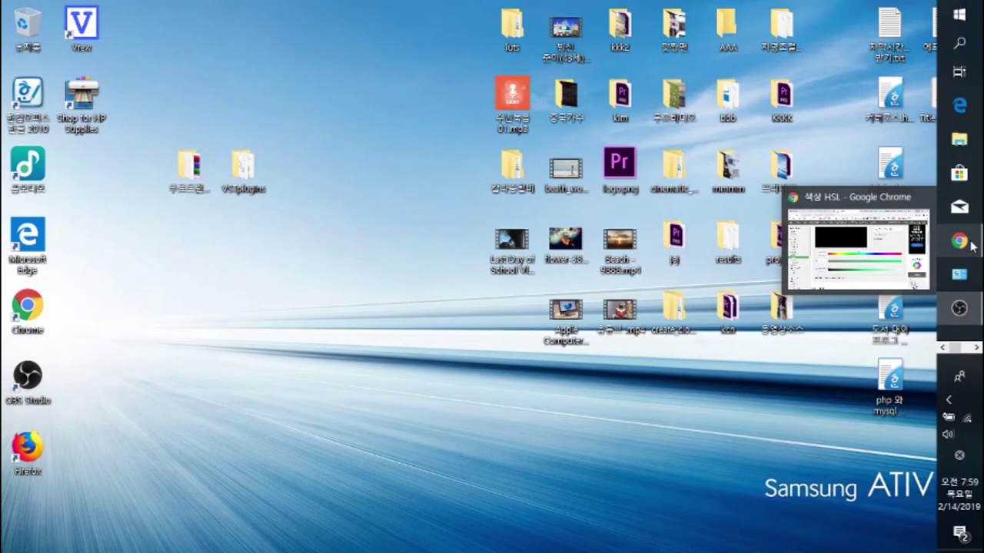
click(974, 348)
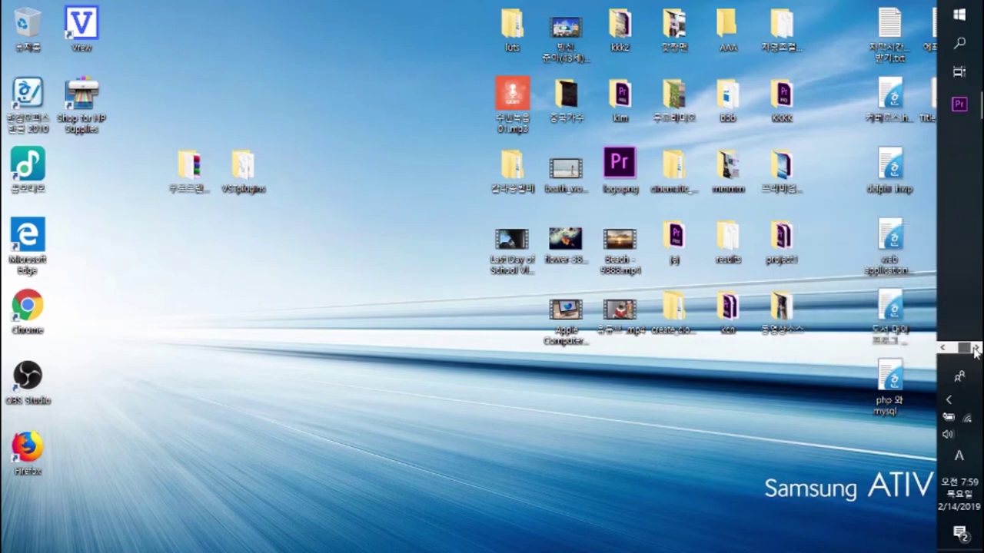
click(958, 104)
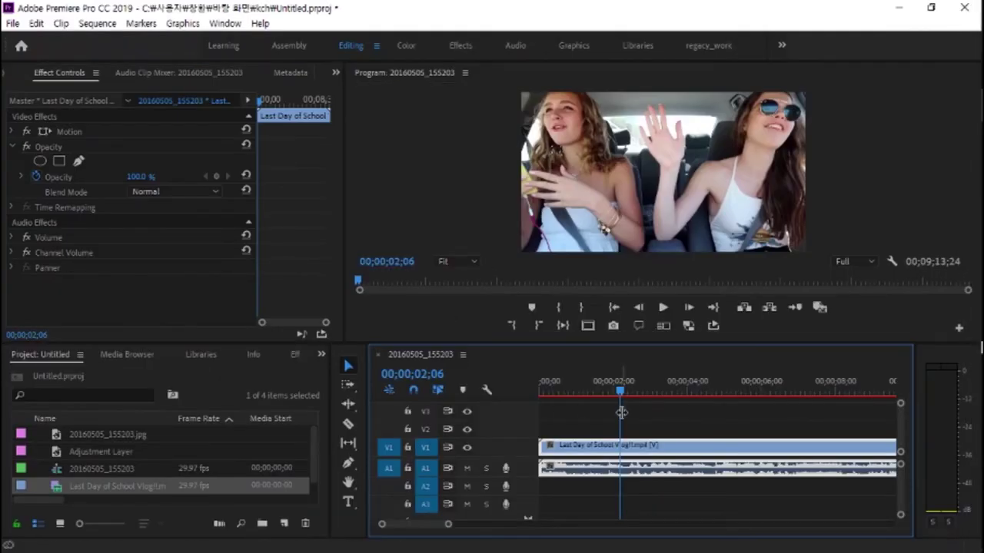
Switch to the Audio workspace and tag the vlog clip as Dialogue in Essential Sound.
click(515, 47)
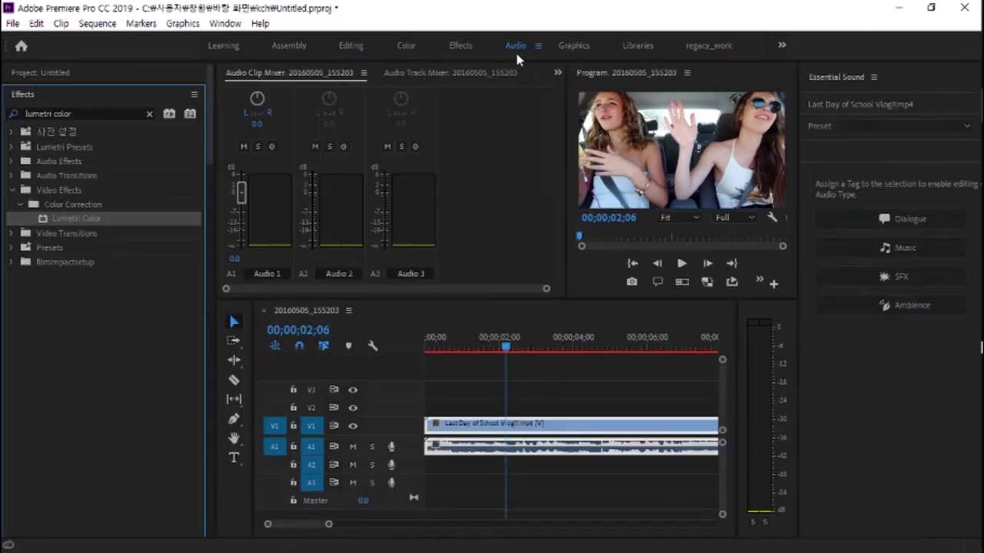
click(525, 445)
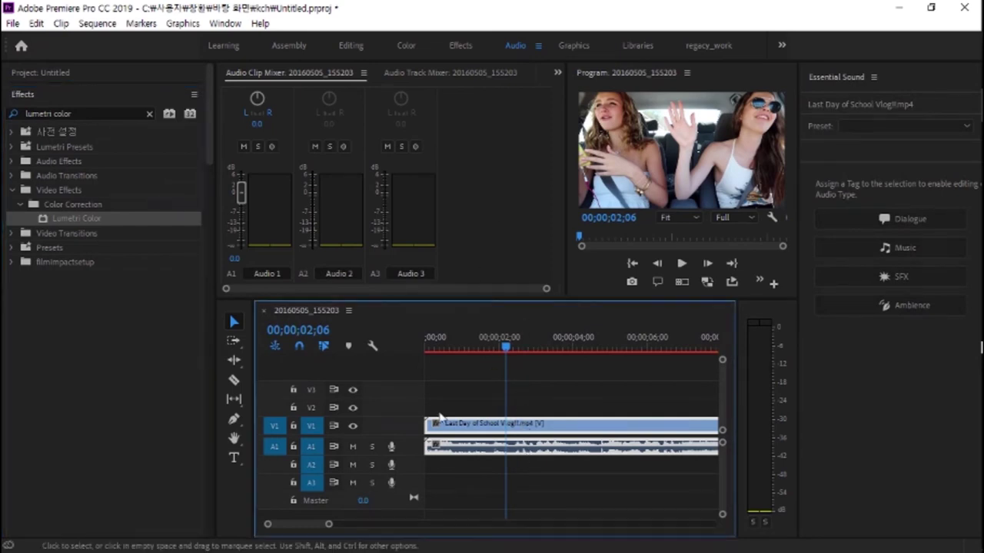
click(874, 221)
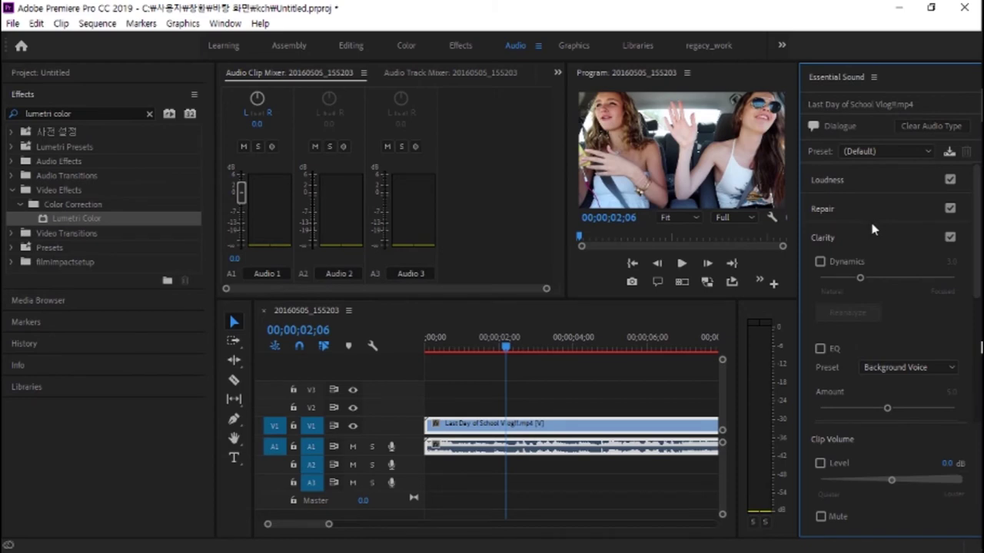
Expand the Repair section of the vlog clip's Dialogue settings.
scroll(873, 227, down, 3)
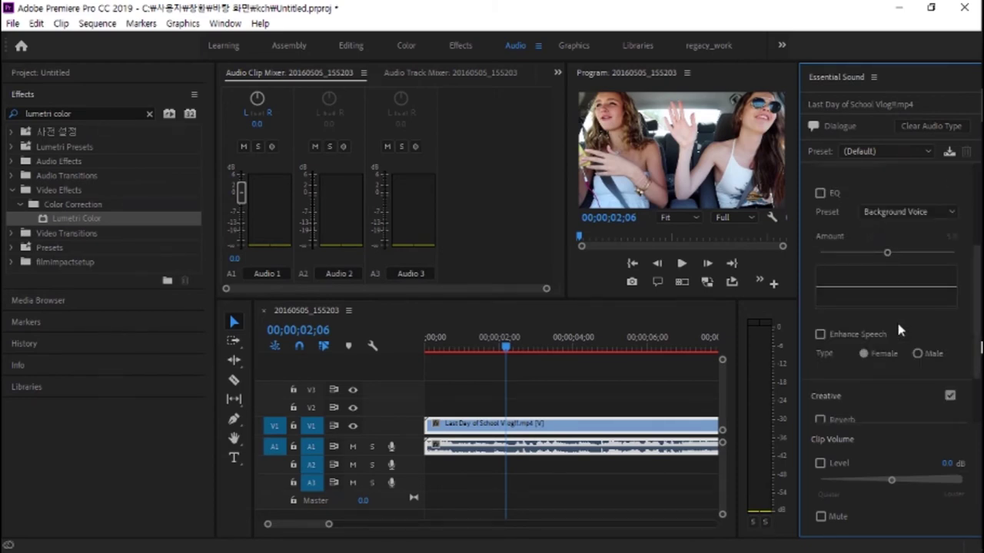
scroll(898, 328, down, 2)
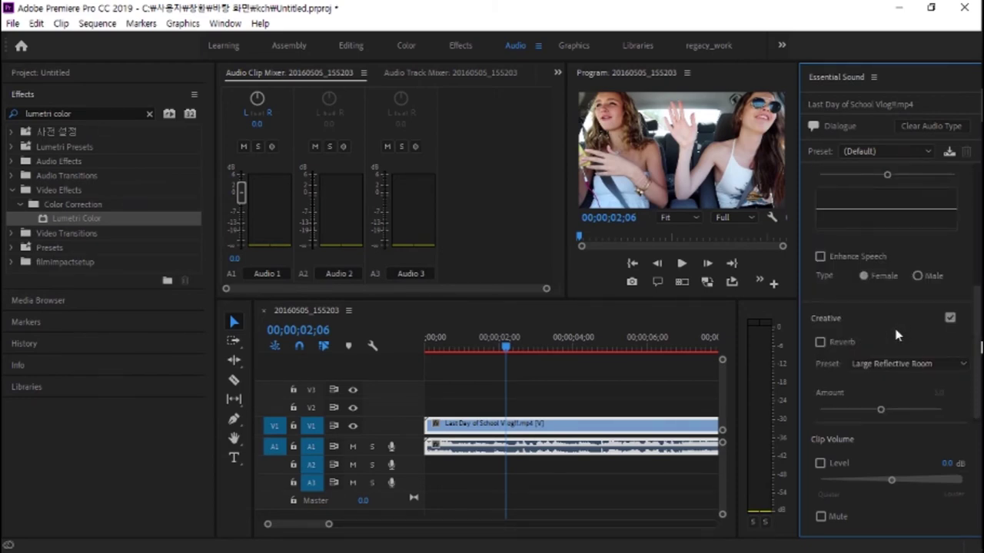
scroll(895, 335, up, 2)
scroll(892, 328, up, 4)
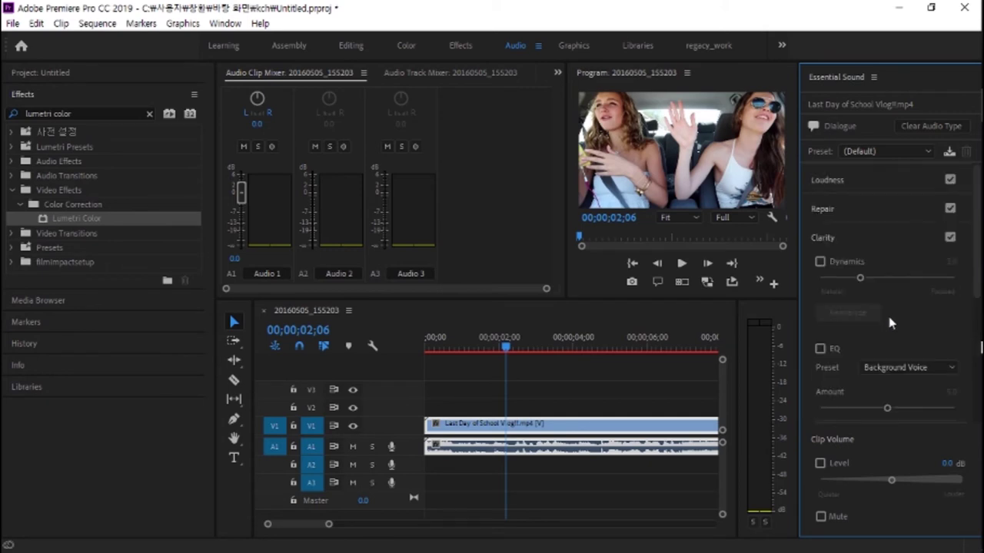
click(860, 215)
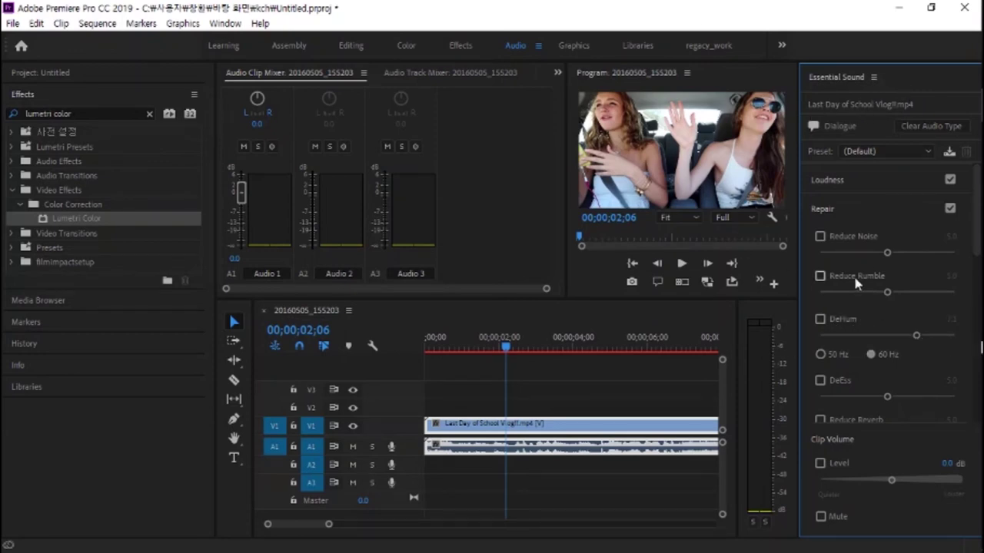
Enable Reduce Noise and tune its amount while previewing the clip.
click(820, 237)
click(530, 323)
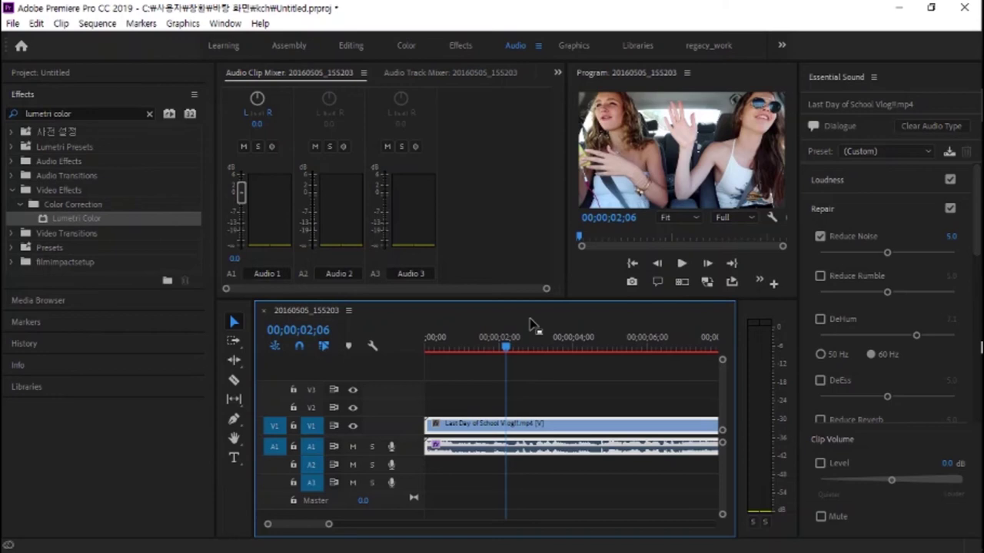
key(space)
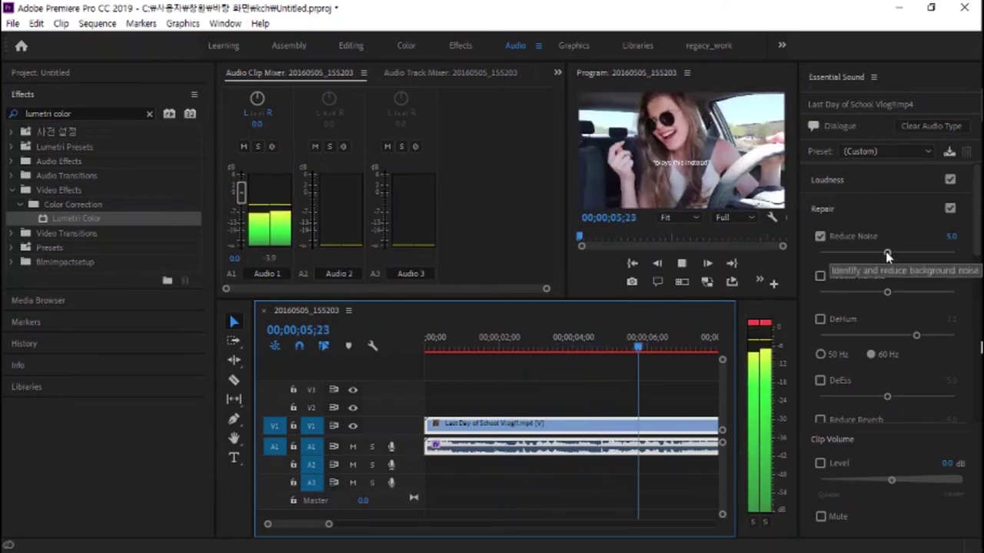
drag(887, 253, 837, 267)
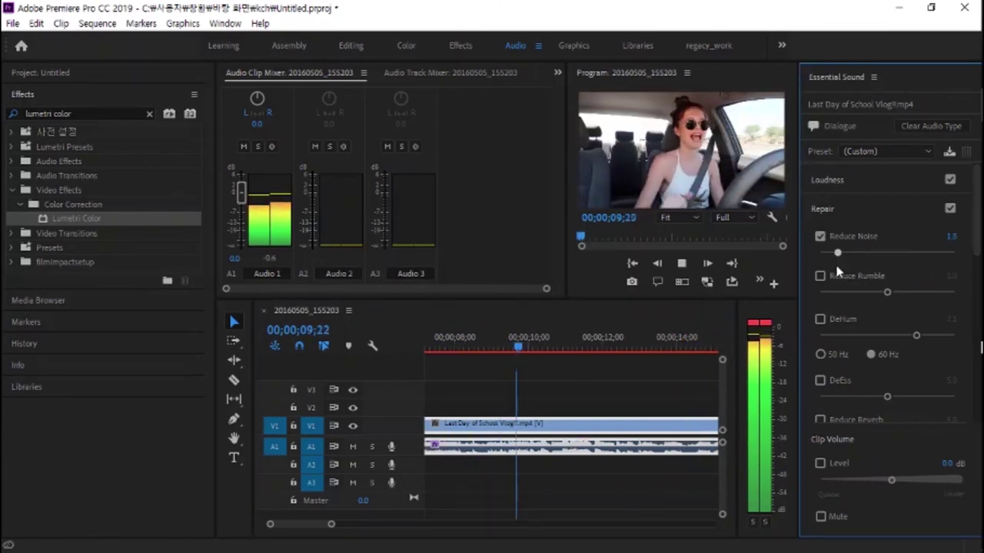
key(space)
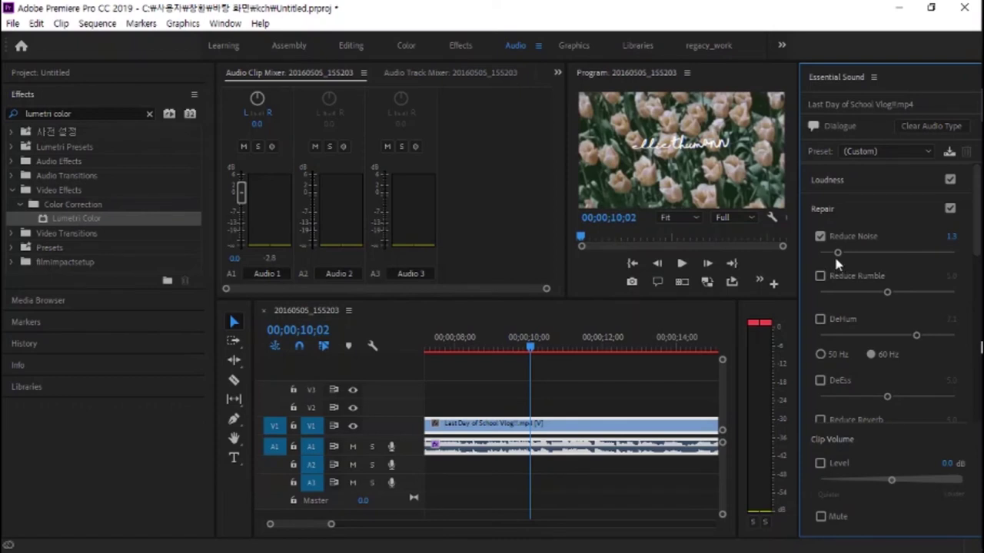
drag(837, 255, 896, 254)
Enable Reduce Rumble at about 7.0 and DeHum at about 3.2 while previewing.
click(820, 276)
mouse_move(886, 293)
mouse_down()
mouse_move(866, 294)
mouse_move(881, 293)
mouse_up()
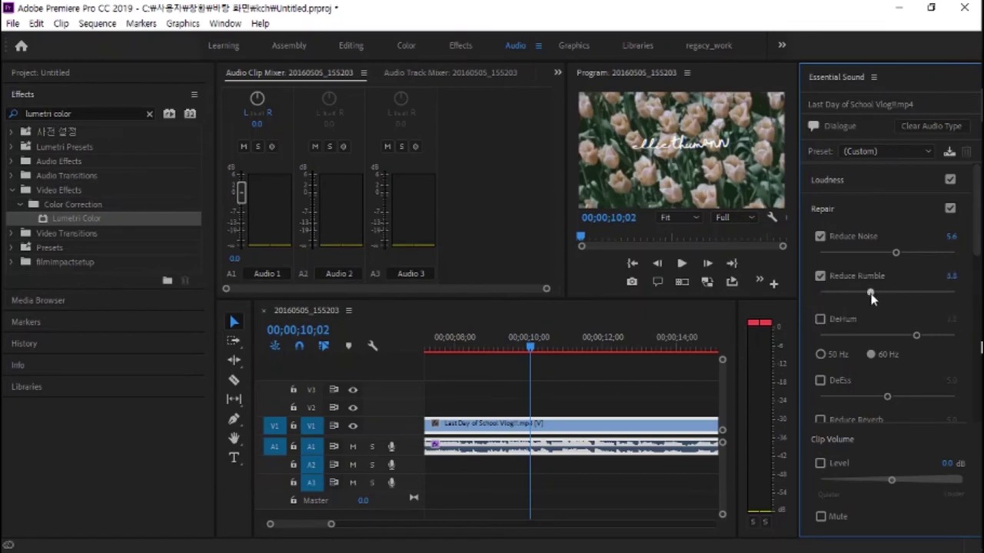
click(564, 369)
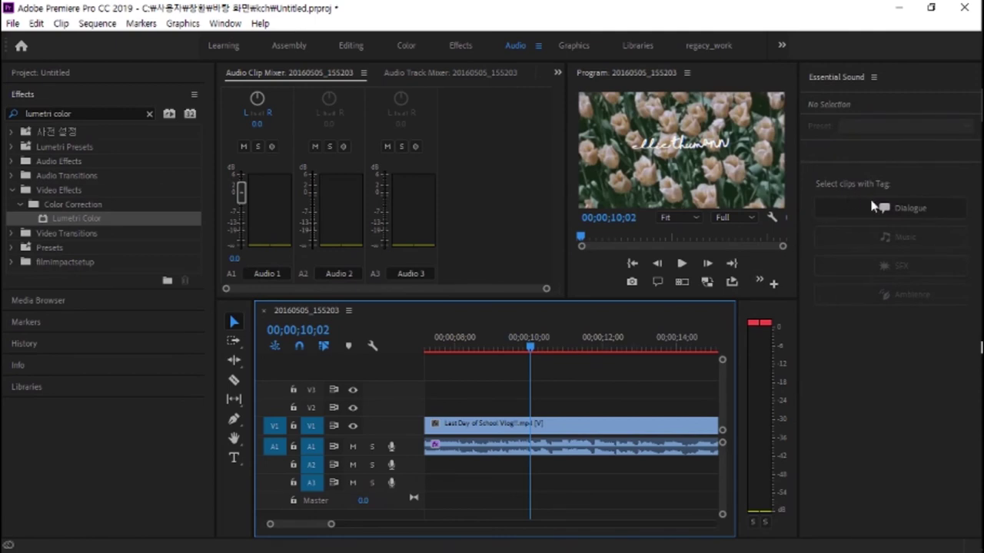
click(876, 207)
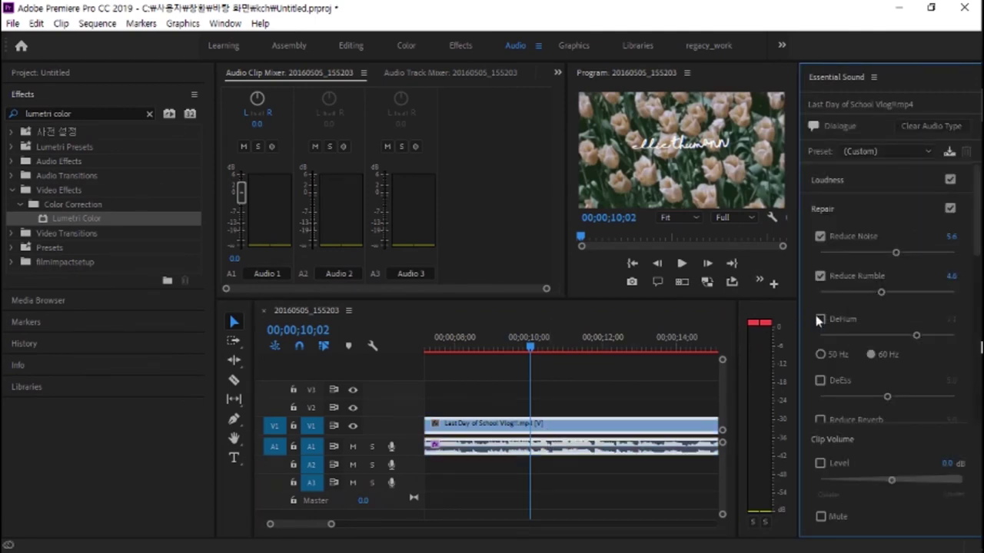
key(space)
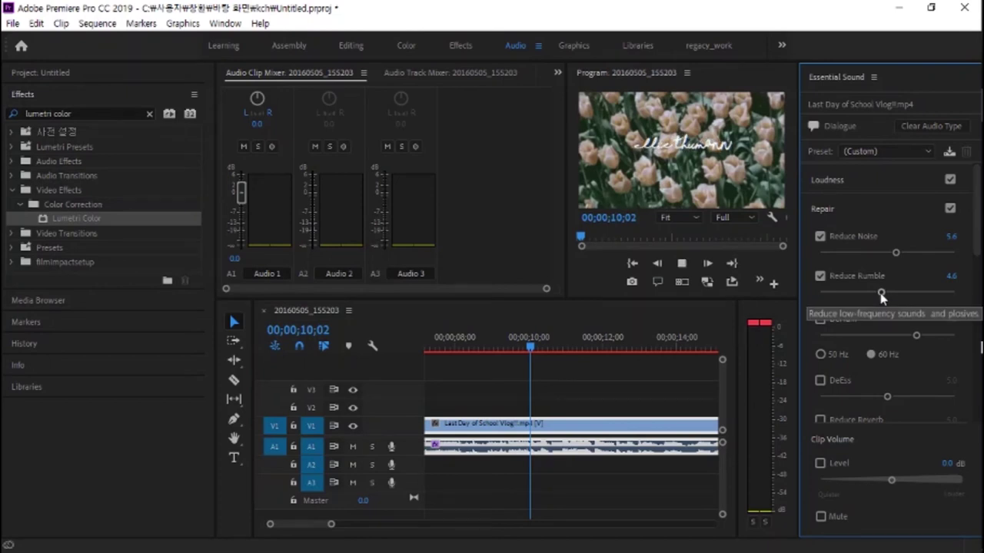
drag(881, 293, 916, 293)
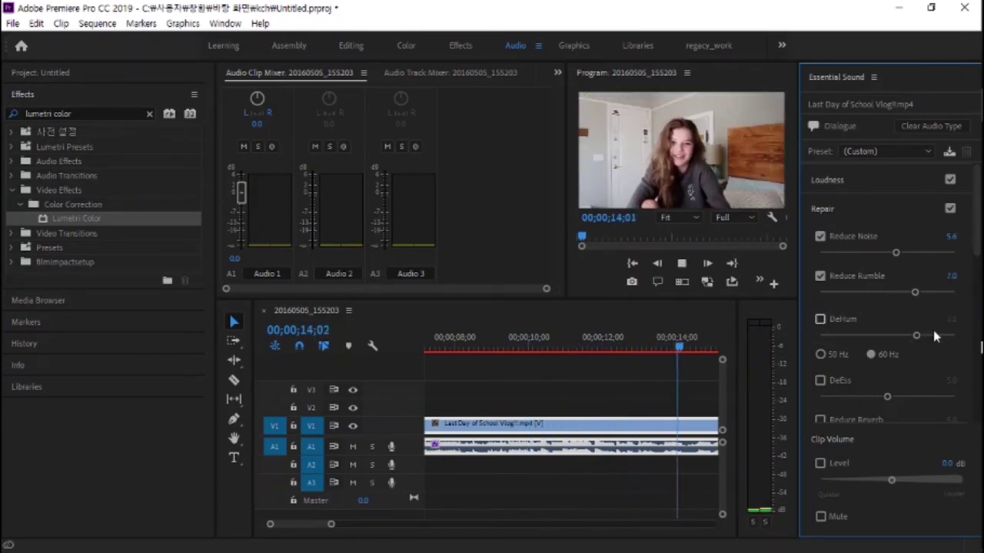
drag(916, 336, 862, 336)
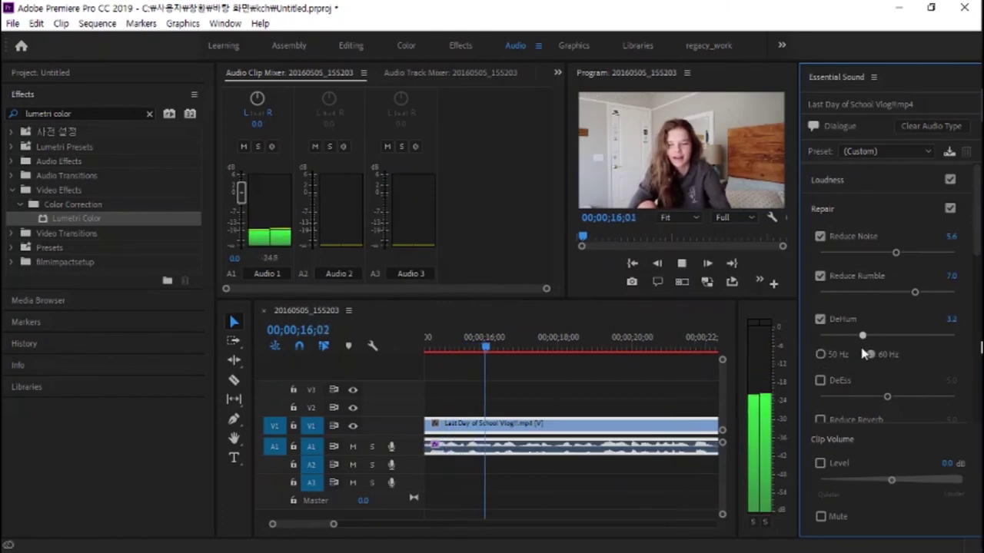
key(space)
scroll(863, 362, down, 5)
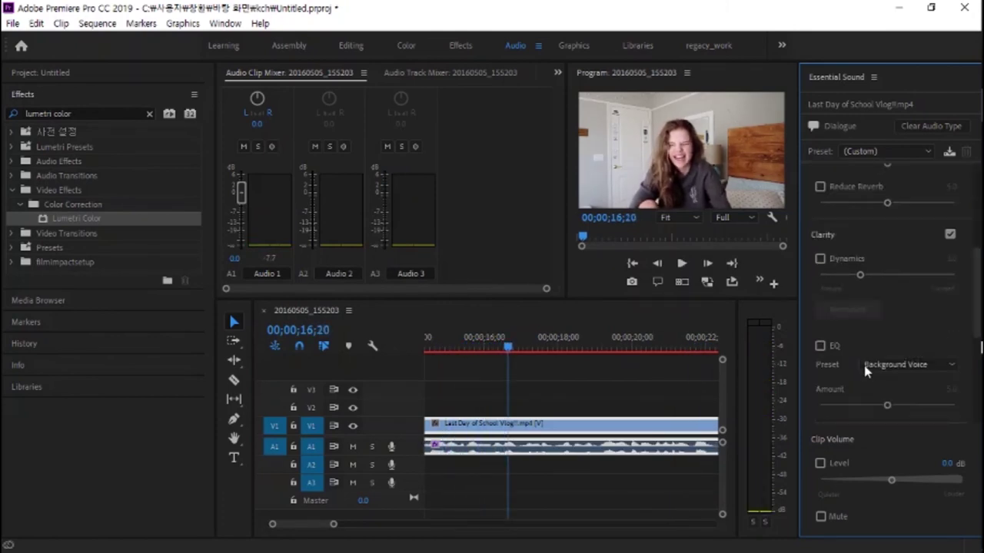
Turn on Clarity's Dynamics and set it to 9.4 while auditioning playback.
click(820, 259)
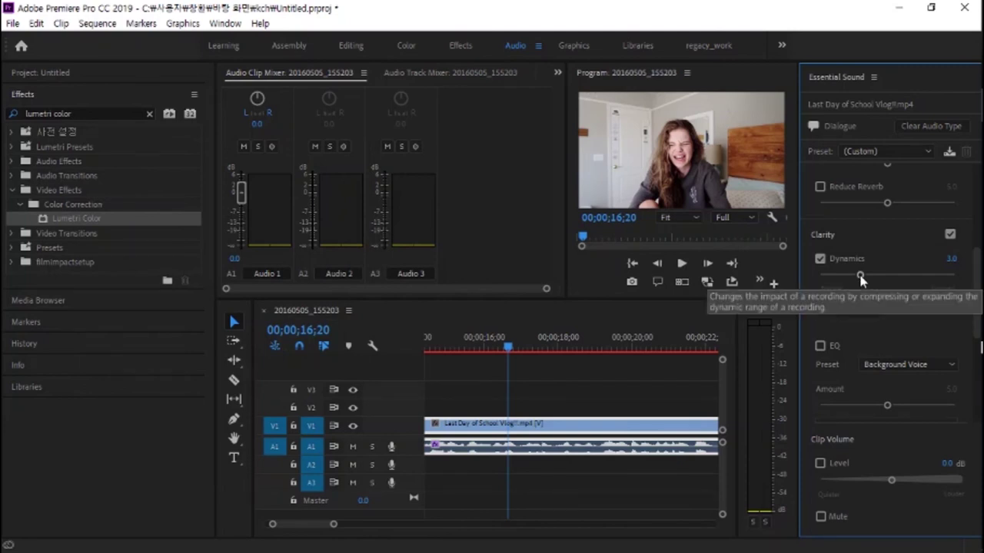
key(space)
drag(860, 277, 943, 276)
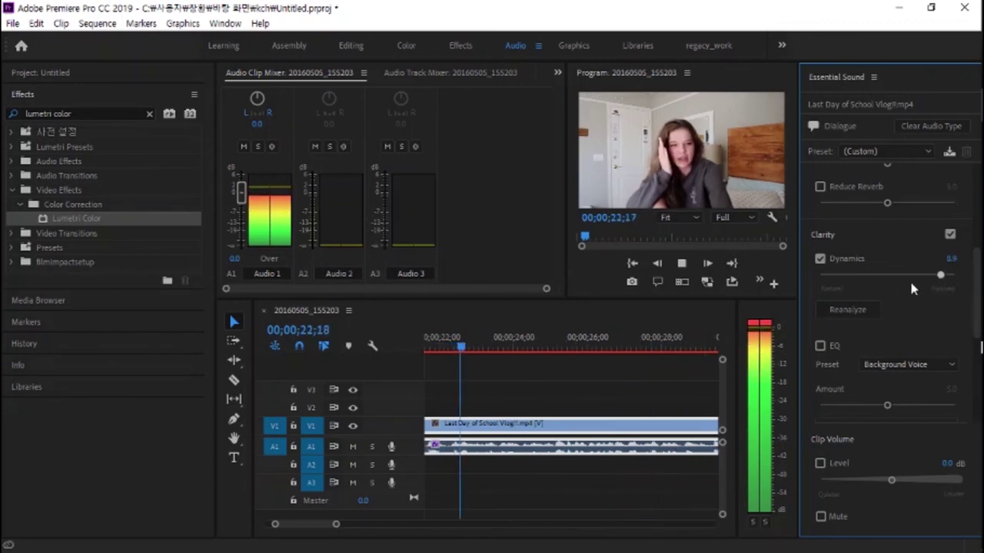
drag(940, 275, 825, 299)
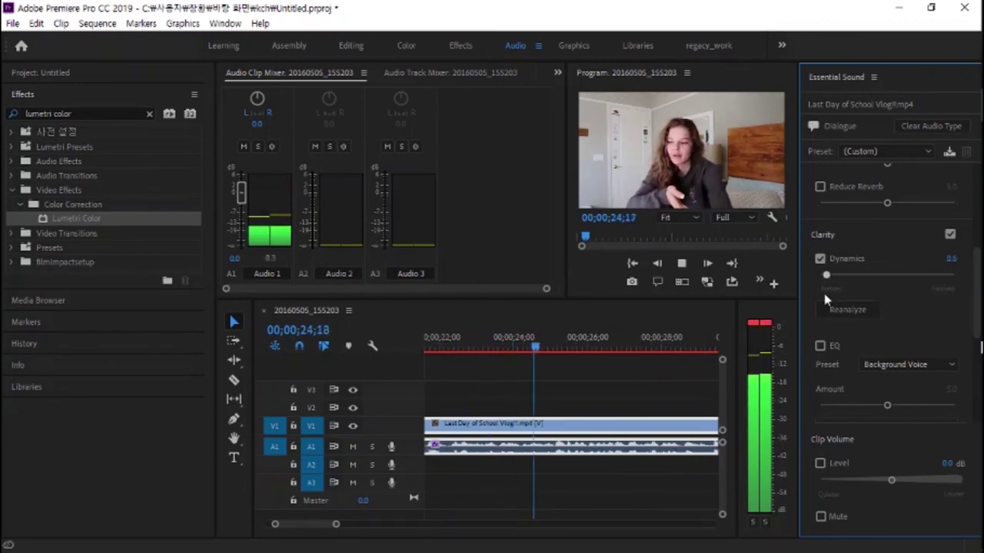
drag(827, 275, 944, 282)
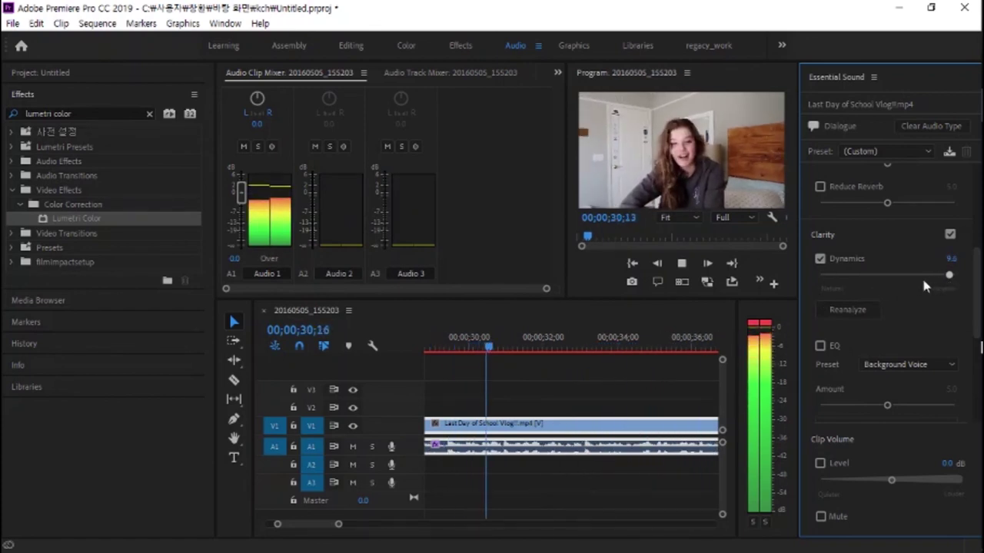
key(space)
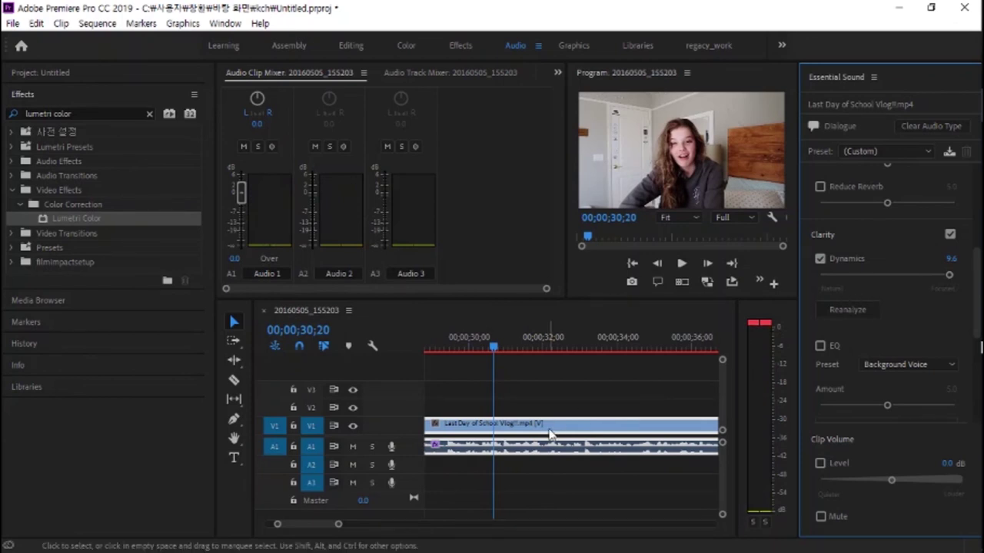
scroll(886, 285, down, 2)
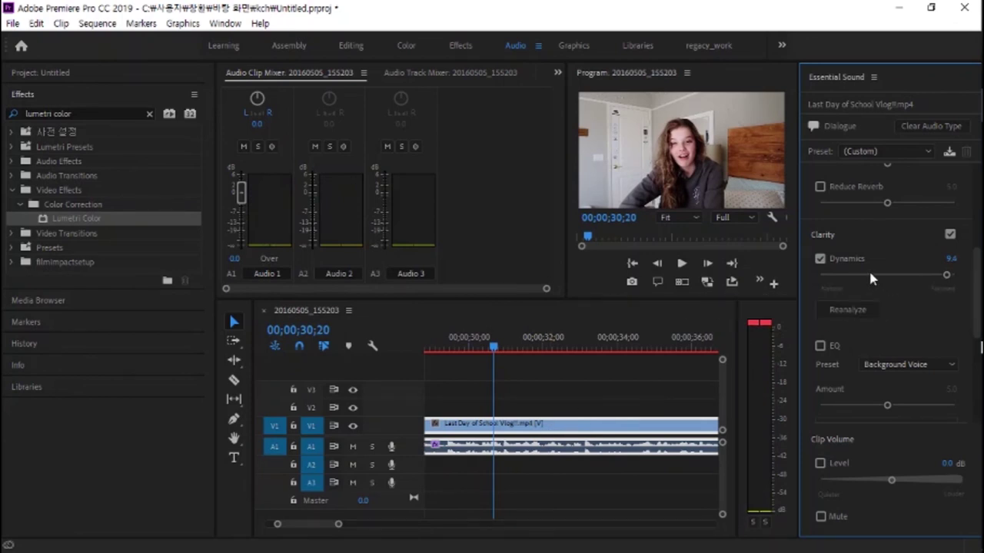
scroll(970, 277, up, 4)
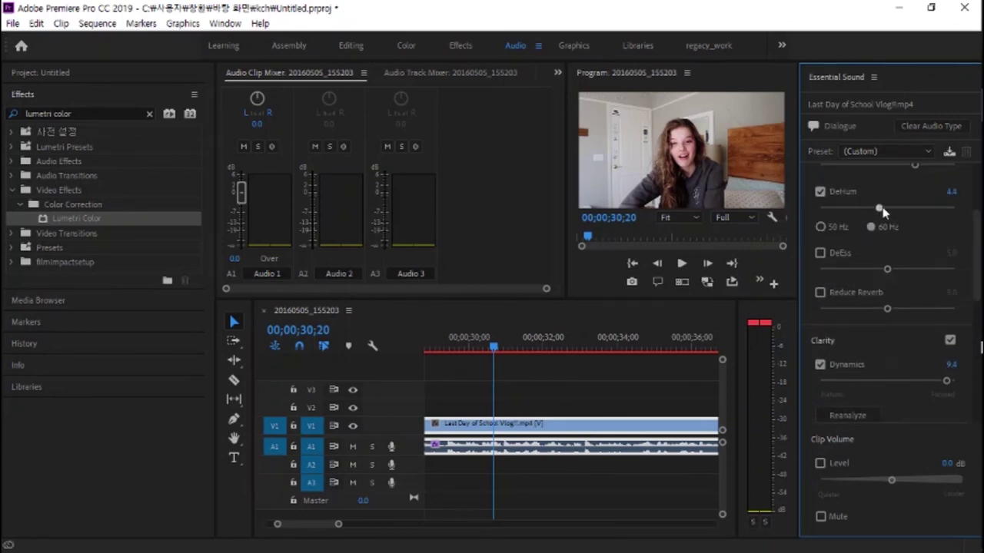
Raise DeHum to 5.6 and set Reduce Noise to about 5.3, leaving Rumble at 7.0.
mouse_move(864, 208)
mouse_down()
mouse_move(886, 219)
mouse_move(874, 224)
mouse_move(895, 225)
mouse_up()
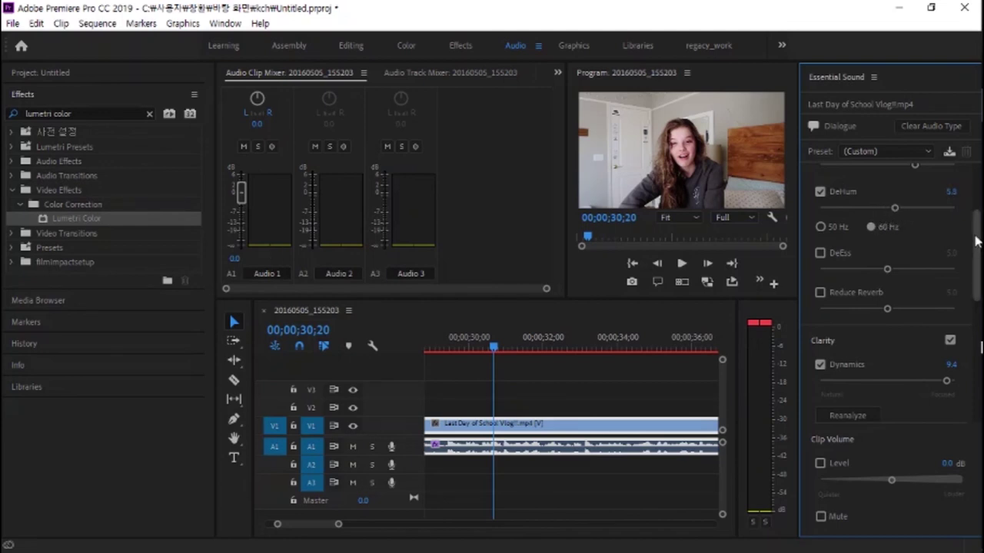
drag(977, 240, 978, 203)
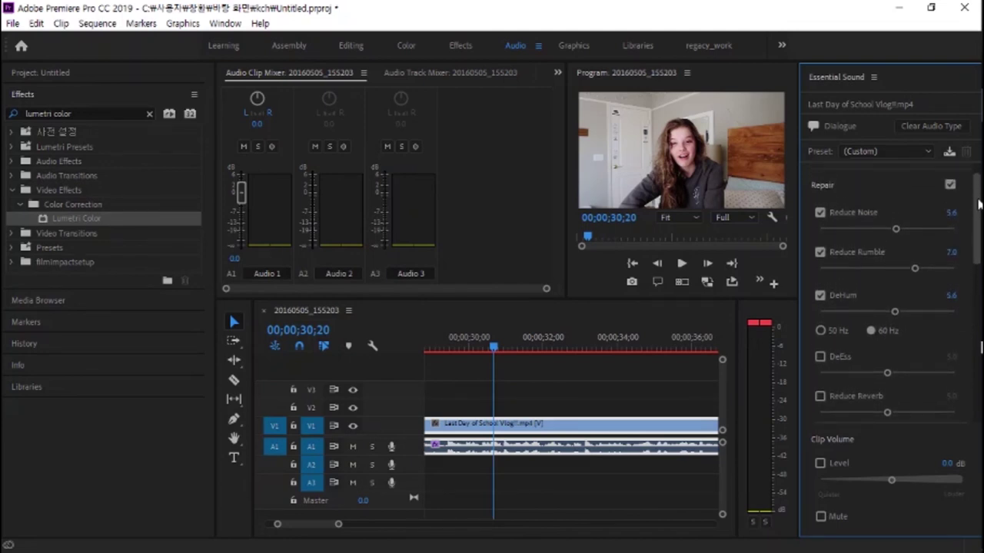
drag(978, 204, 978, 213)
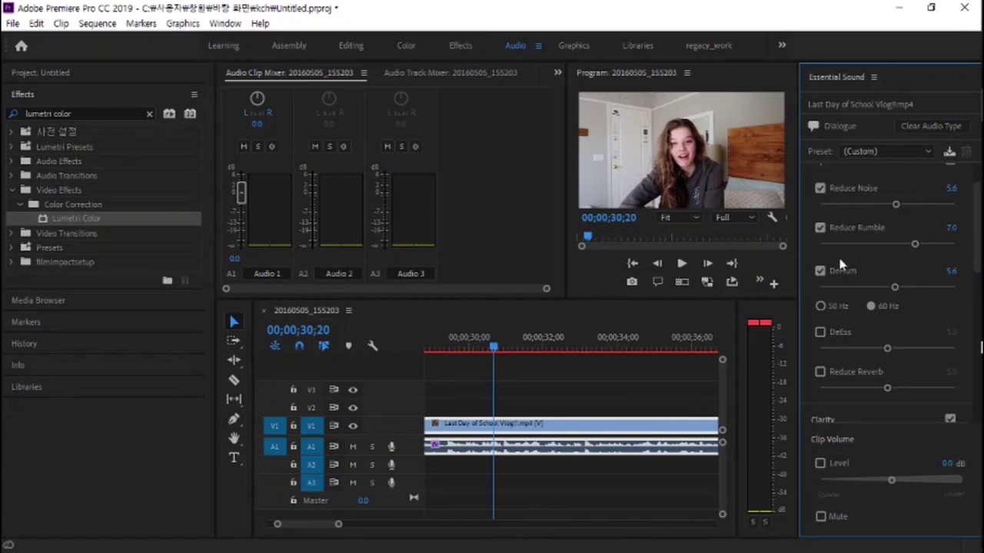
drag(896, 206, 873, 220)
mouse_move(874, 206)
mouse_down()
mouse_move(912, 206)
mouse_move(889, 206)
mouse_up()
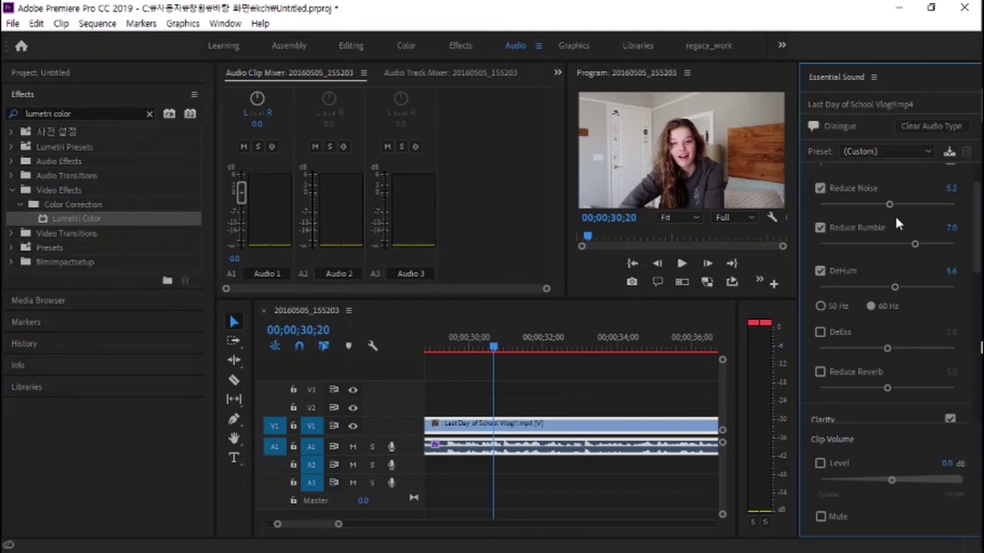